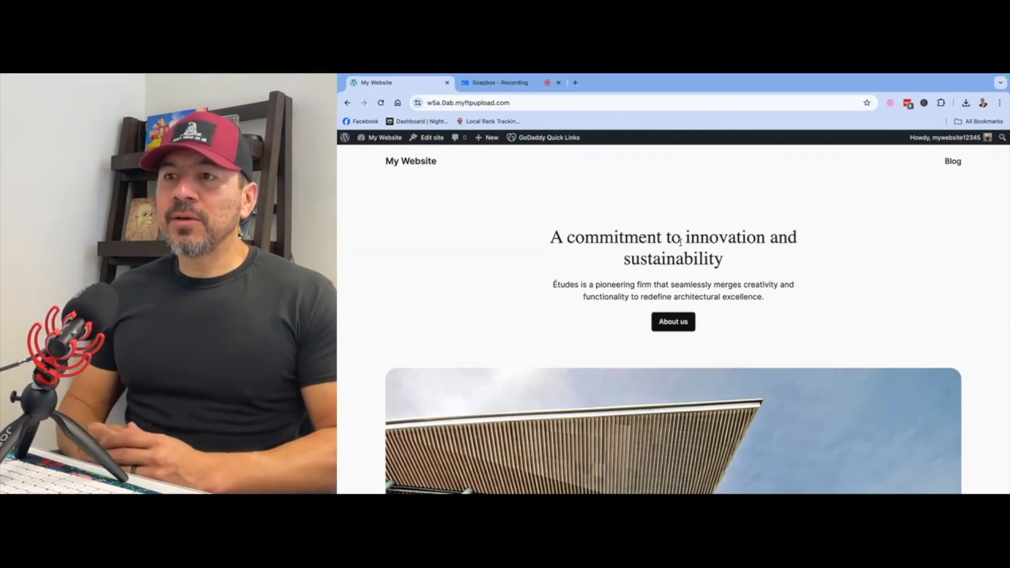
Open the site's admin dashboard from the homepage and bring up the installed themes.
scroll(681, 242, down, 4)
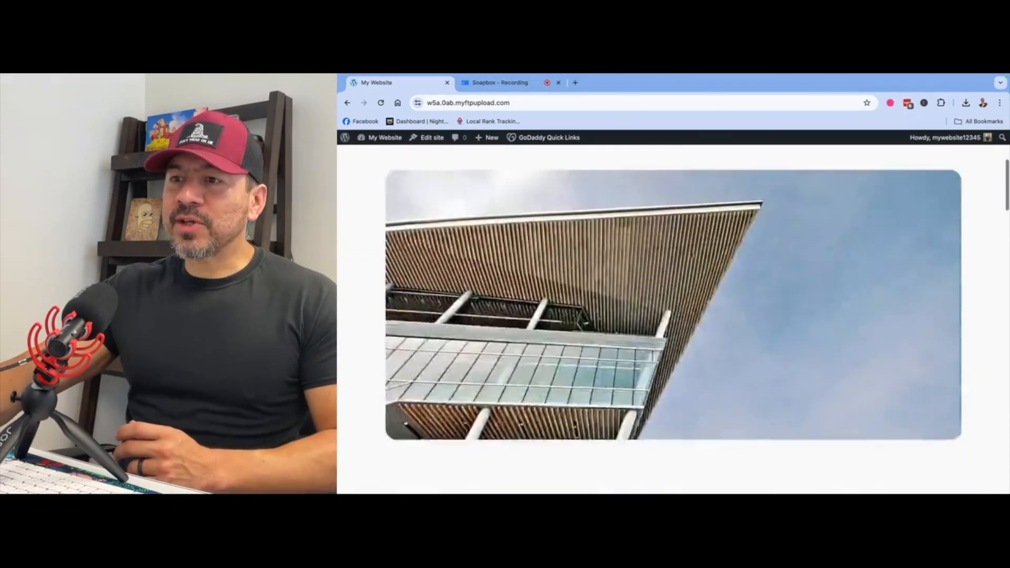
scroll(836, 298, down, 15)
scroll(836, 299, up, 20)
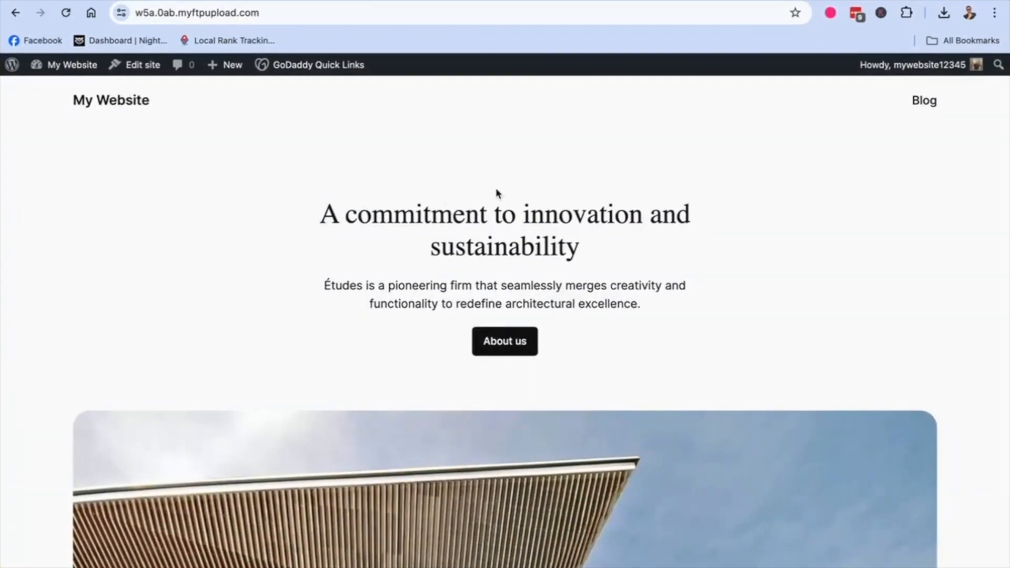
mouse_move(48, 77)
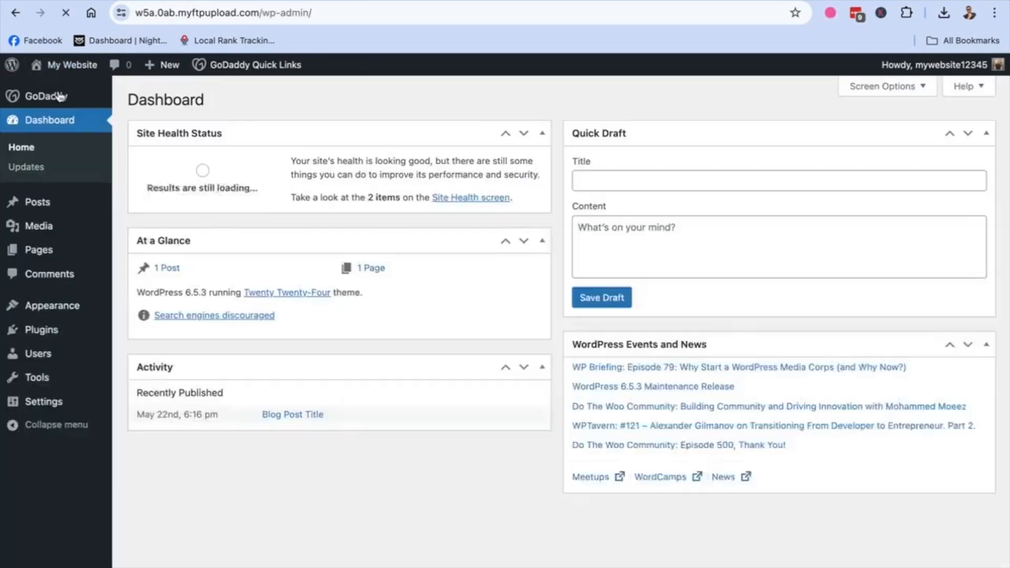
scroll(442, 259, up, 2)
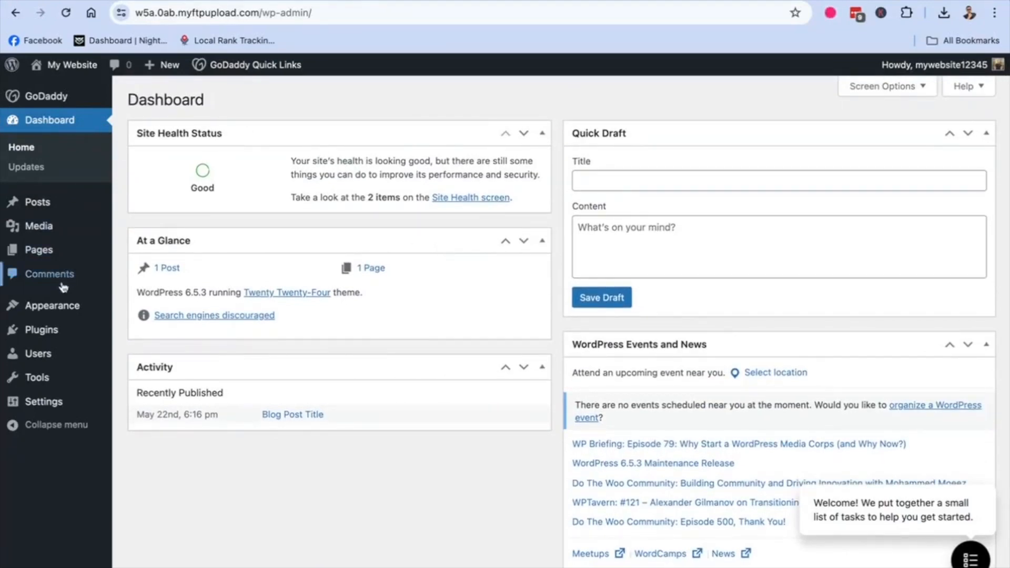
mouse_move(51, 312)
click(147, 315)
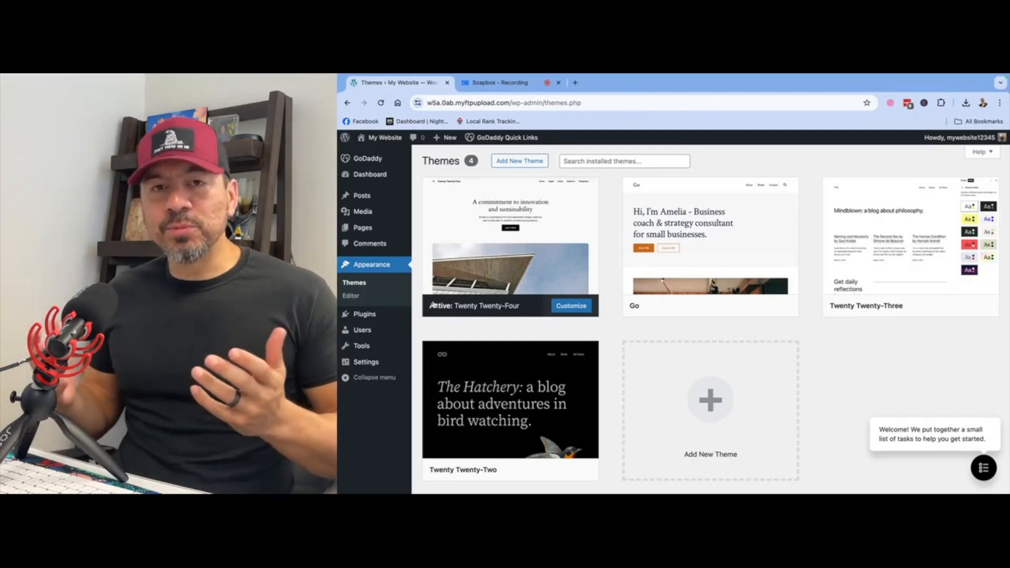
Search for the Hello Elementor theme among new themes, install it and activate it.
scroll(758, 250, up, 1)
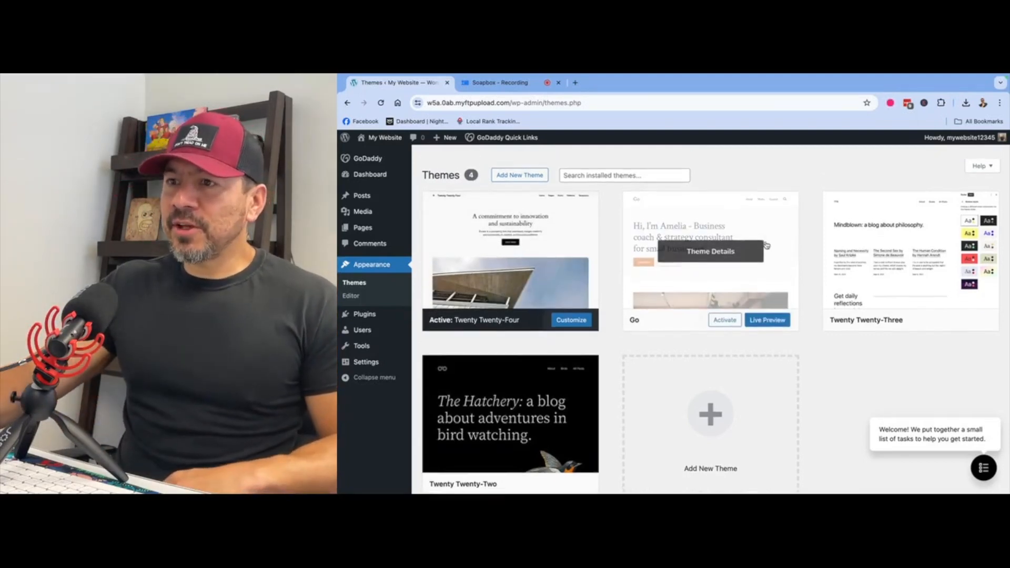
scroll(545, 251, down, 1)
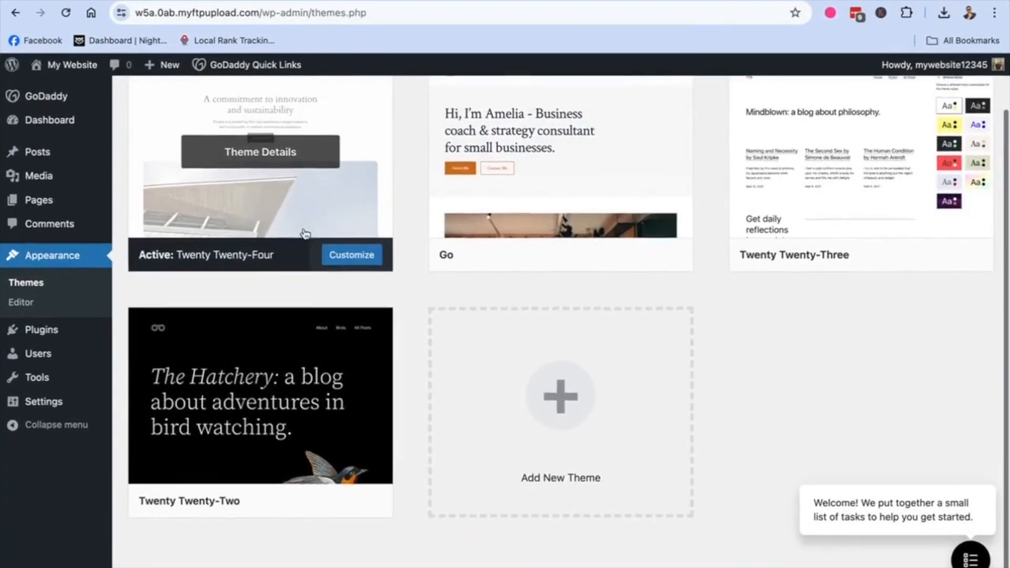
scroll(305, 233, up, 2)
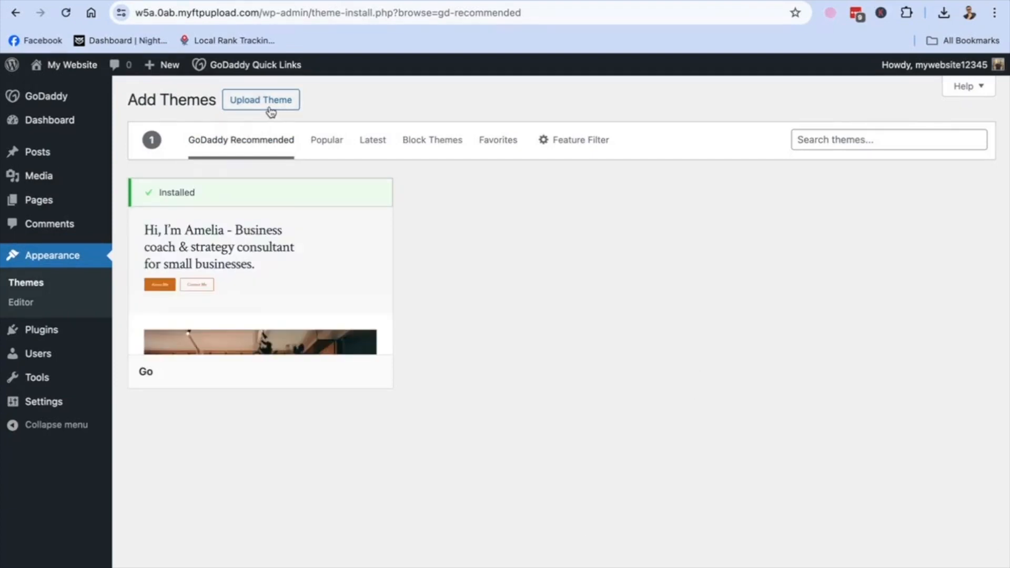
click(875, 142)
text(Hello Elementor)
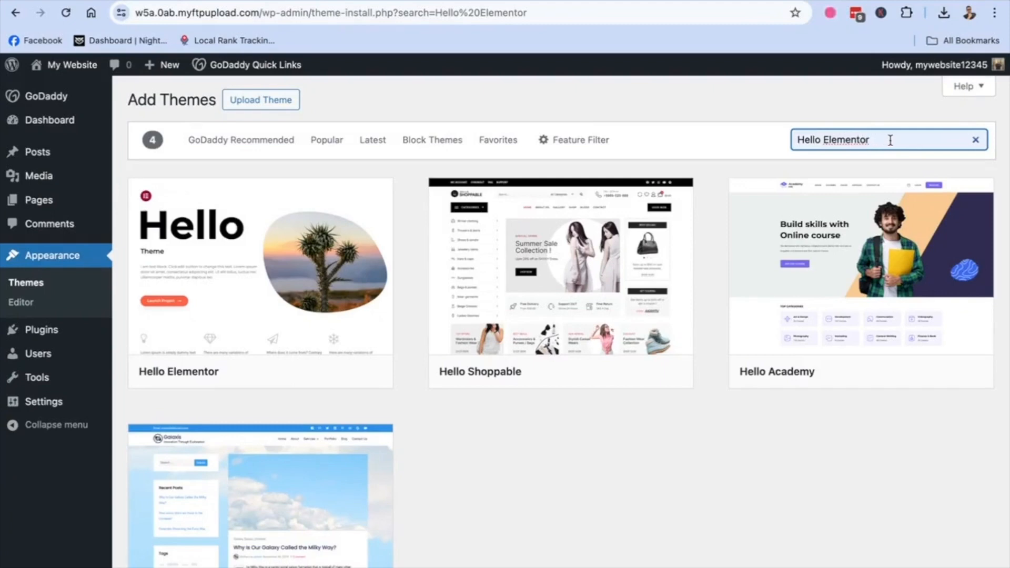
mouse_move(279, 208)
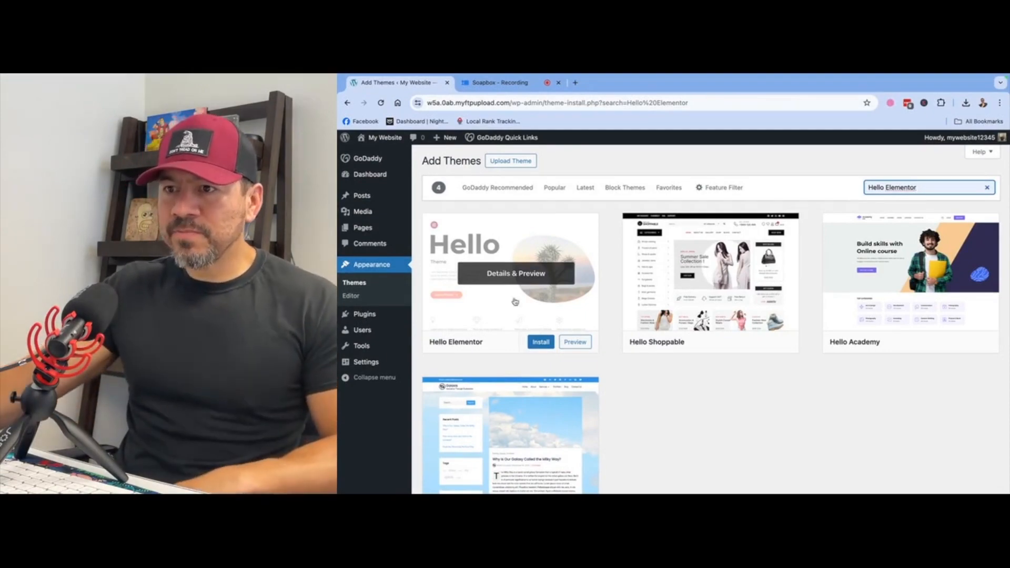
click(542, 343)
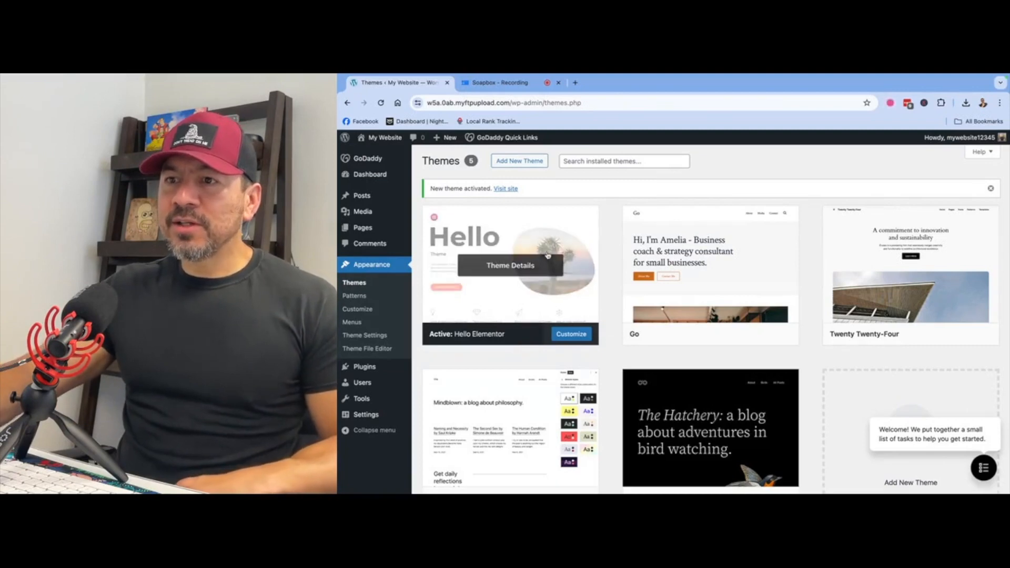
View the live site with the Hello Elementor theme and return to the admin dashboard.
scroll(595, 226, down, 2)
scroll(596, 226, up, 2)
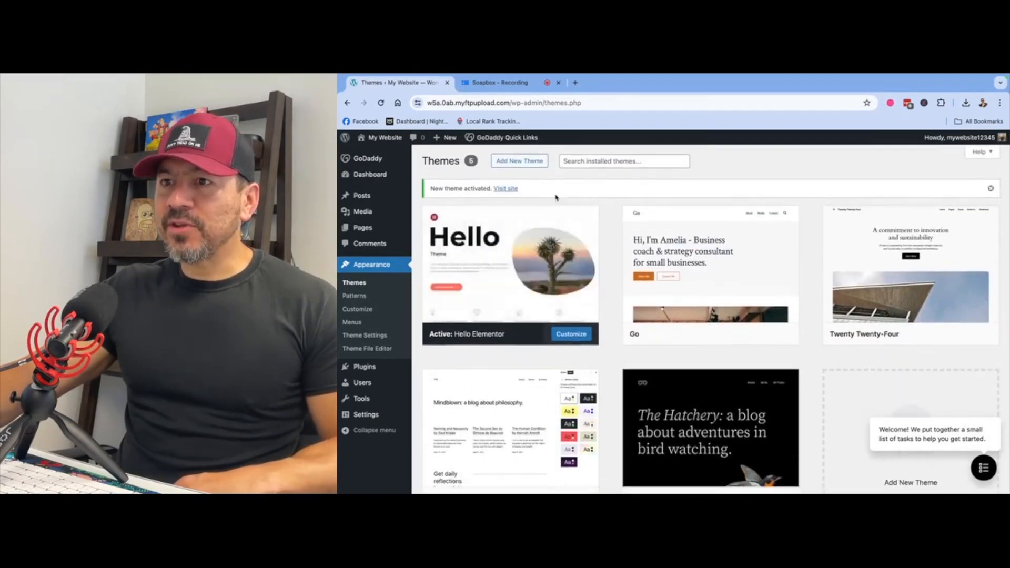
click(511, 193)
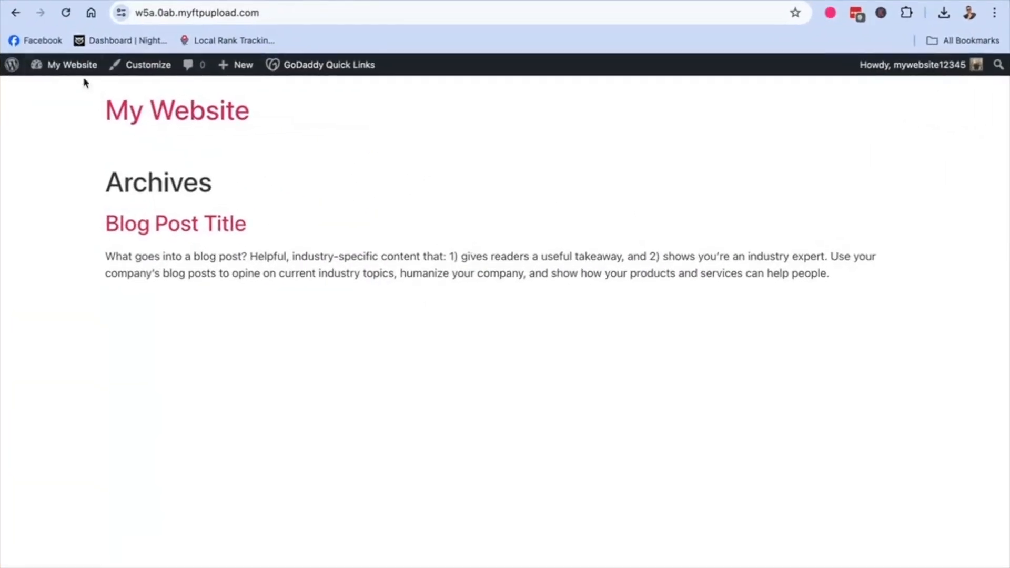
mouse_move(66, 78)
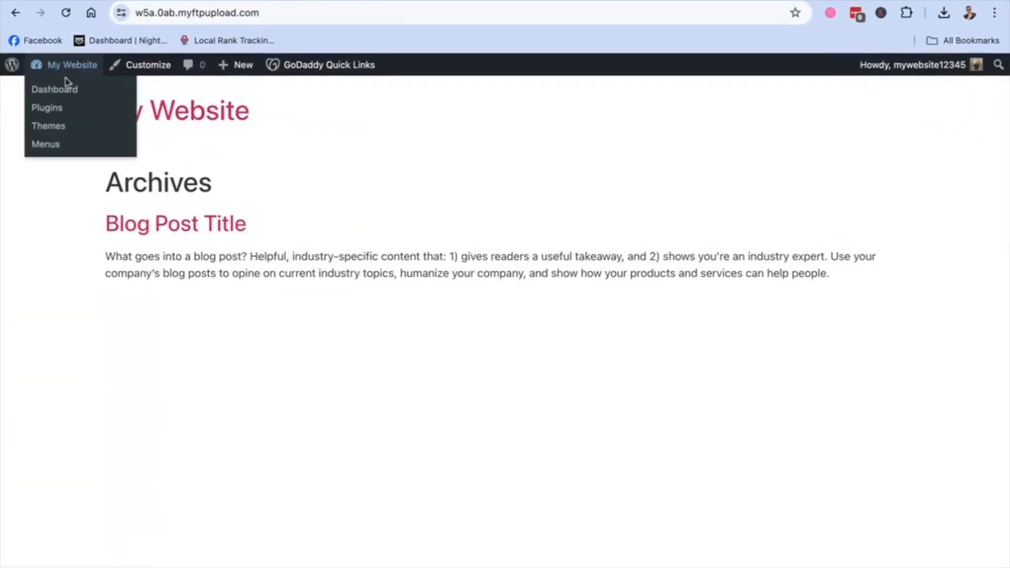
click(65, 99)
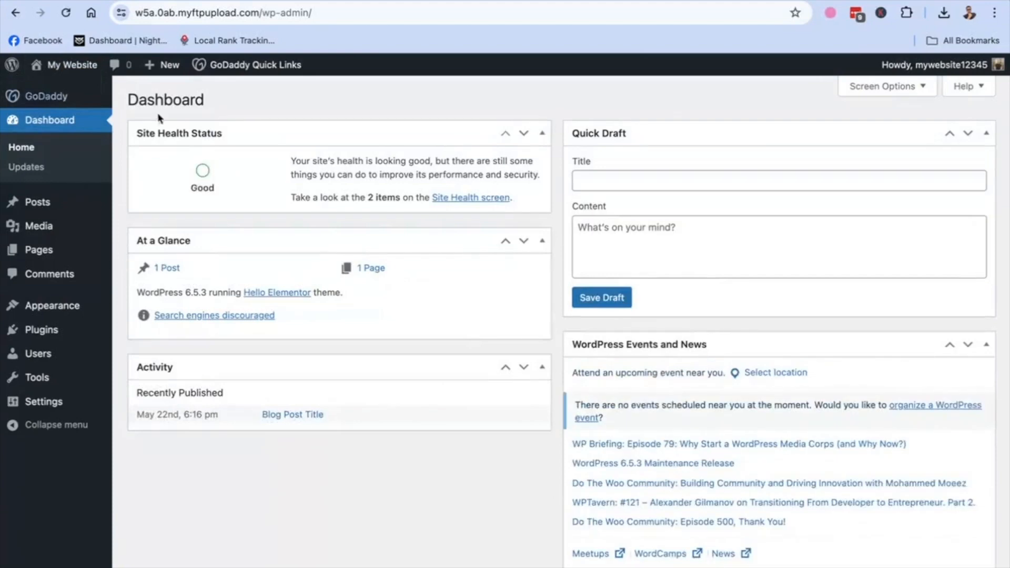
scroll(266, 313, down, 1)
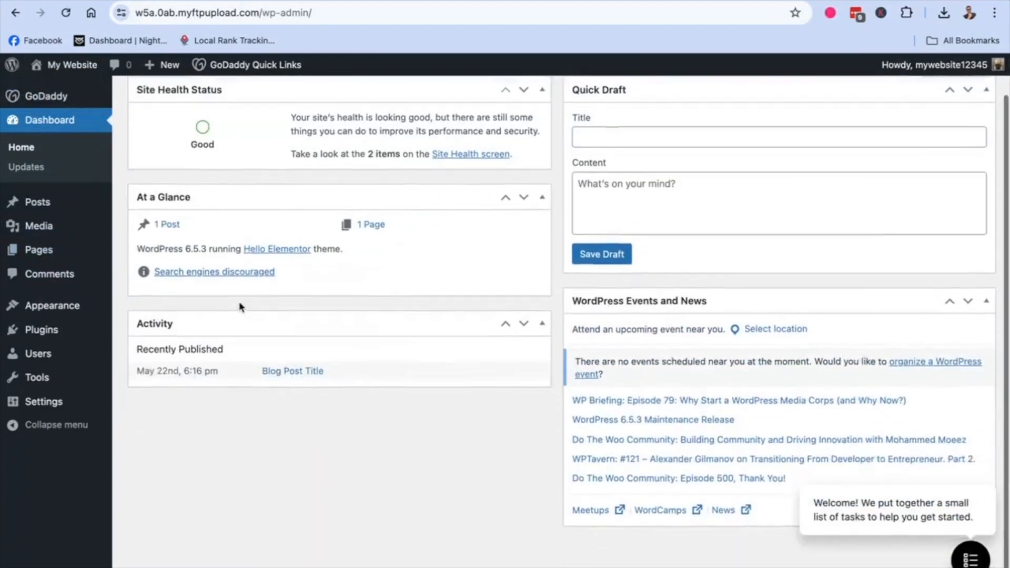
scroll(240, 305, up, 1)
Search new plugins for "elementor", and install and activate Elementor Website Builder.
mouse_move(49, 338)
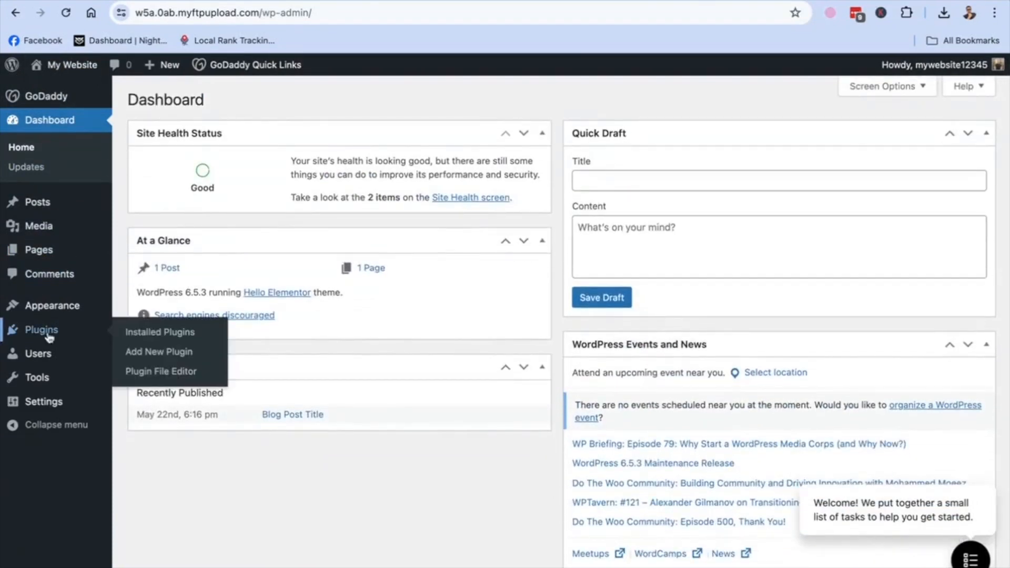
click(152, 337)
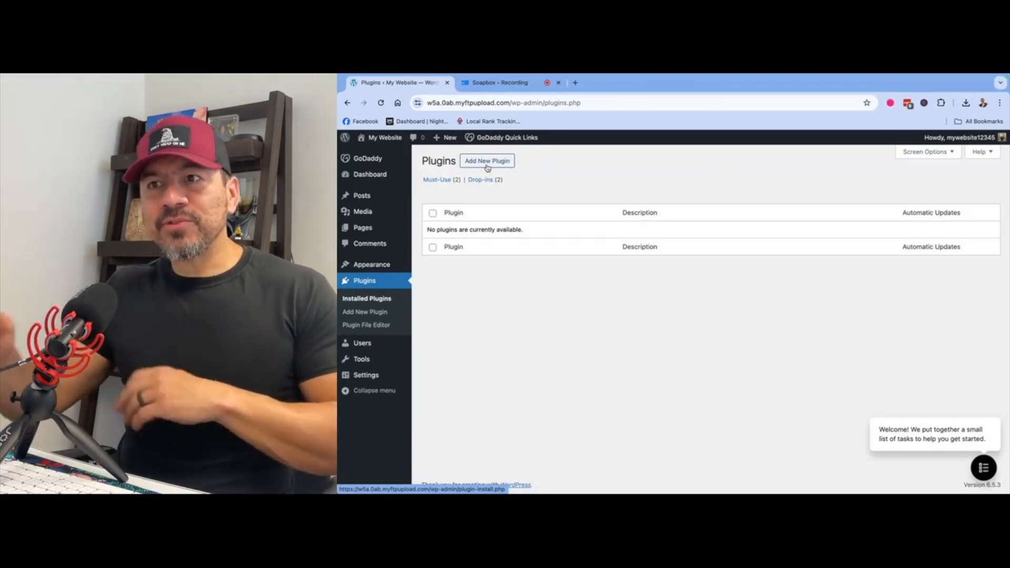
click(487, 167)
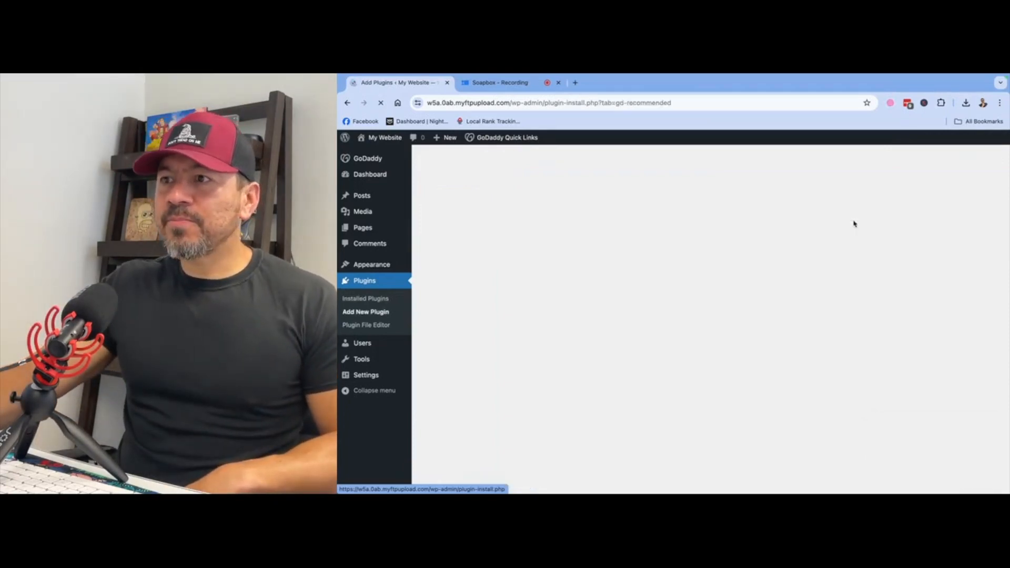
click(927, 188)
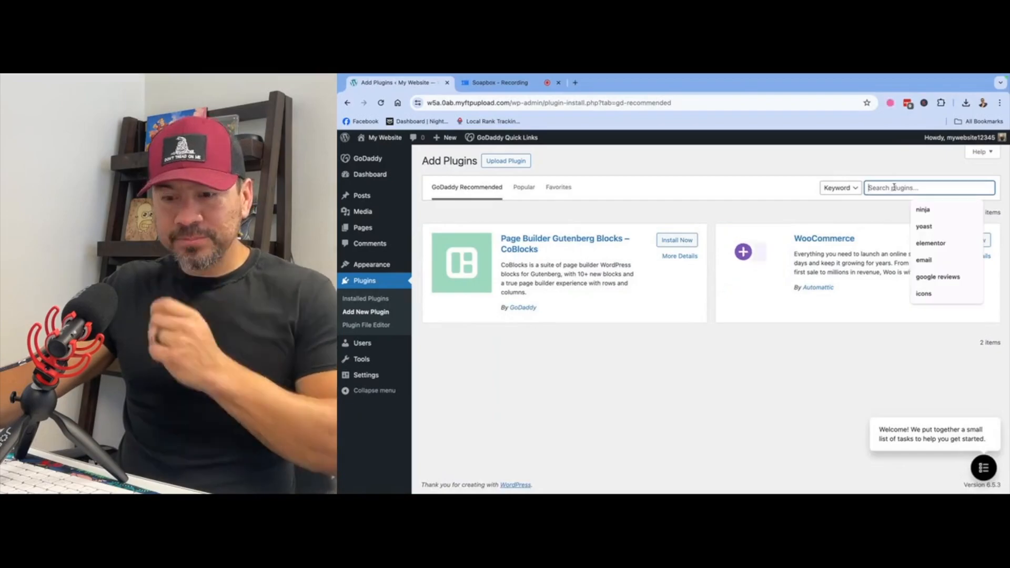
text(elementor)
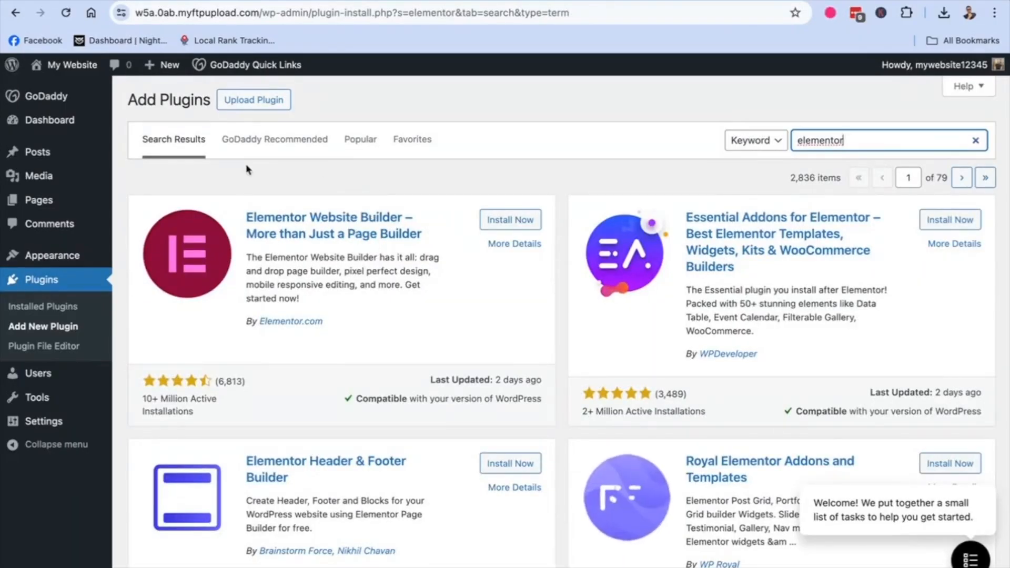
click(498, 221)
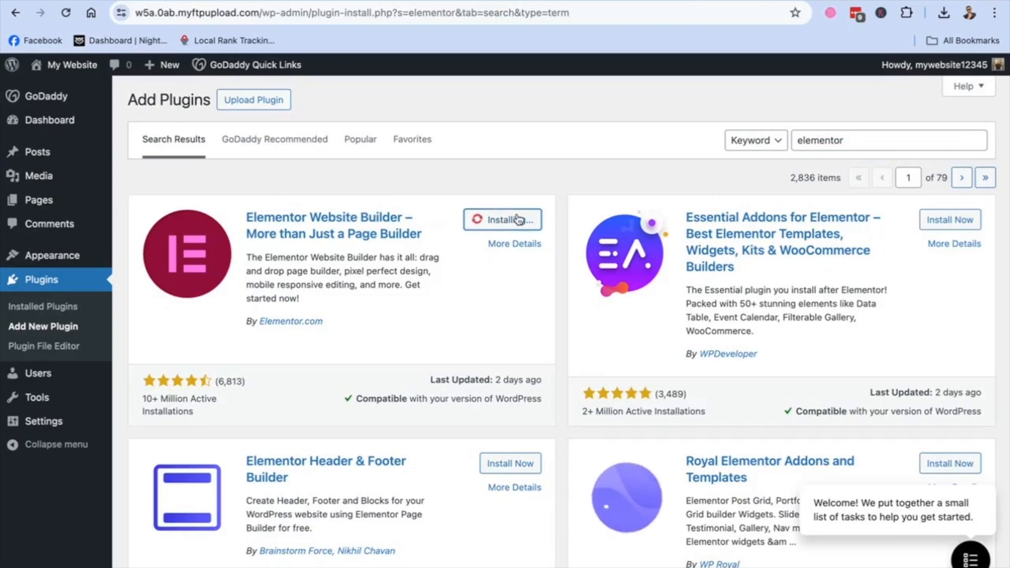
click(513, 220)
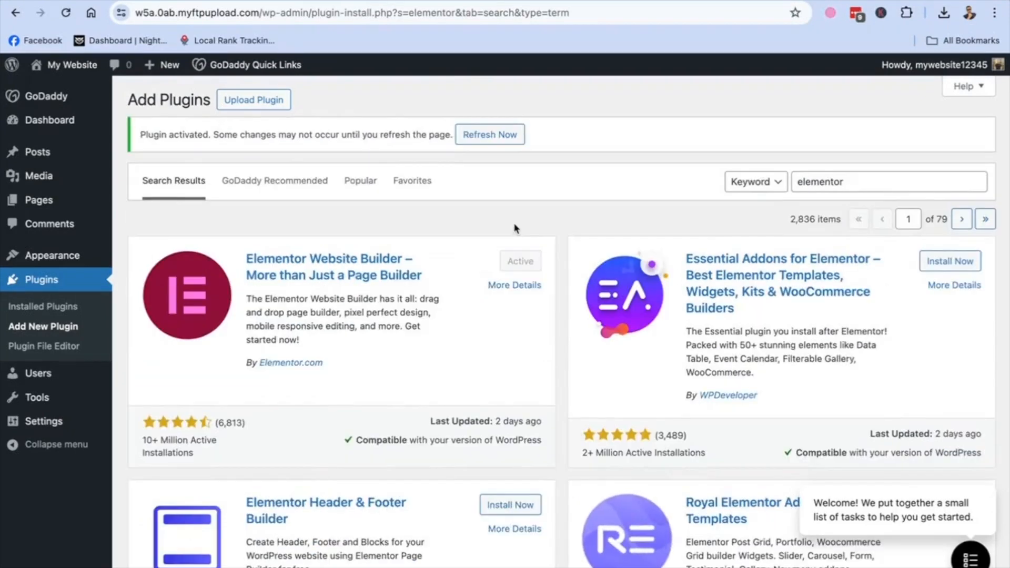
Check the live site with the Elementor plugin active and go back to the admin dashboard.
scroll(551, 253, down, 1)
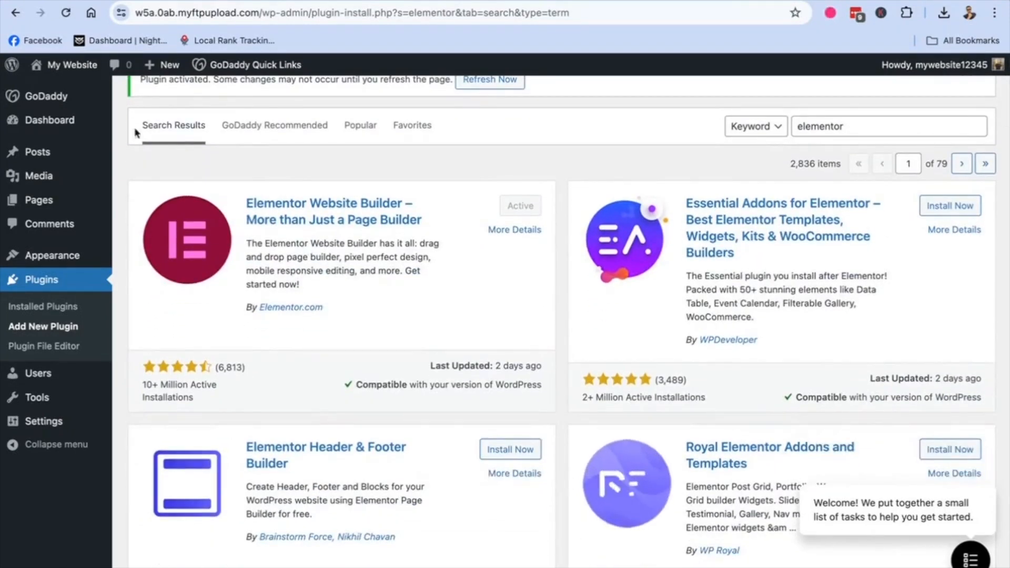
mouse_move(69, 65)
click(66, 90)
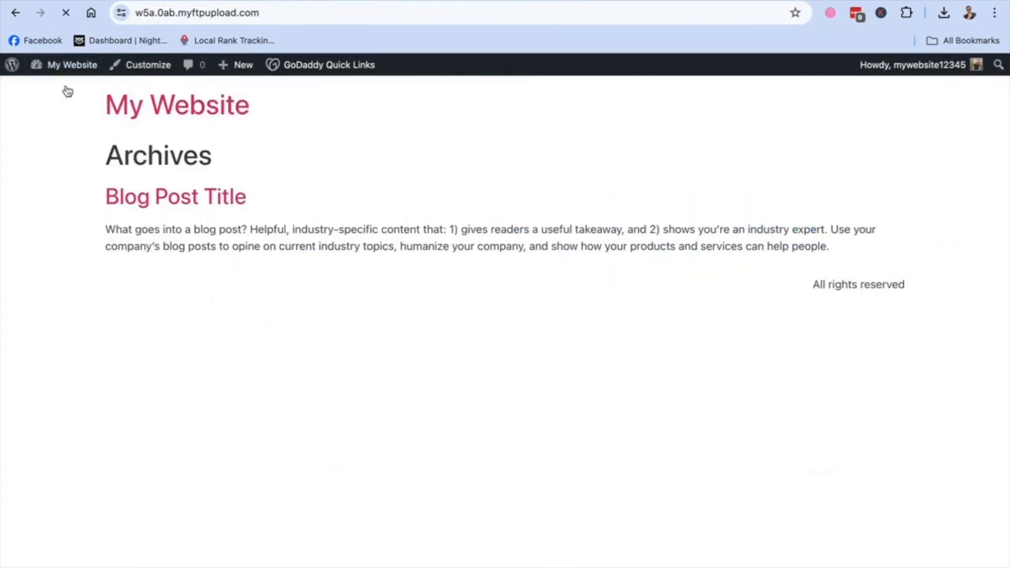
mouse_move(58, 68)
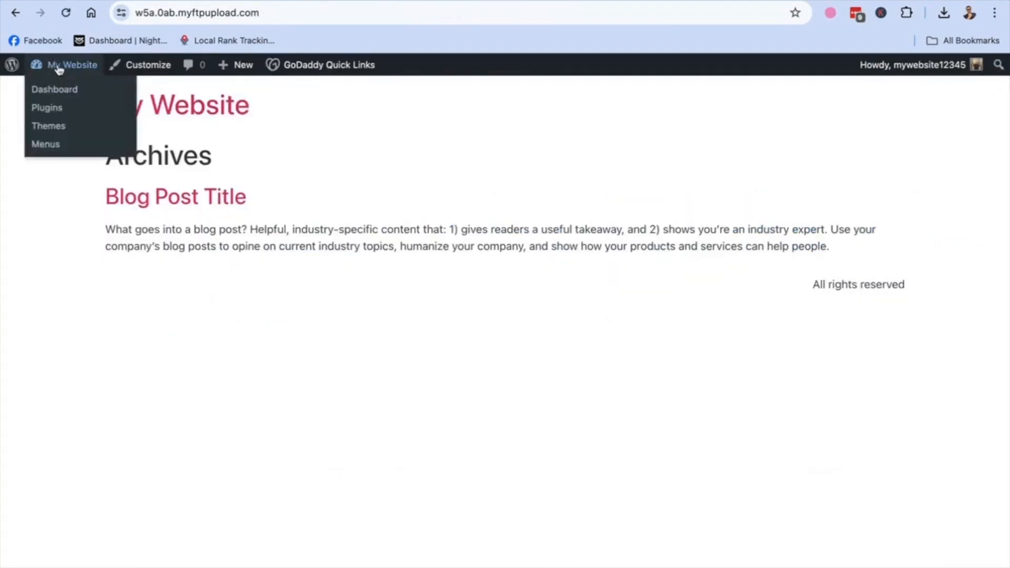
click(55, 90)
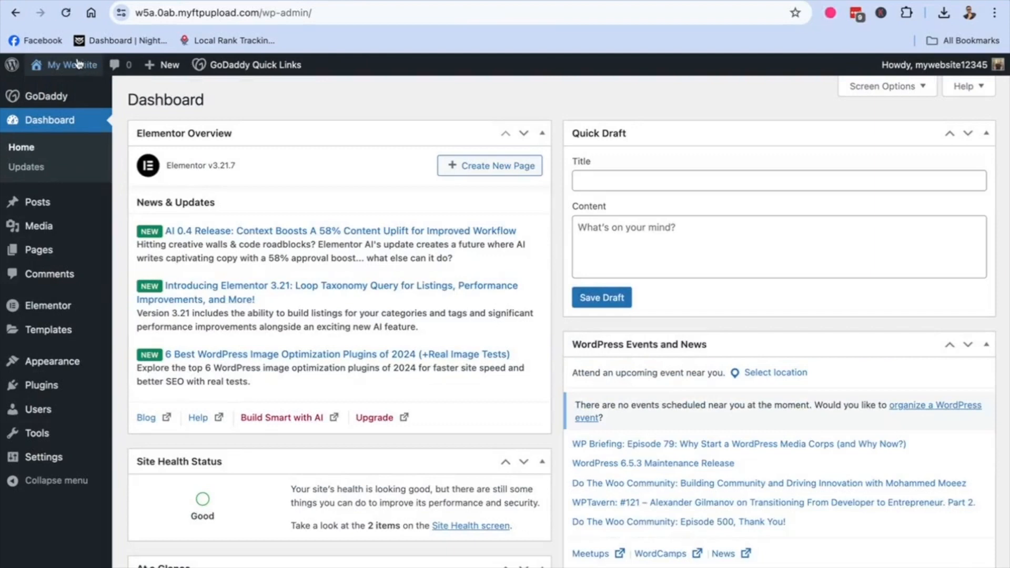
Create a new page titled "Home" and publish it.
mouse_move(38, 253)
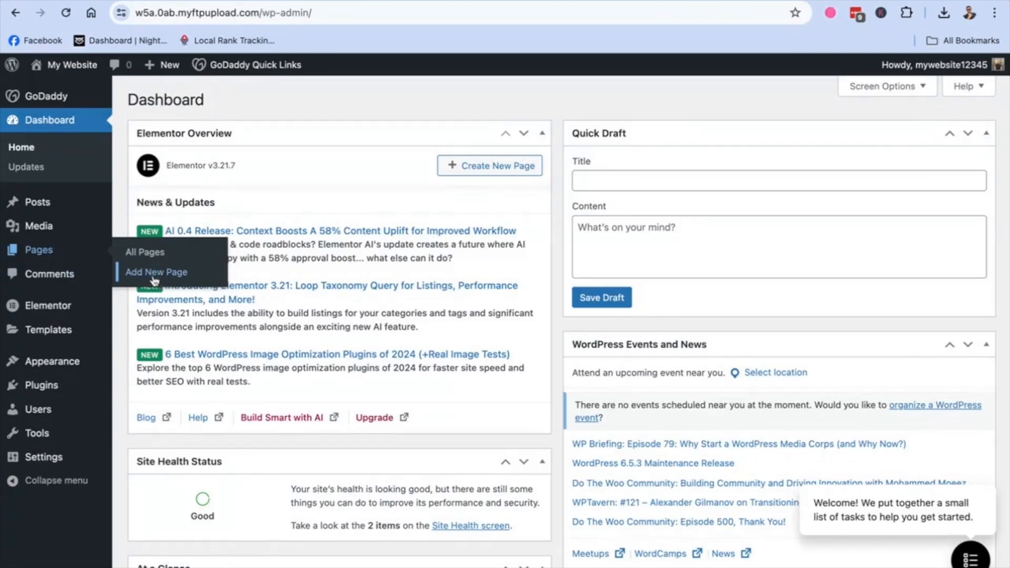
mouse_move(167, 63)
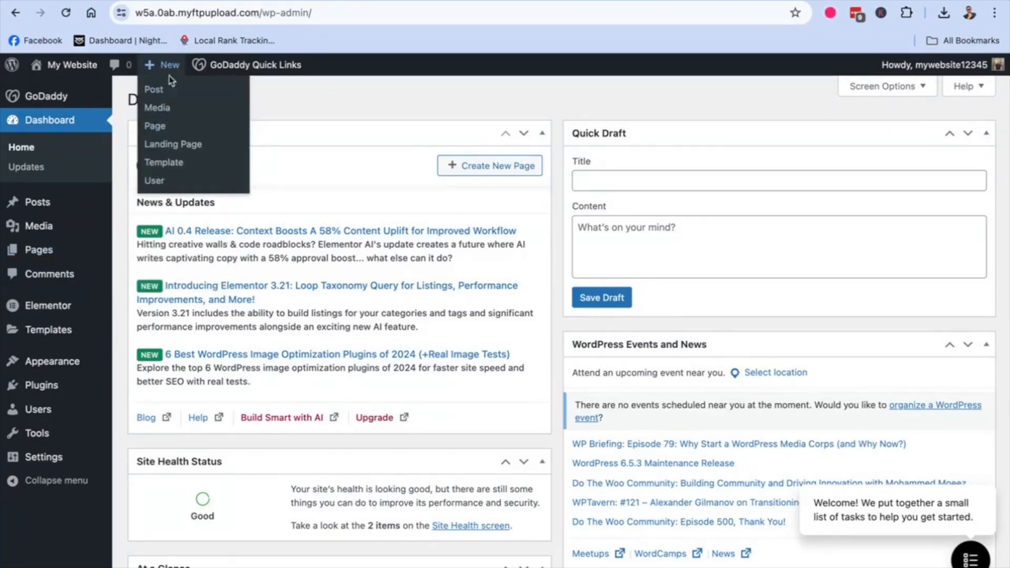
click(156, 126)
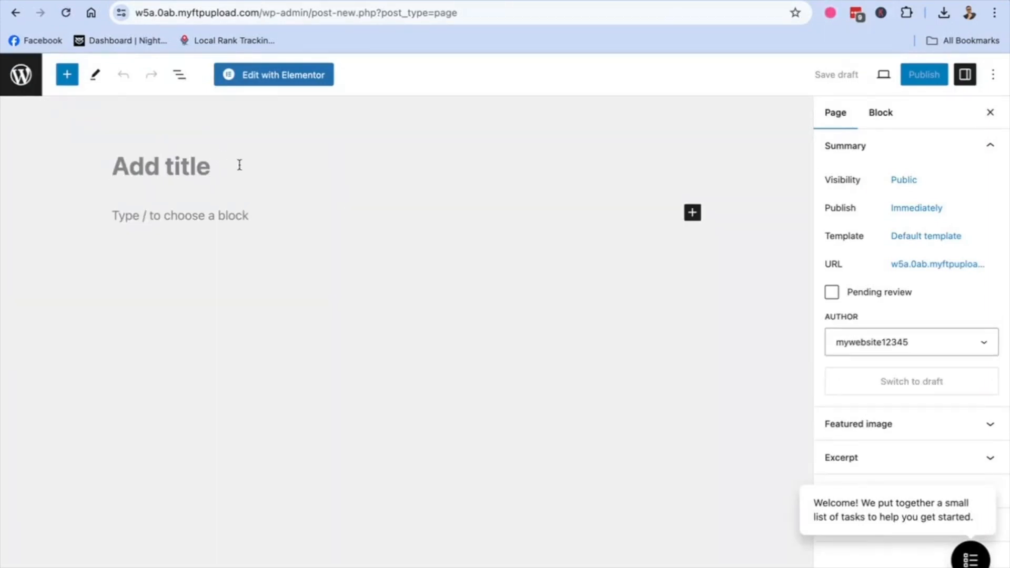
text(h)
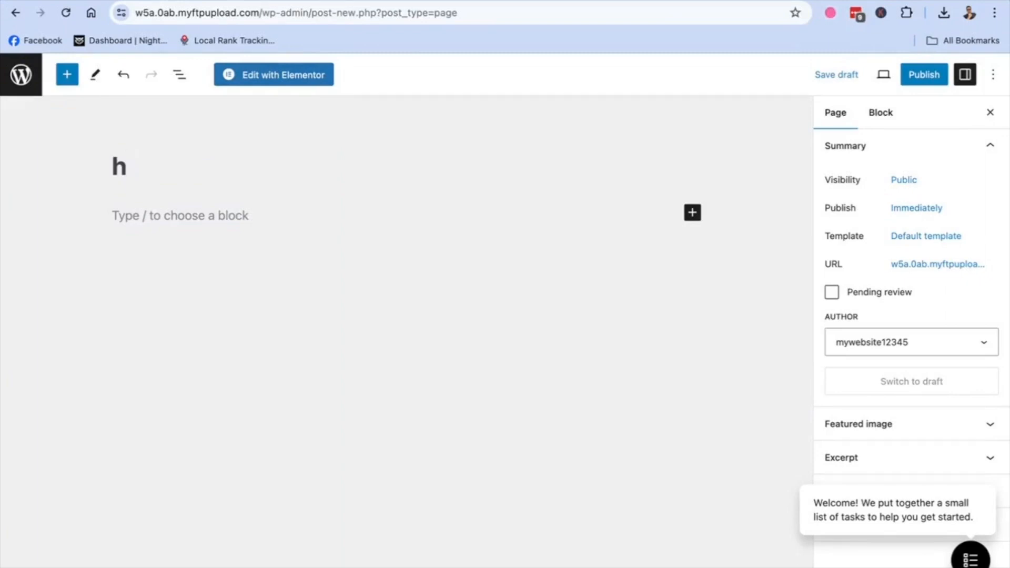
key(BackSpace)
text(Home)
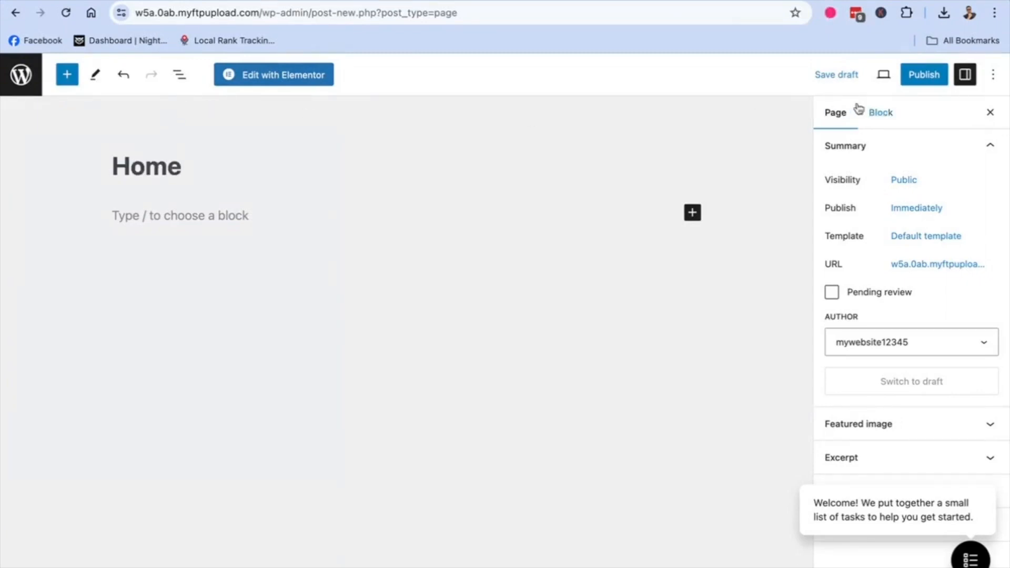
click(924, 74)
click(867, 79)
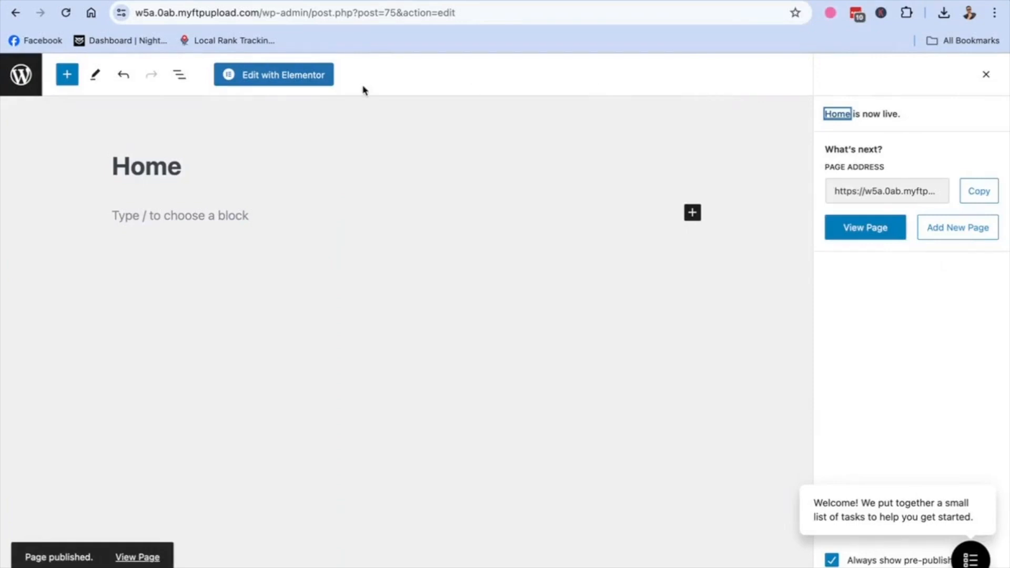
Open the Home page in the Elementor editor and browse the available widgets.
click(286, 85)
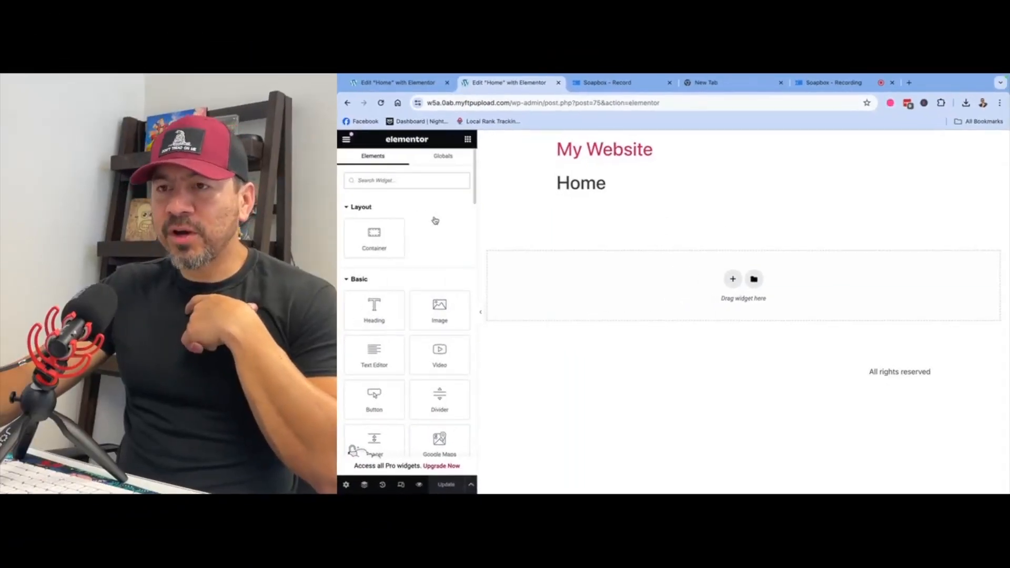
scroll(387, 275, down, 1)
scroll(387, 275, down, 3)
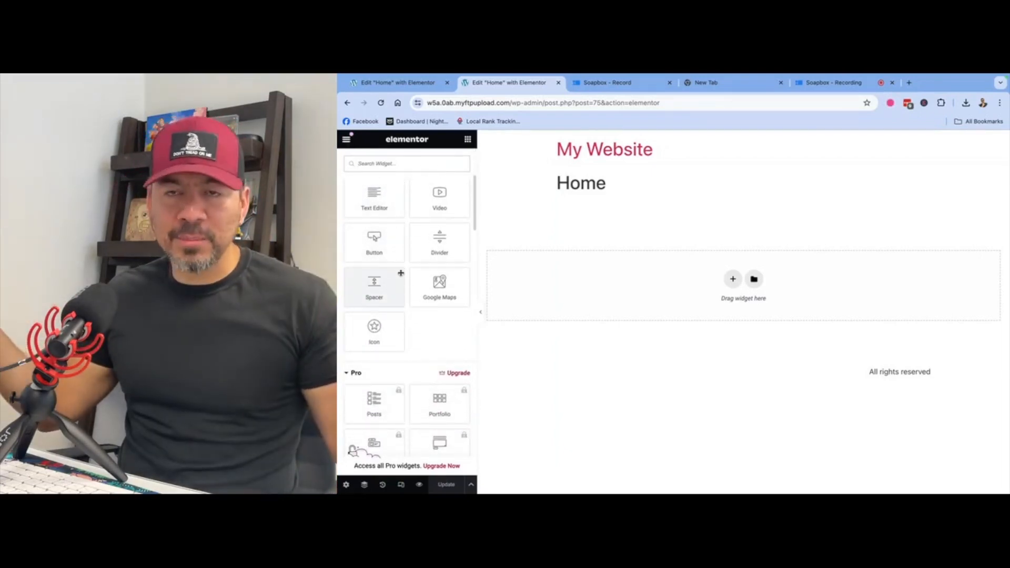
Preview the Home page's current state and go from the preview to the admin dashboard.
scroll(401, 273, up, 4)
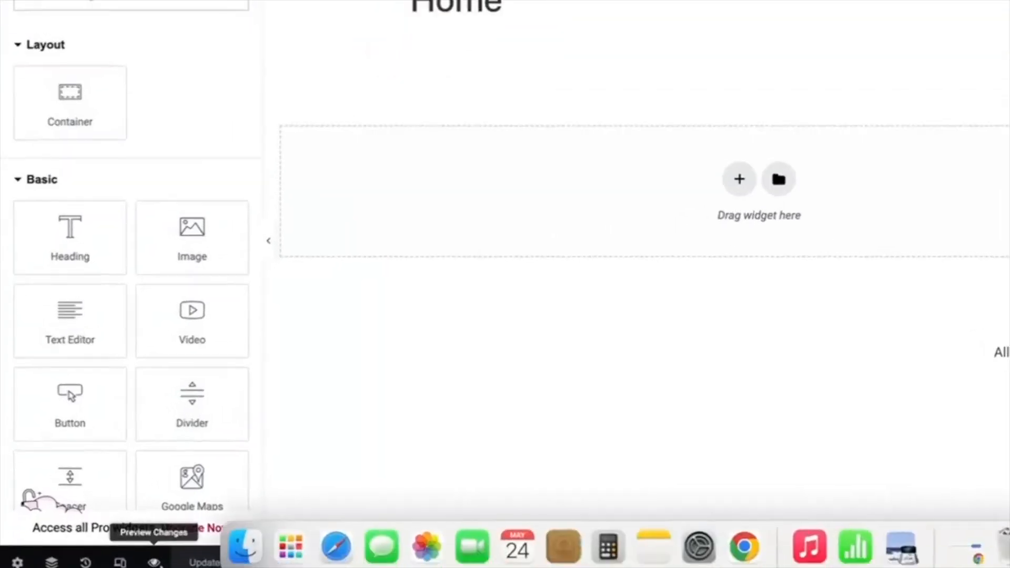
click(161, 558)
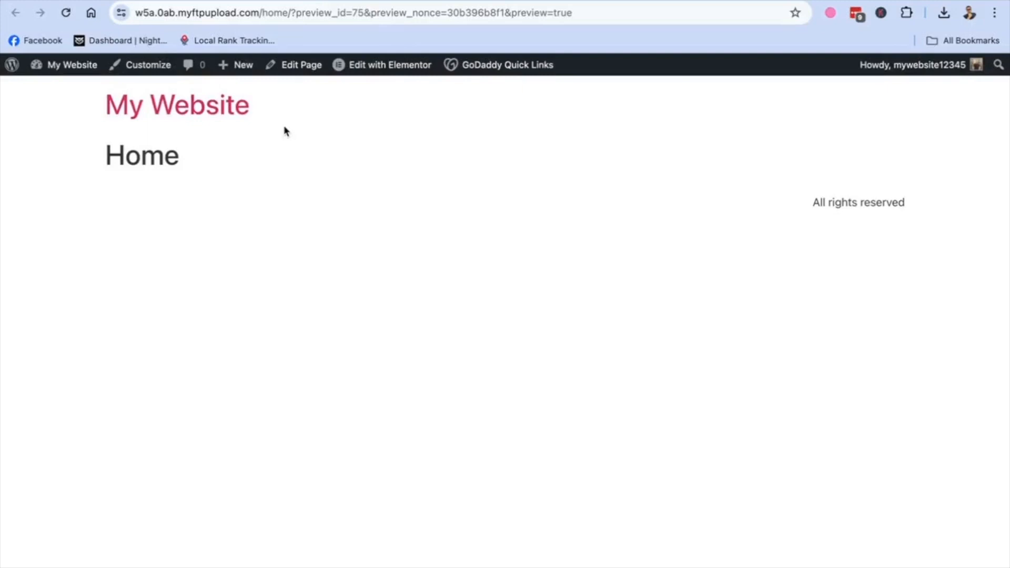
mouse_move(68, 68)
click(65, 94)
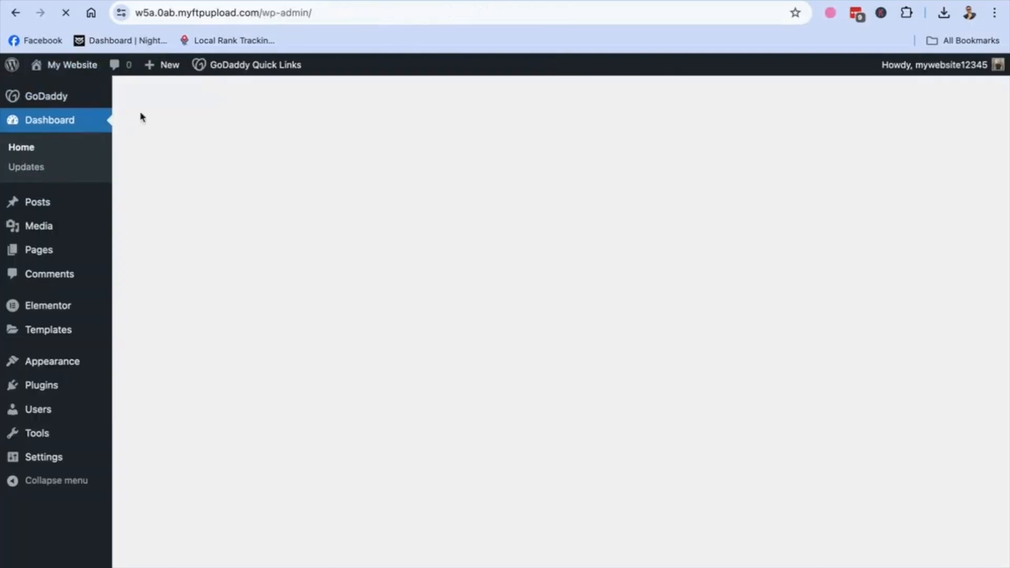
Set the Flexbox Container feature to Inactive in Elementor's settings, confirming the deactivation, and save the changes.
mouse_move(50, 308)
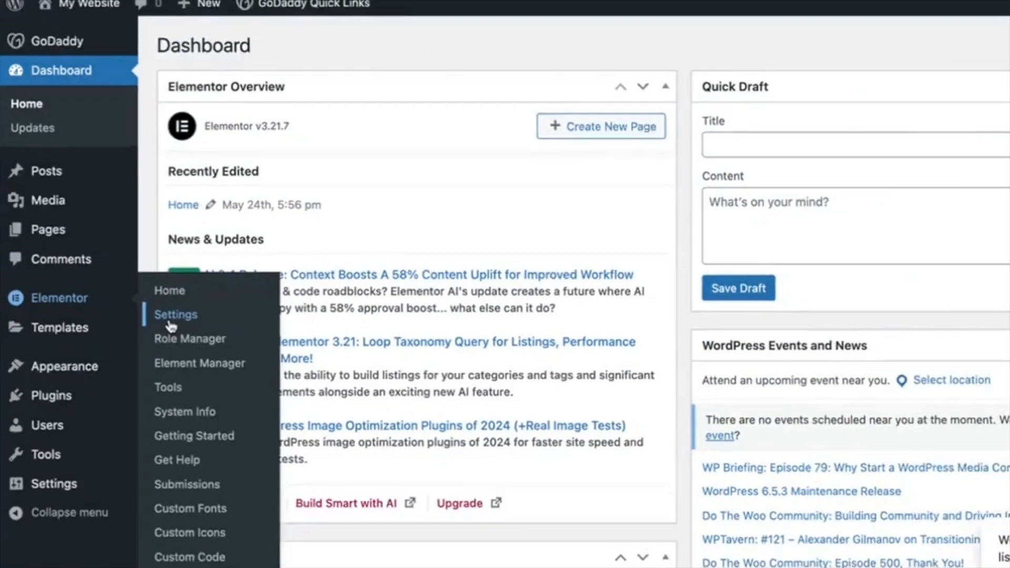
click(211, 316)
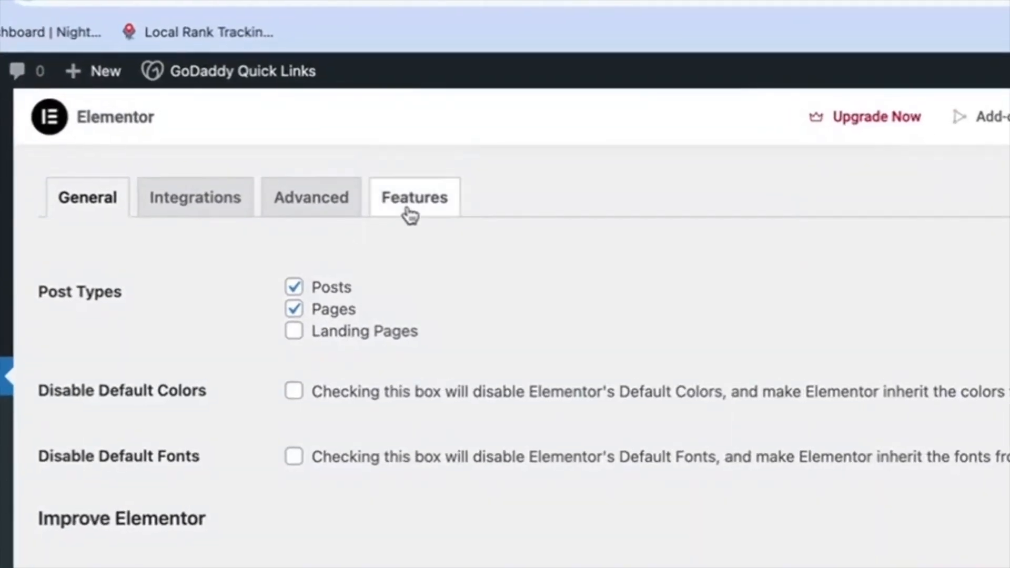
click(411, 216)
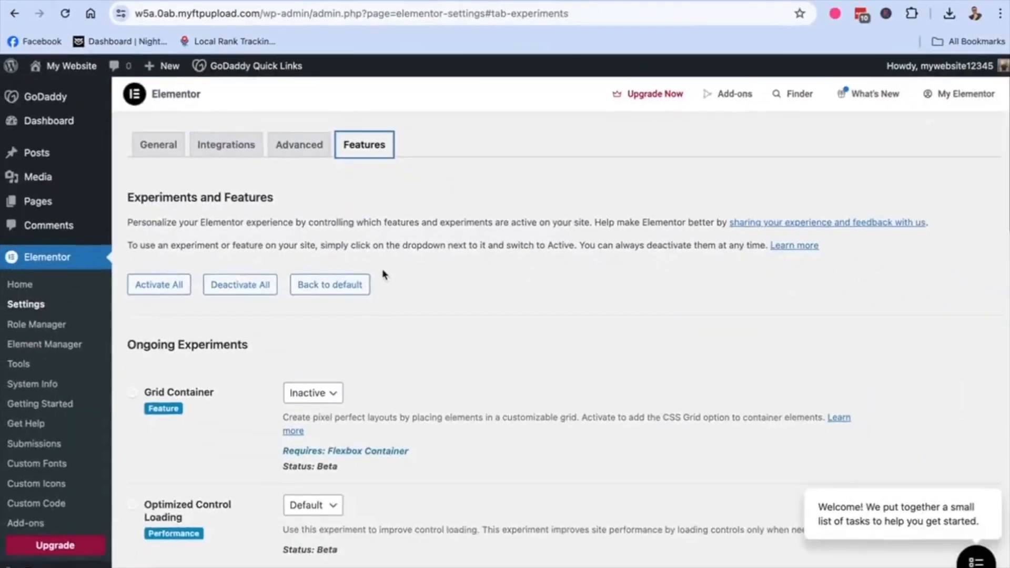
scroll(440, 402, down, 8)
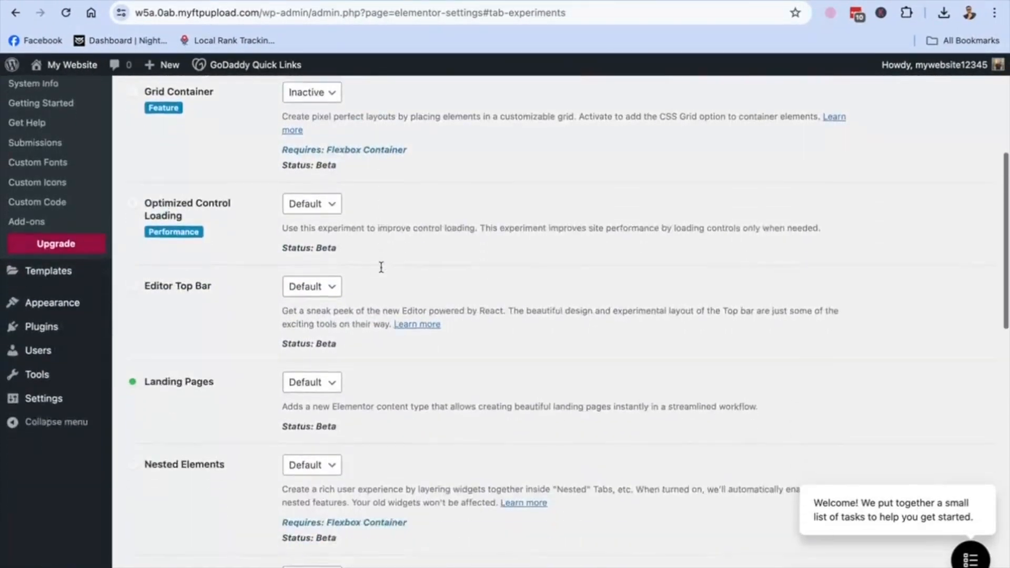
scroll(382, 271, down, 10)
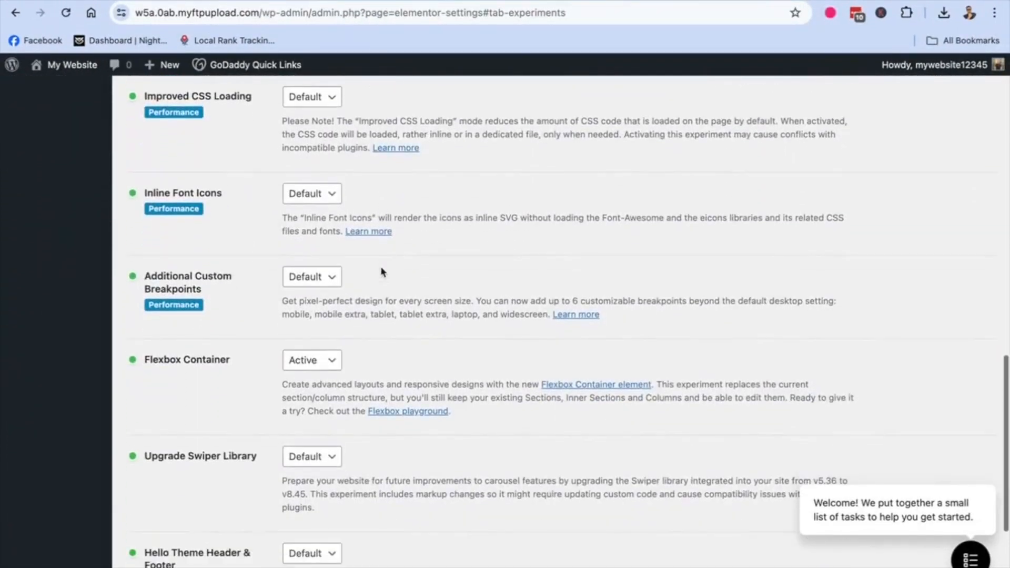
scroll(382, 271, down, 2)
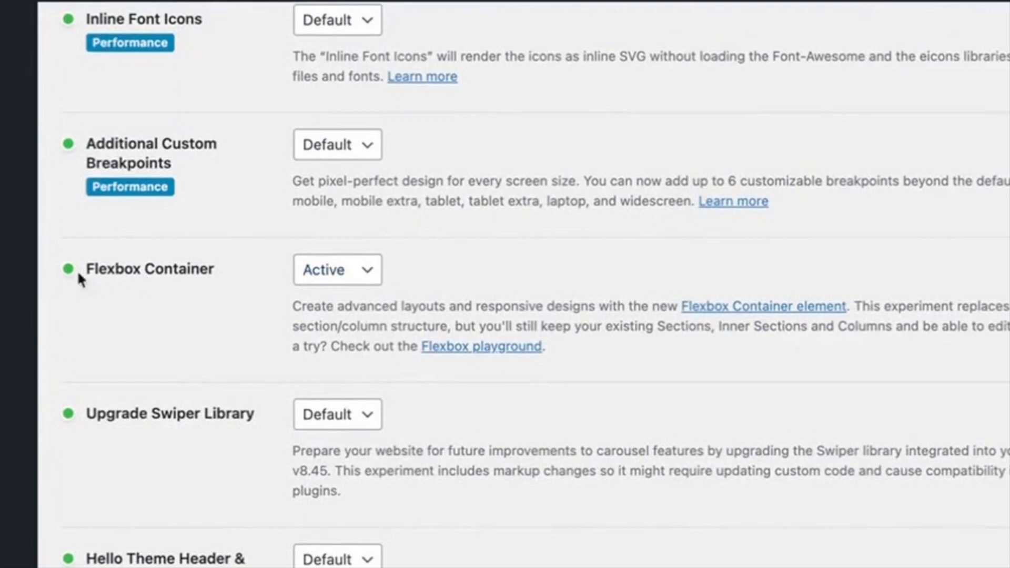
click(371, 282)
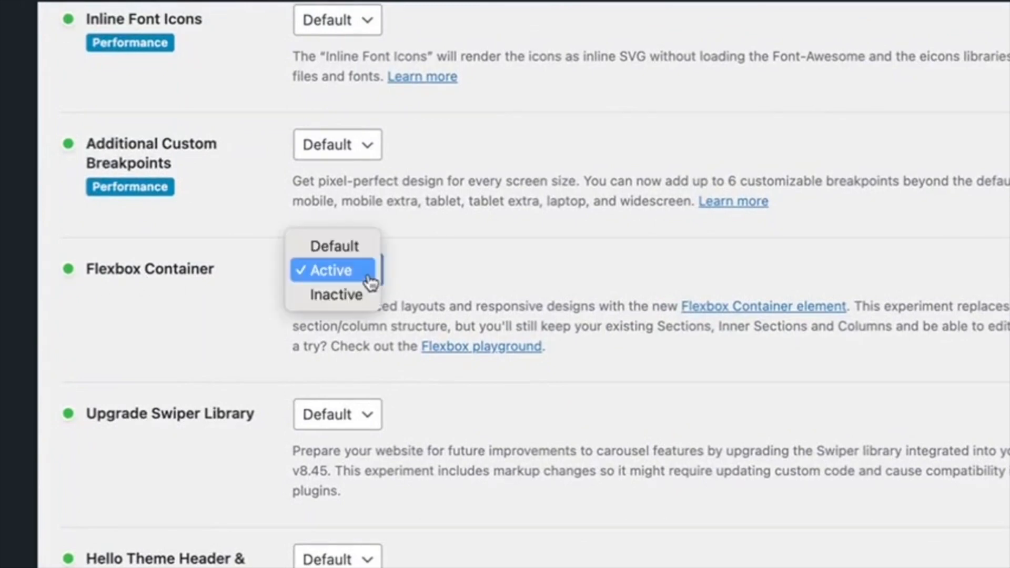
click(354, 295)
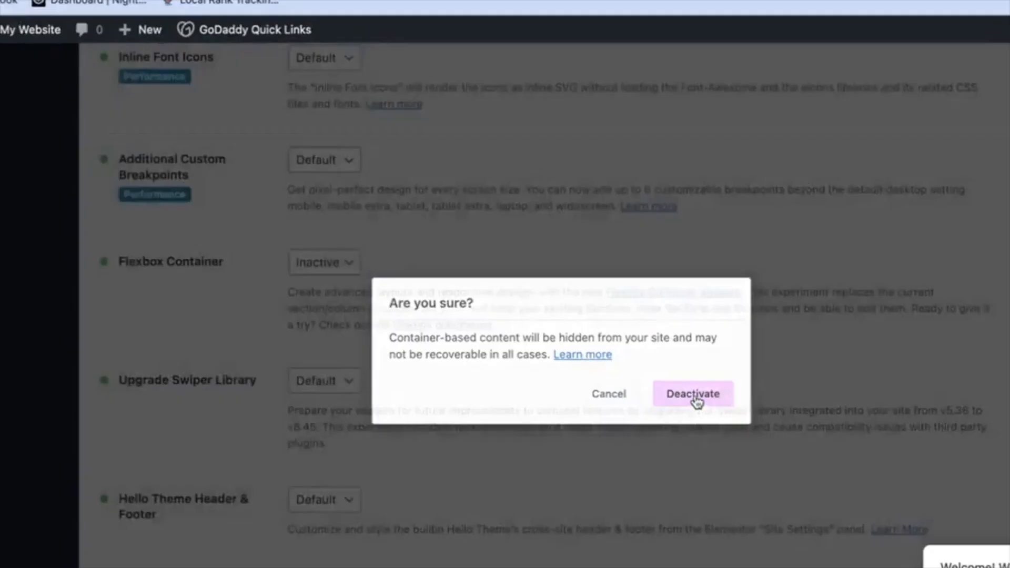
click(779, 442)
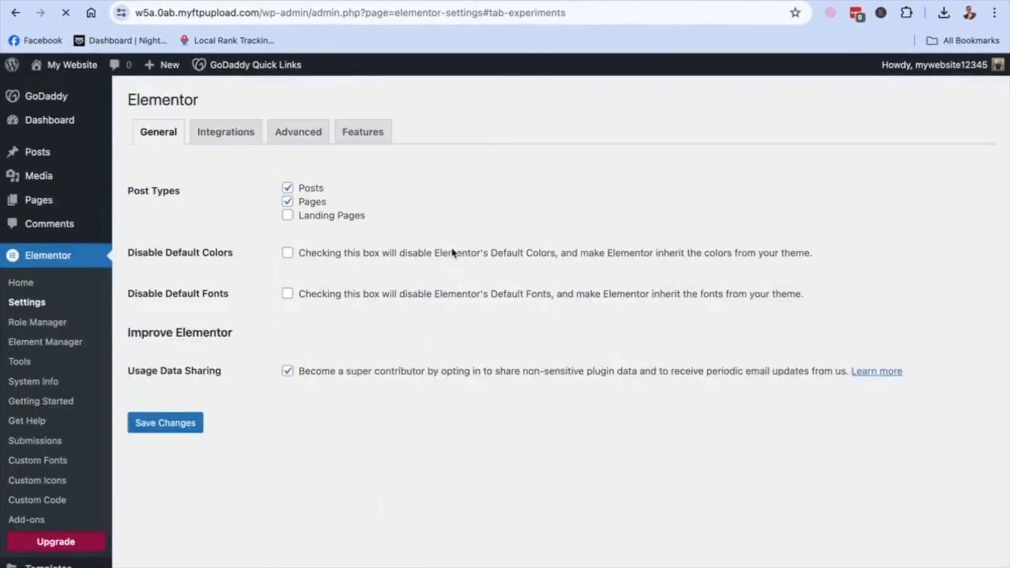
scroll(451, 253, down, 7)
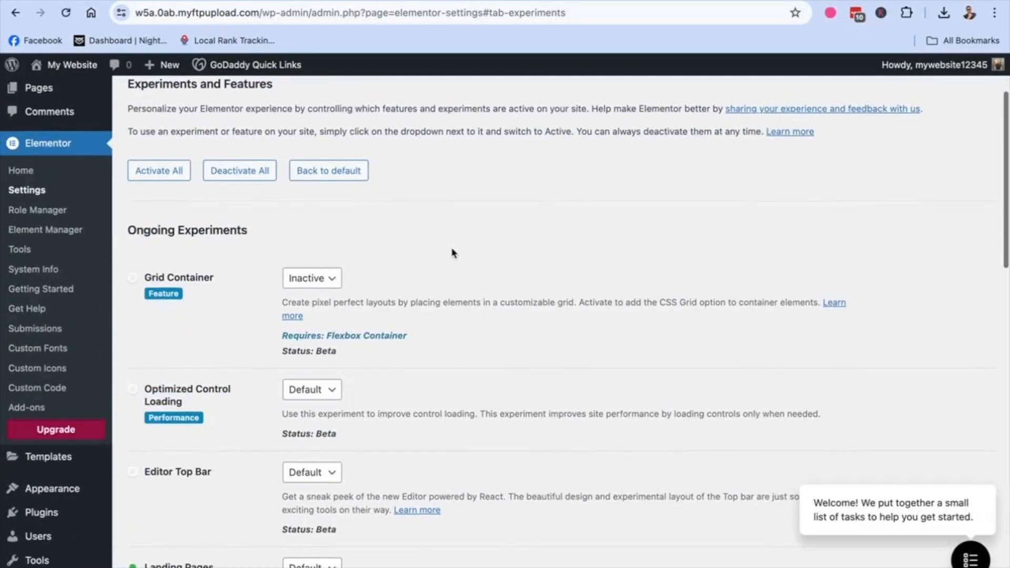
scroll(452, 253, down, 14)
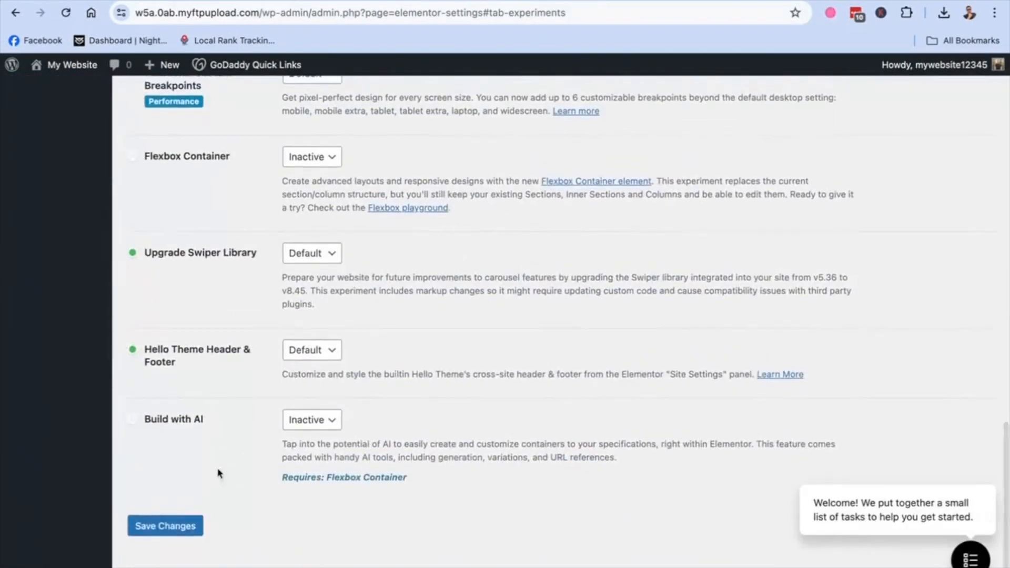
click(168, 523)
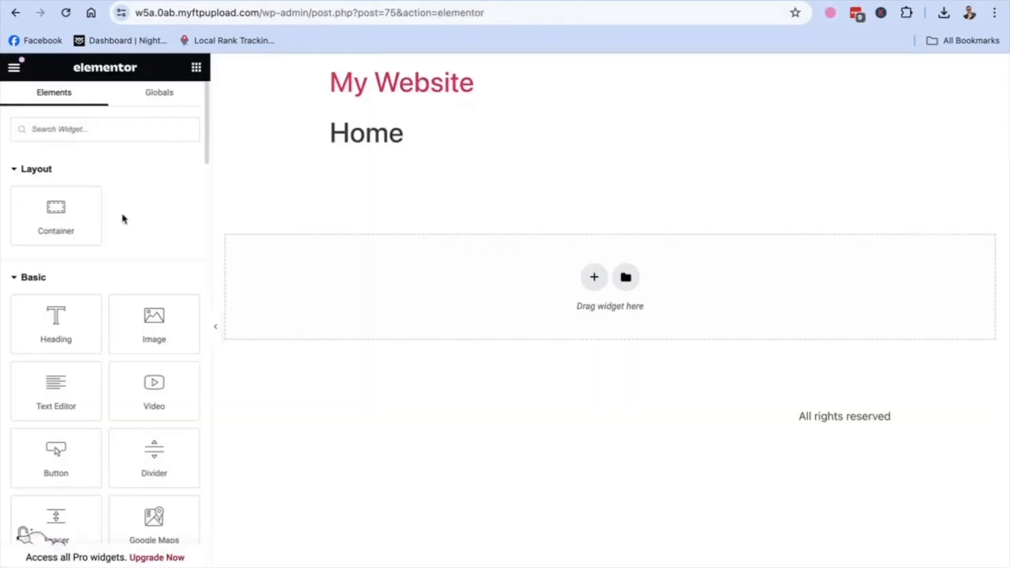
Return to the Home page's Elementor editor, reload it and look through the basic widgets.
scroll(88, 239, down, 4)
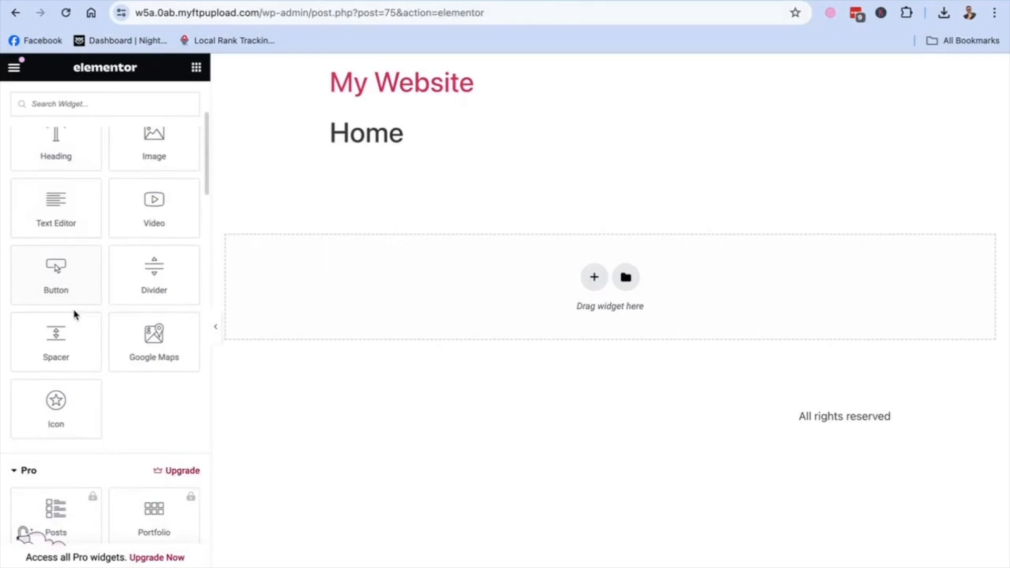
scroll(74, 314, up, 4)
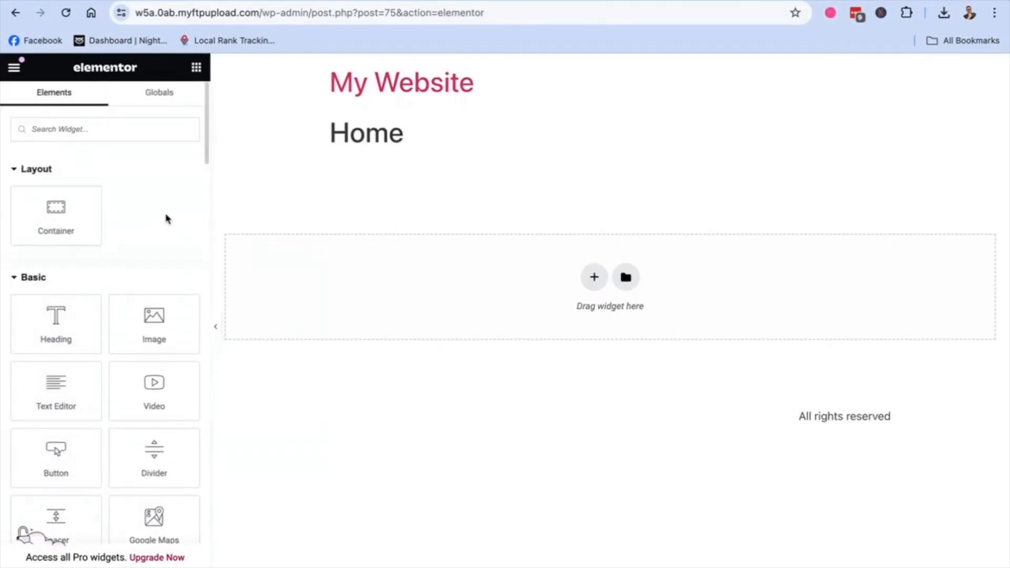
click(66, 13)
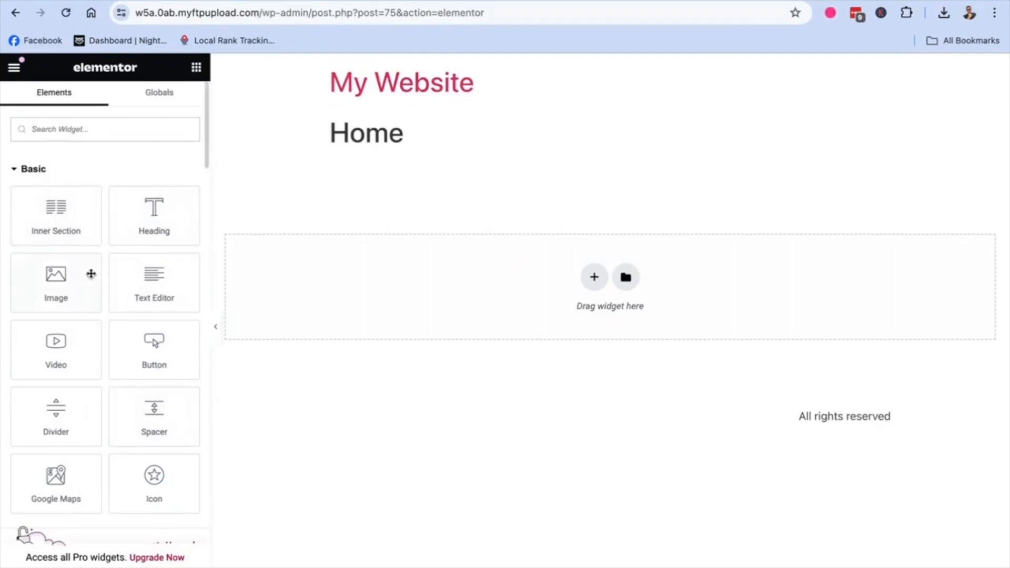
scroll(67, 276, down, 2)
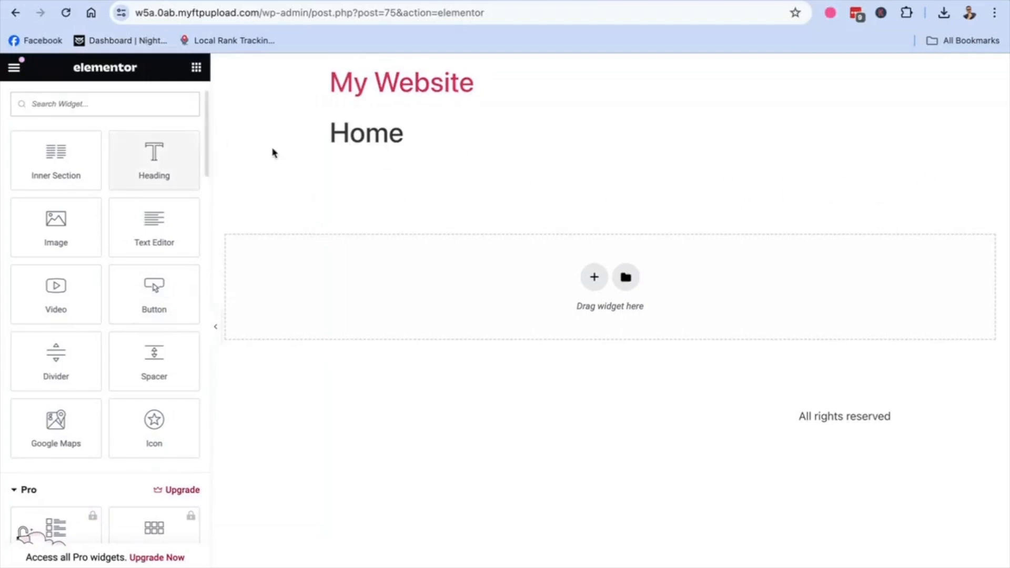
Set the Home page's layout to Elementor Full Width in the page settings.
drag(414, 144, 331, 145)
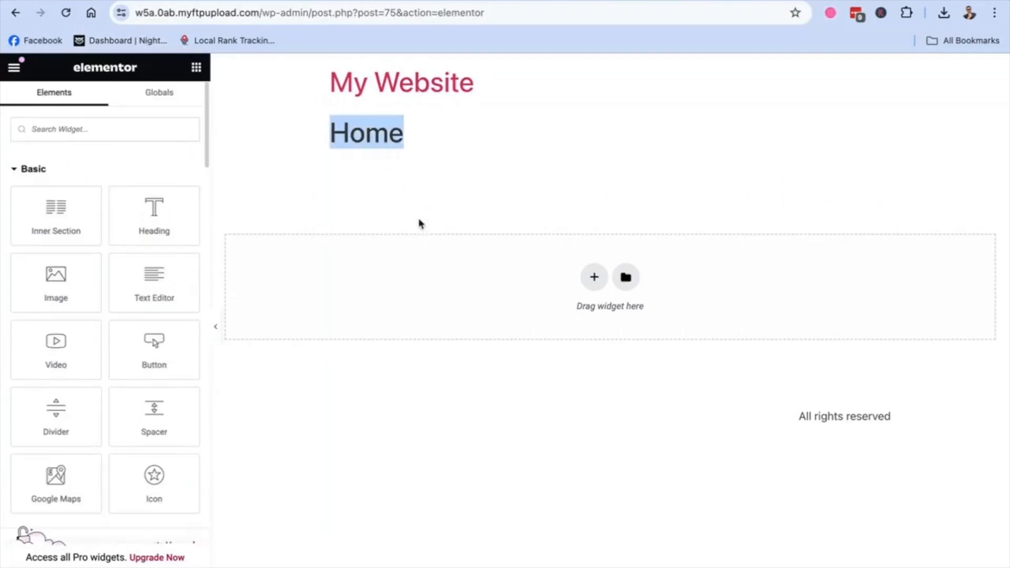
scroll(152, 369, down, 10)
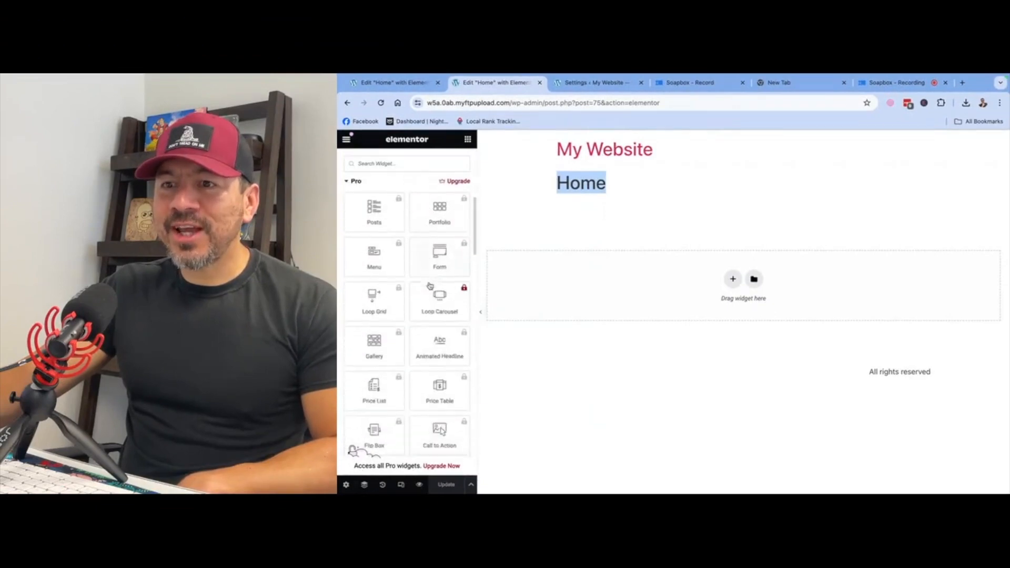
click(346, 484)
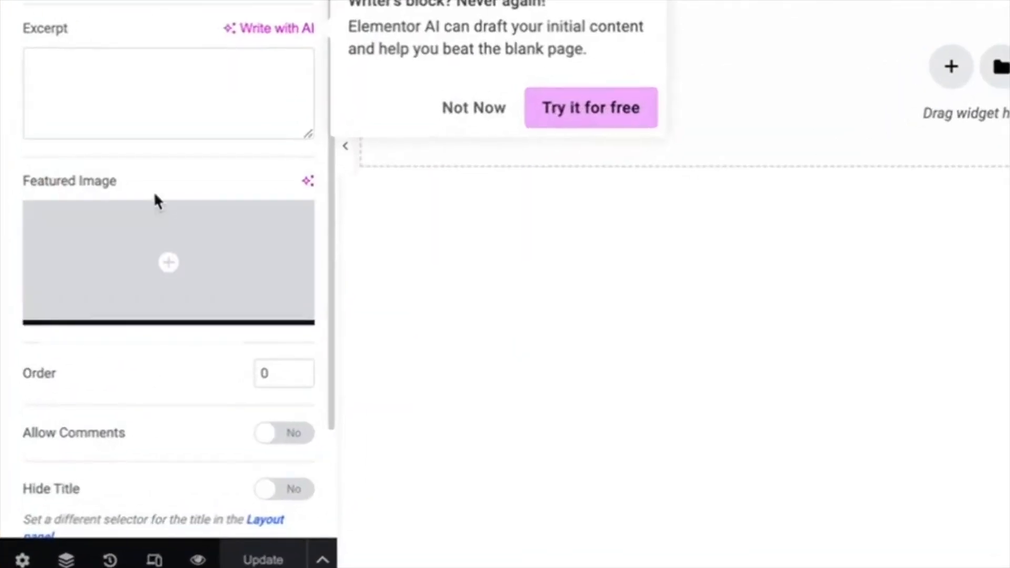
scroll(360, 431, down, 2)
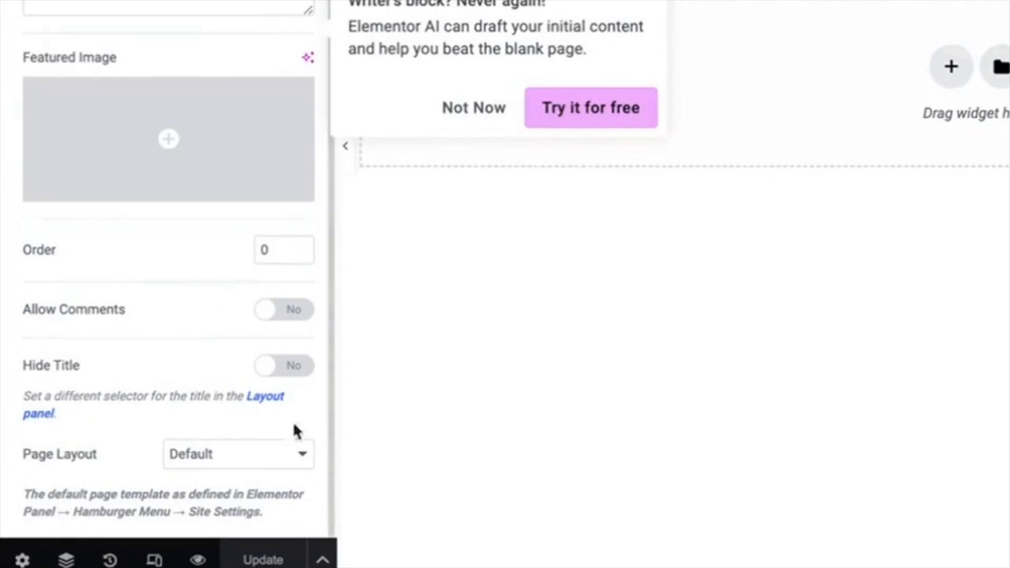
click(304, 464)
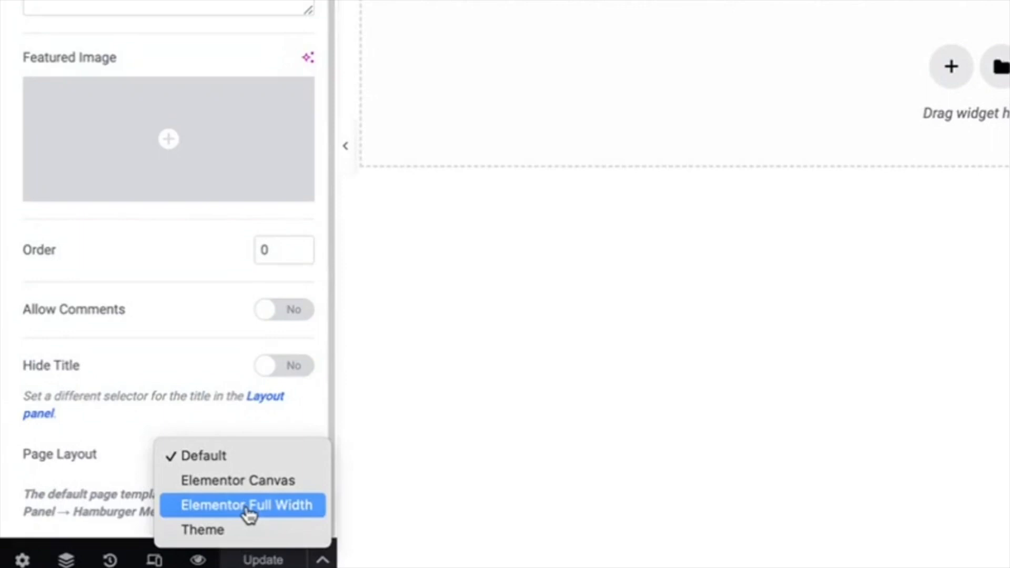
click(247, 506)
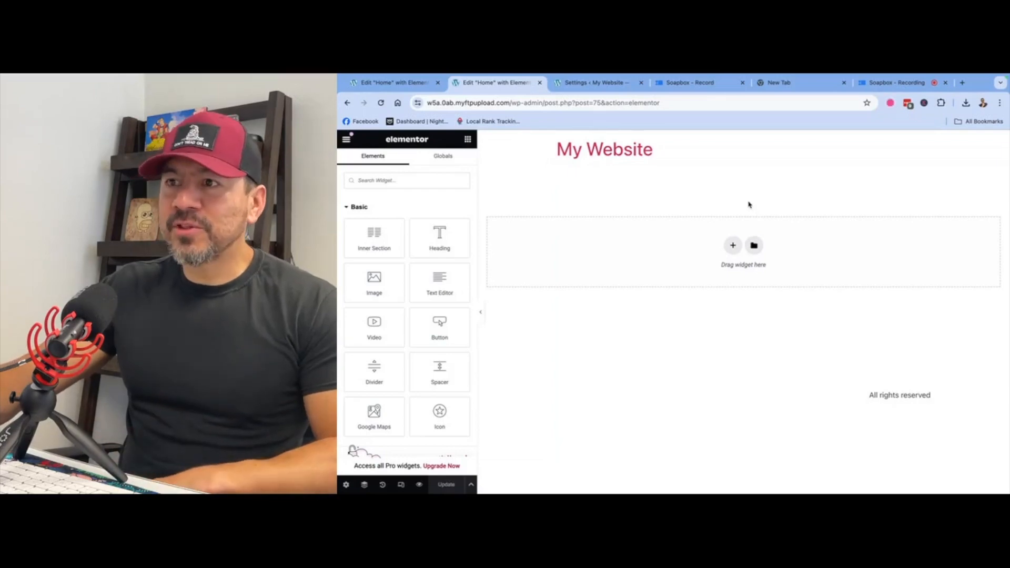
Add a single-column section to the Home page and set its height to Min Height.
click(728, 246)
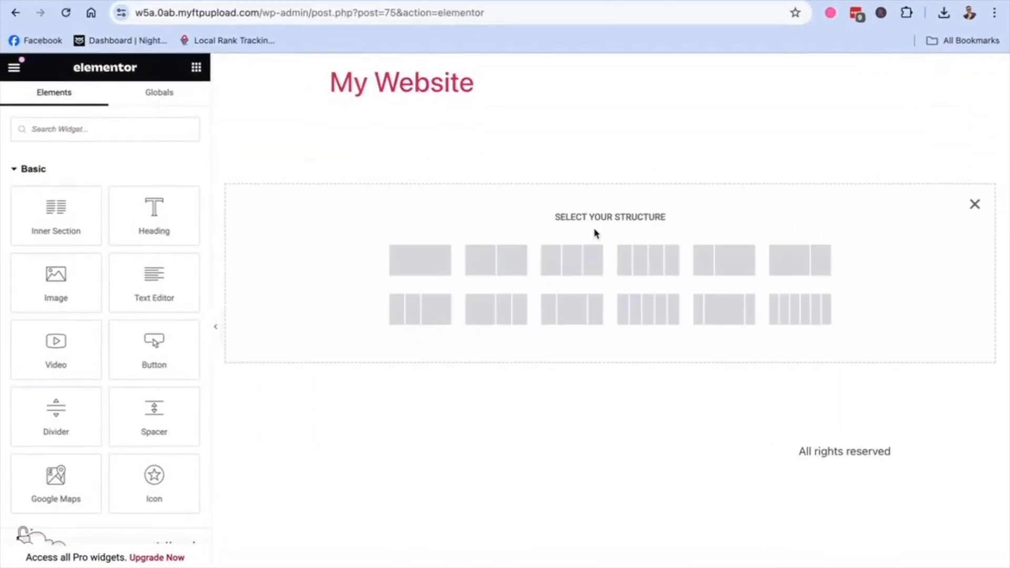
click(420, 267)
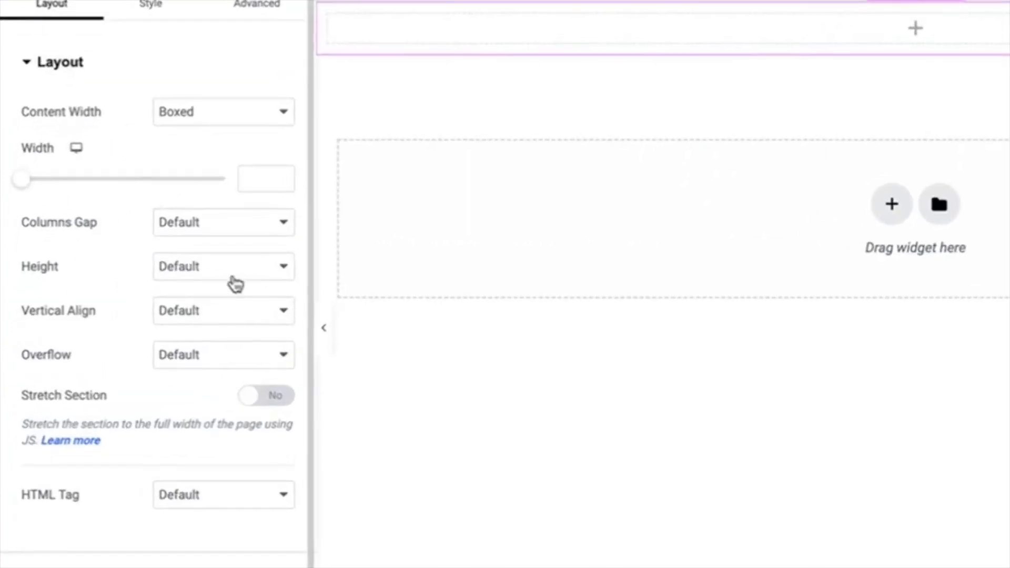
click(265, 269)
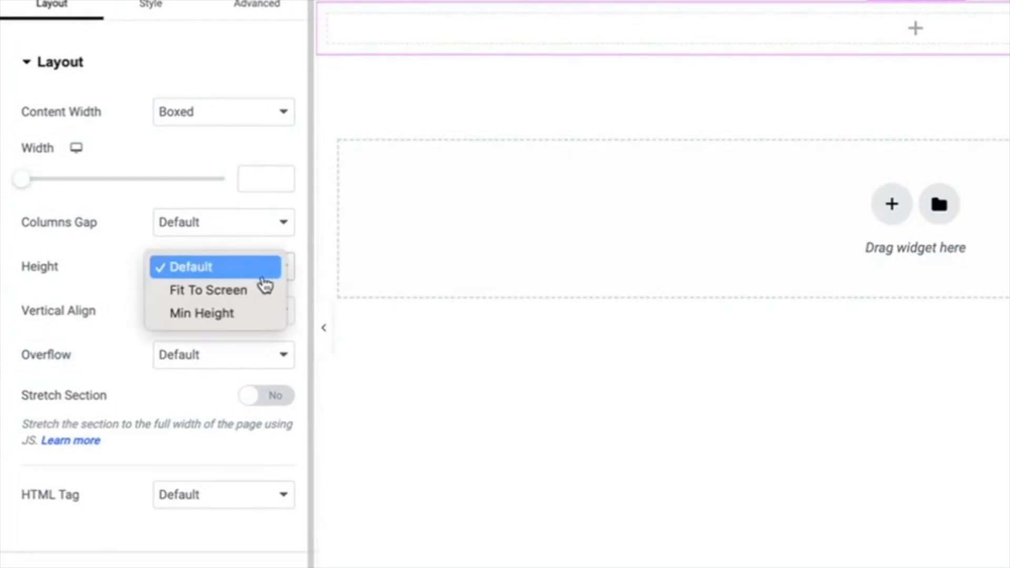
click(243, 319)
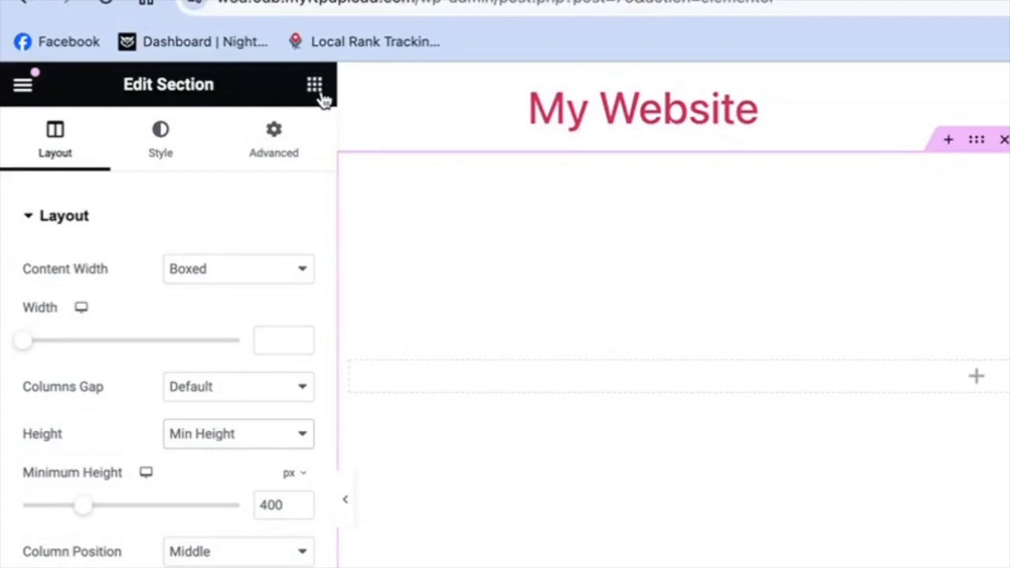
Add a Heading widget inside the new section and center its alignment.
click(322, 97)
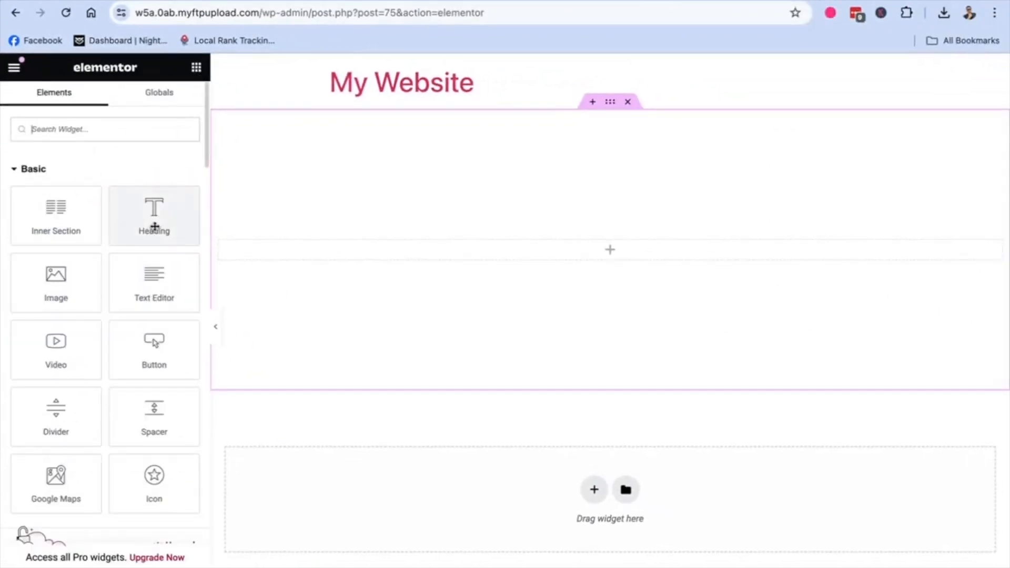
drag(154, 223, 605, 250)
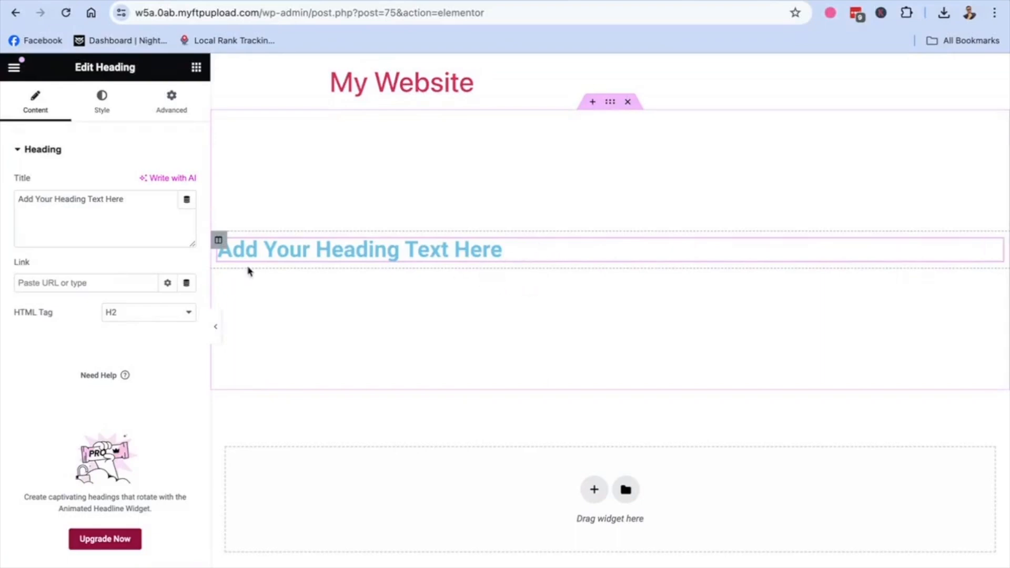
click(98, 109)
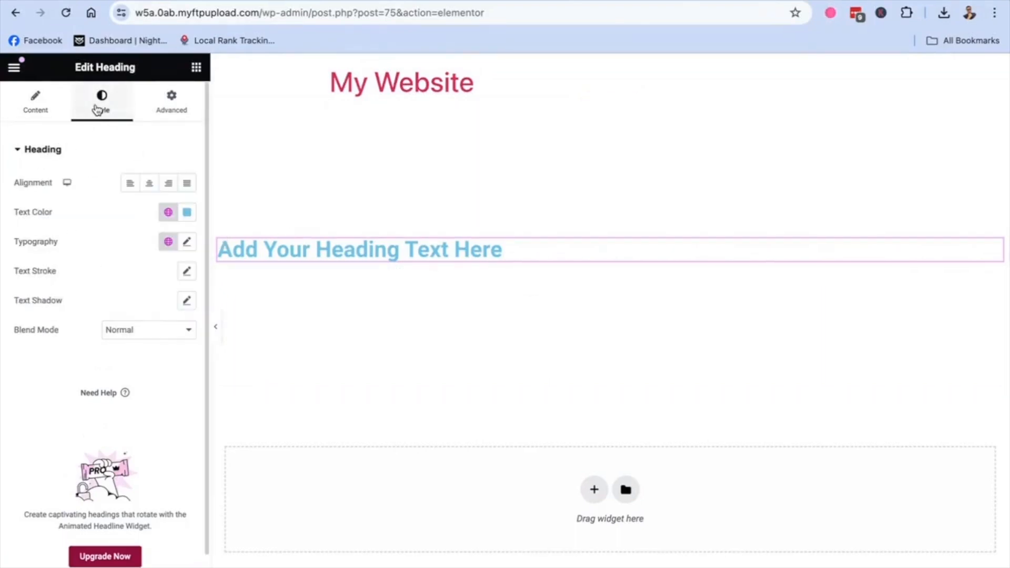
click(149, 183)
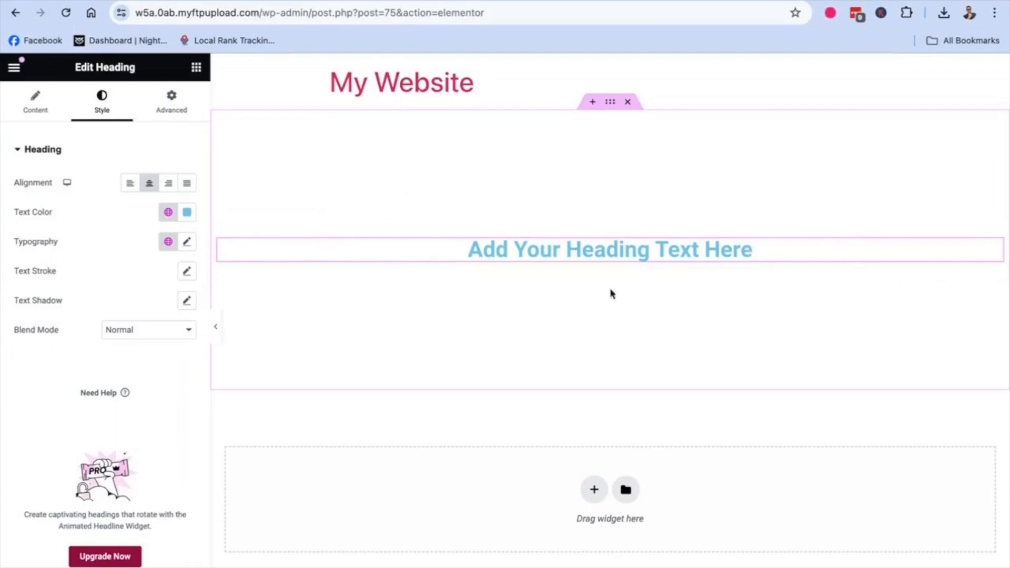
drag(763, 255, 462, 250)
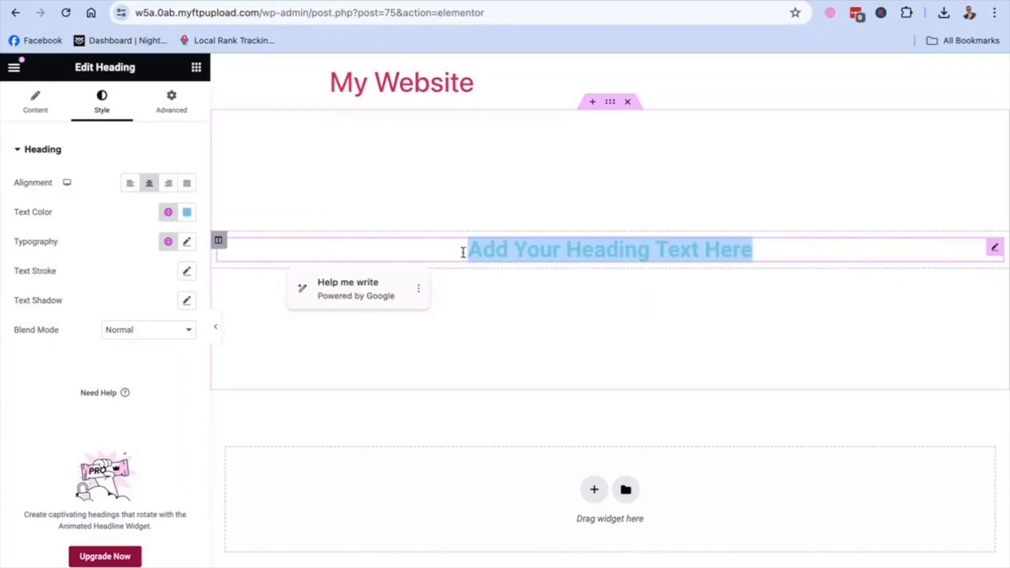
click(124, 154)
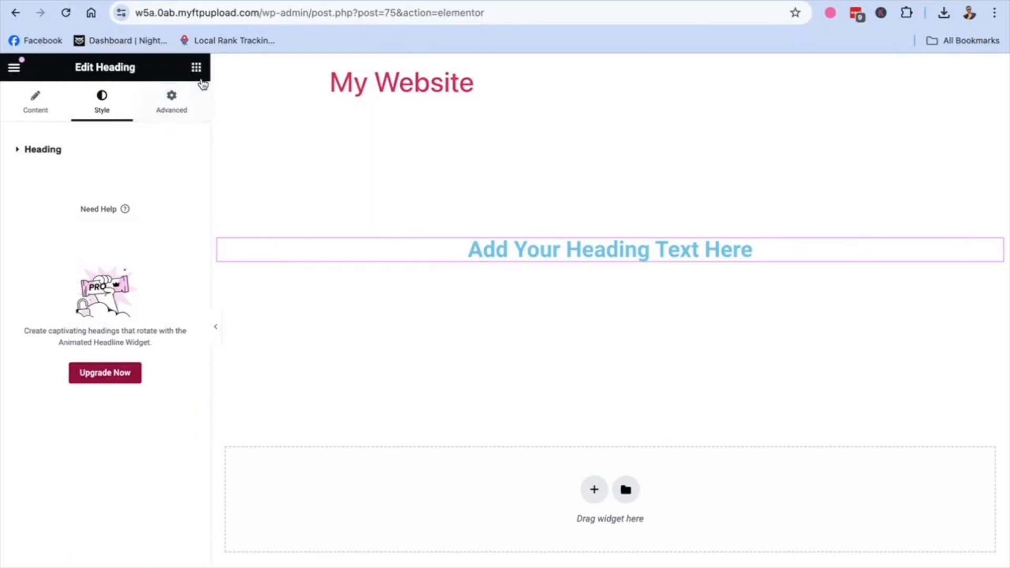
Add a Text Editor widget below the heading and center its text.
click(198, 78)
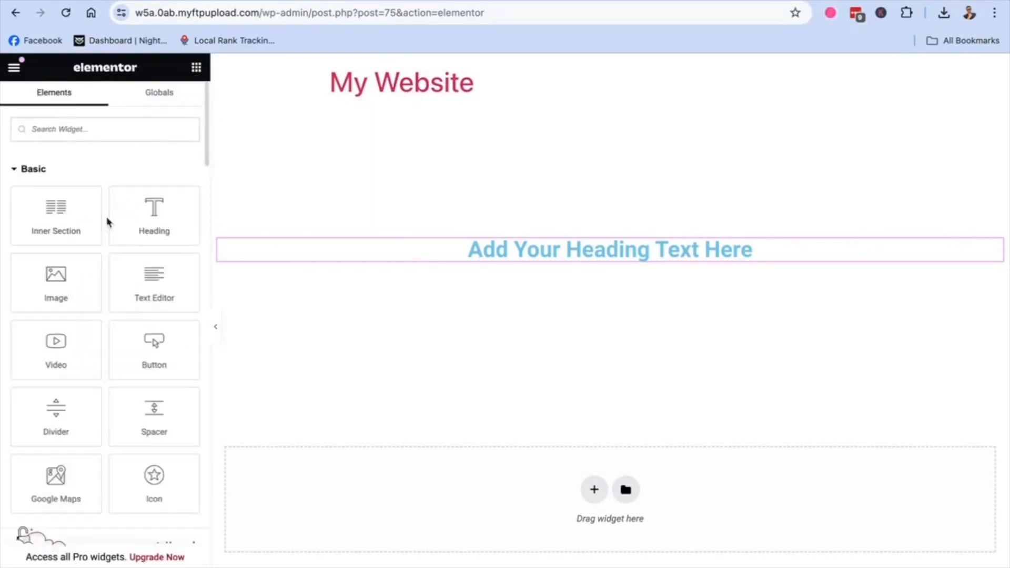
drag(153, 291, 558, 266)
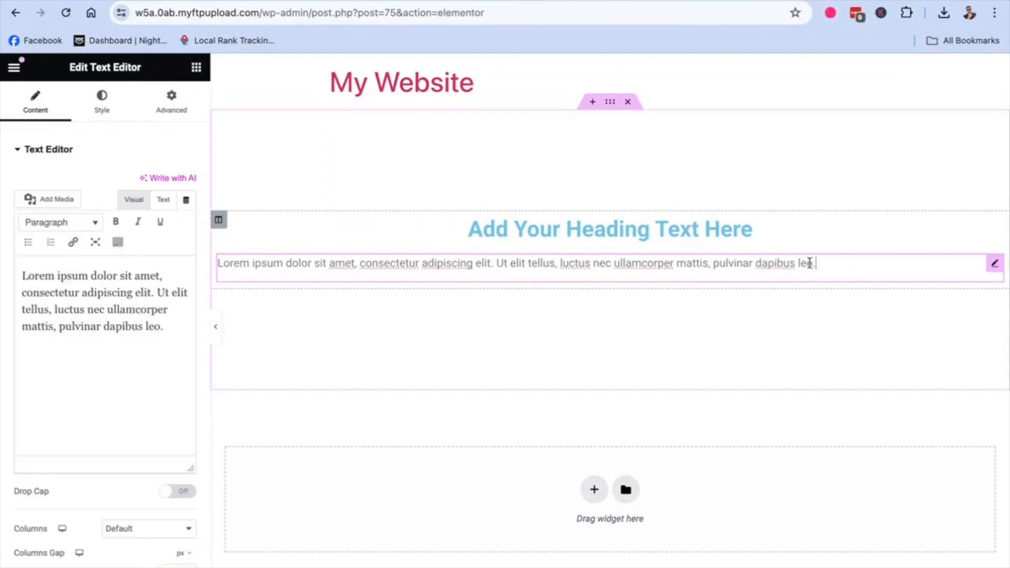
click(105, 110)
click(148, 183)
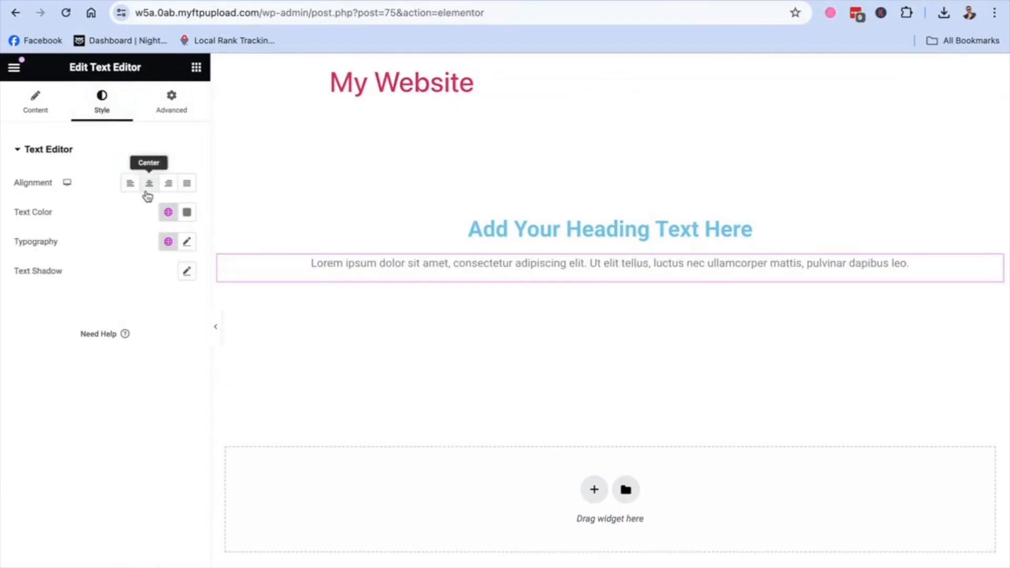
Add a Button widget below the paragraph text and center its alignment.
click(198, 70)
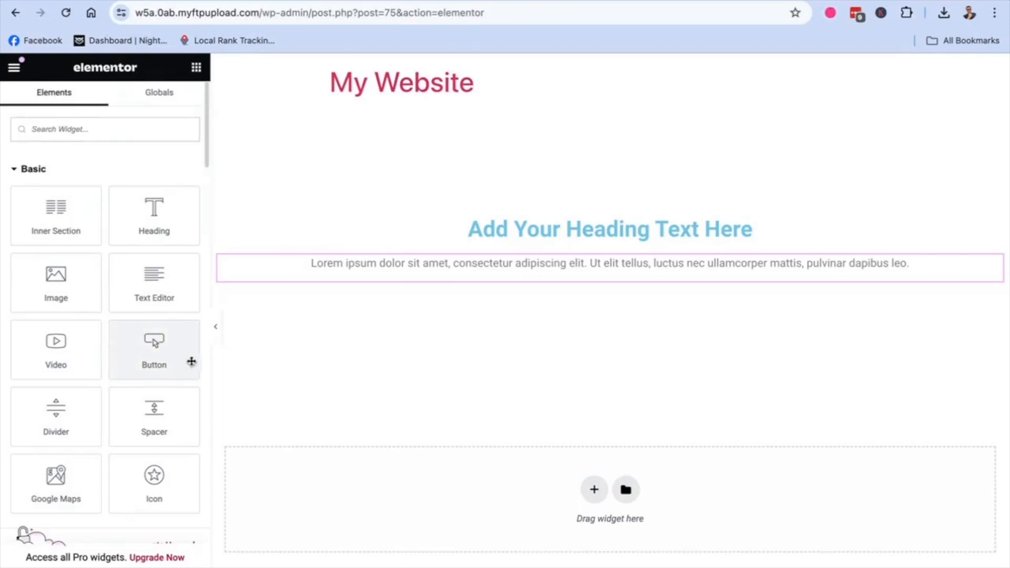
drag(153, 348, 595, 281)
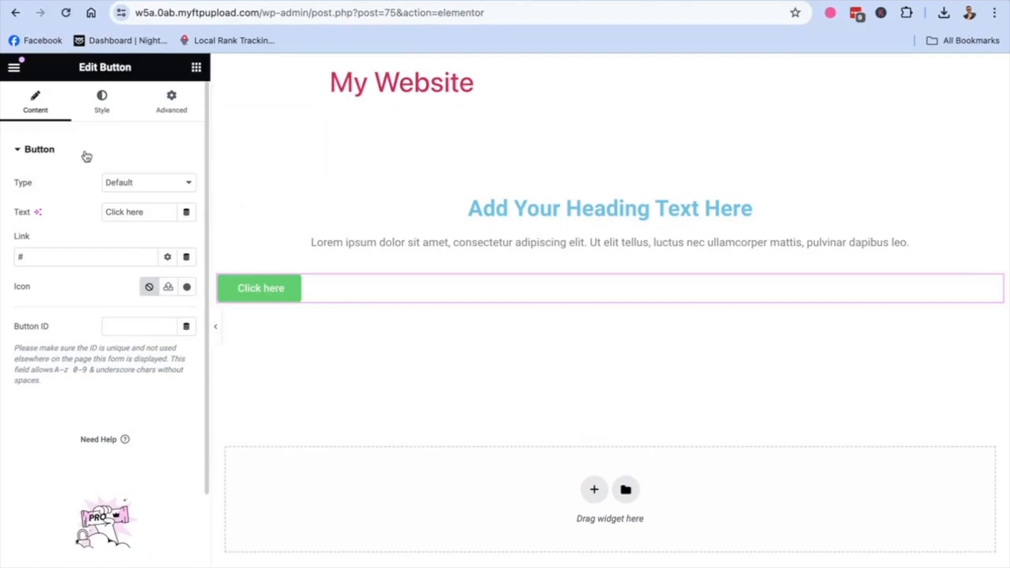
click(96, 112)
click(150, 186)
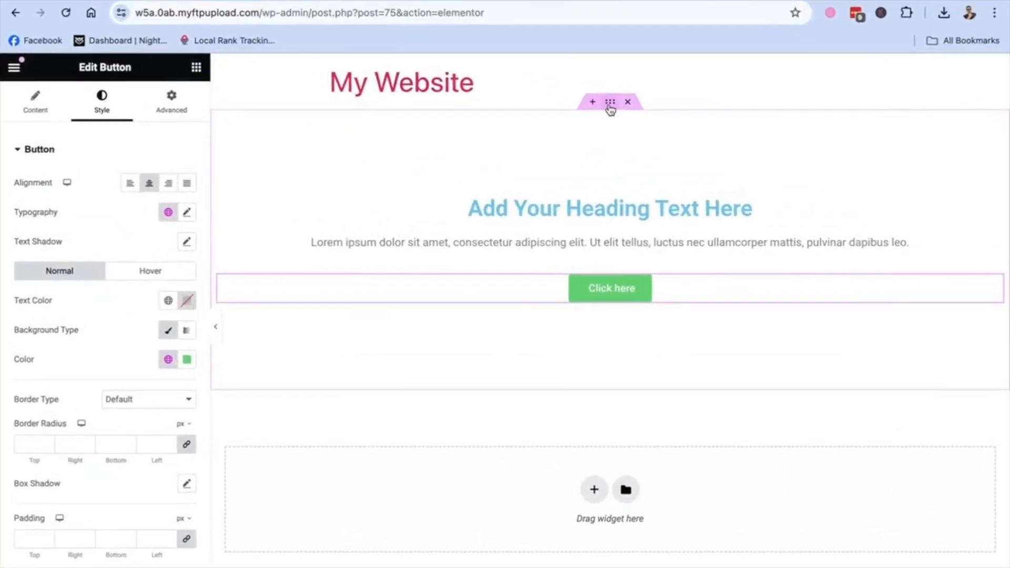
Give the section containing the heading, text and button a gradient background with the Secondary global color for both colors.
click(611, 103)
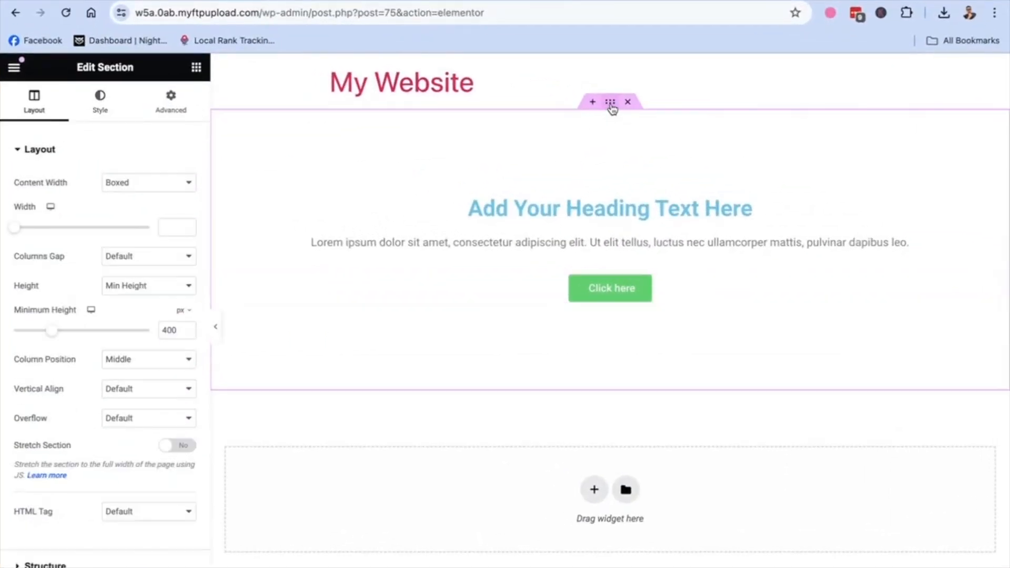
click(105, 114)
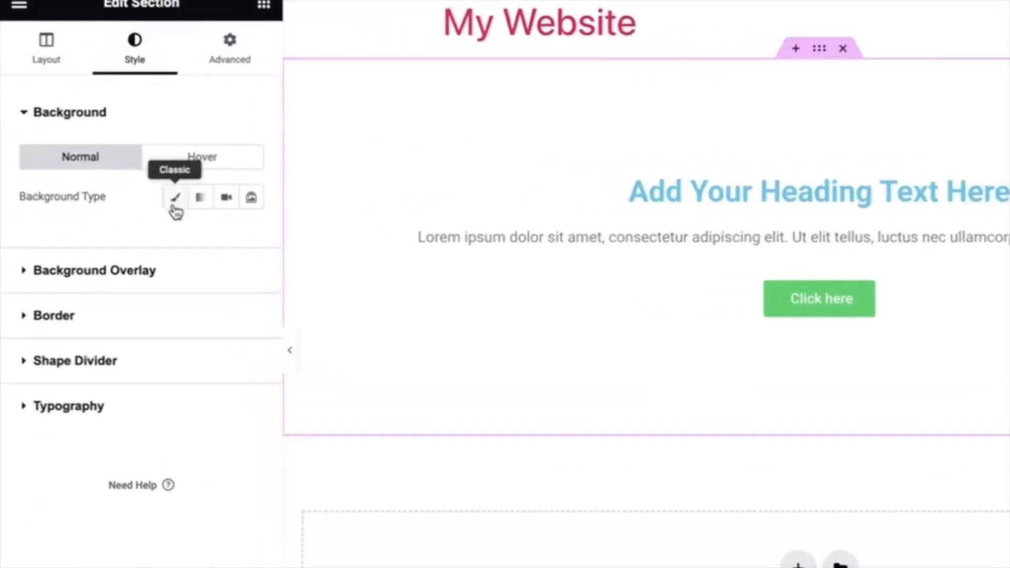
click(209, 196)
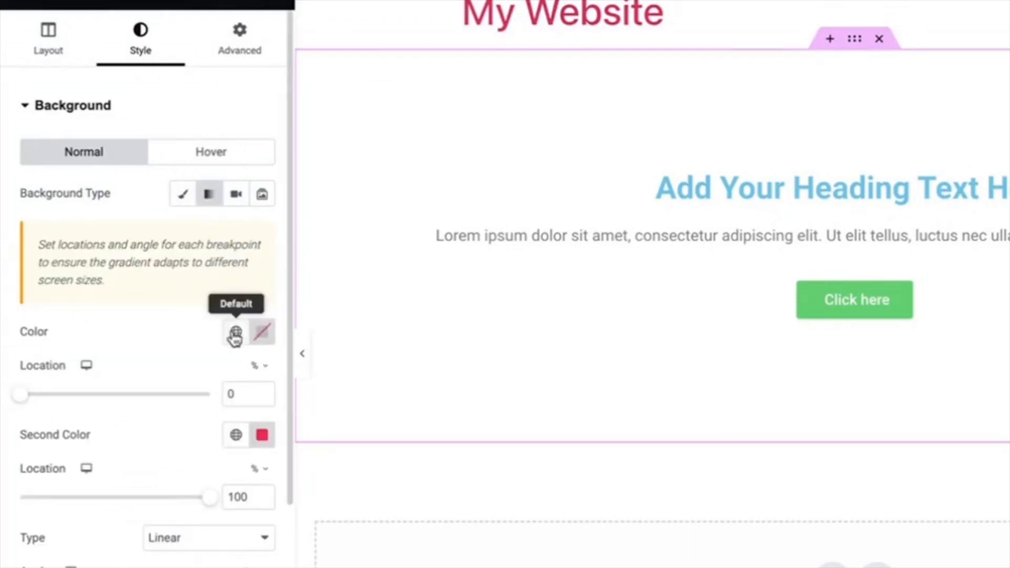
click(236, 335)
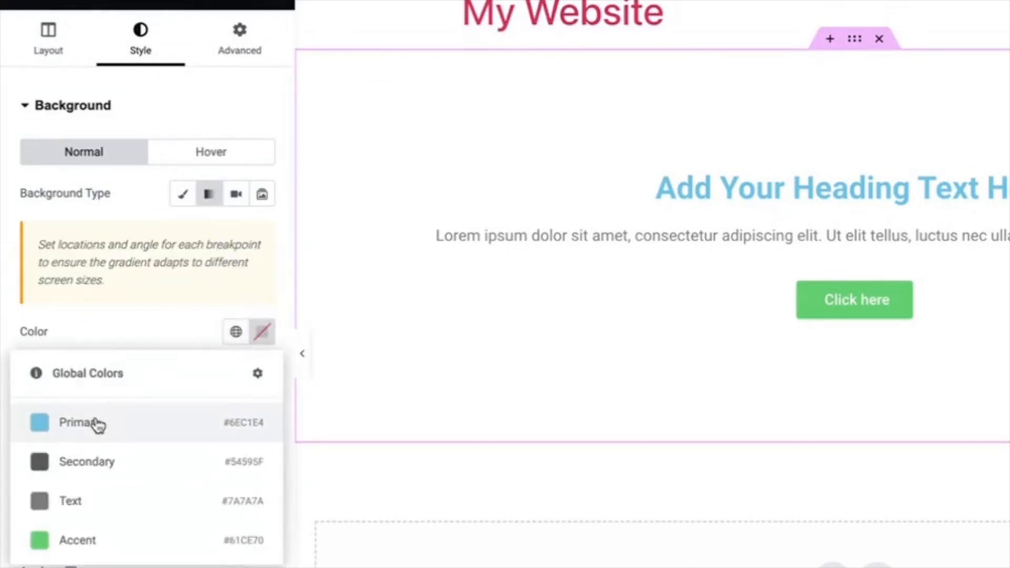
click(81, 468)
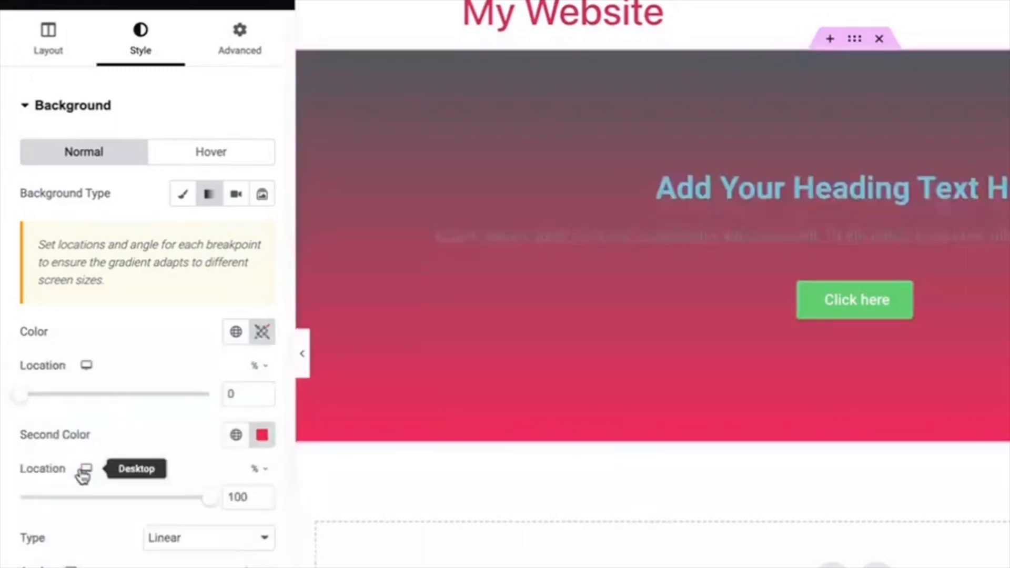
click(236, 437)
click(86, 562)
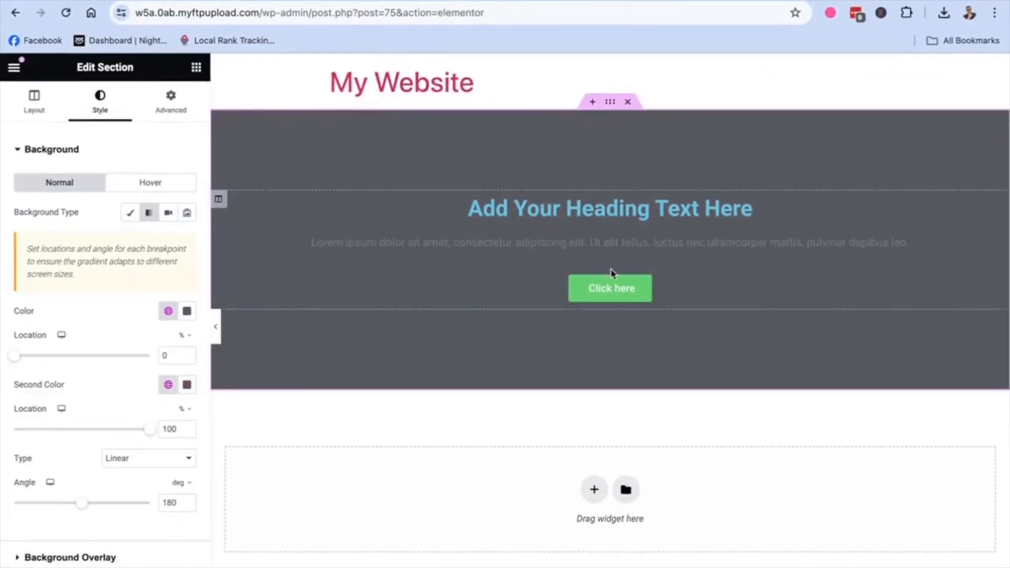
scroll(631, 158, down, 2)
scroll(632, 158, up, 1)
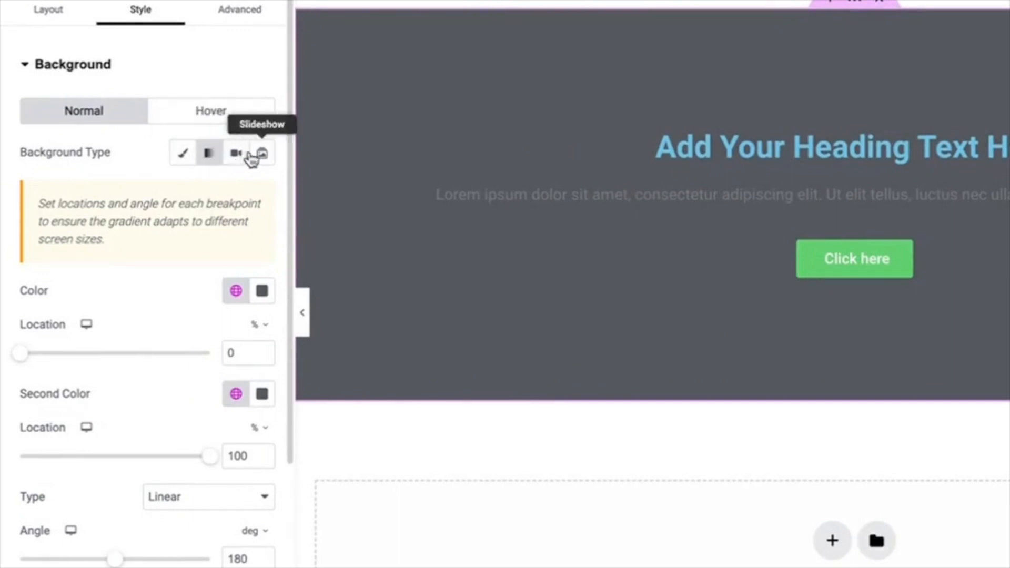
Switch the section to a Classic background and upload Banner-image-replacement-scaled.jpg.webp from the Desktop as its background image.
click(181, 157)
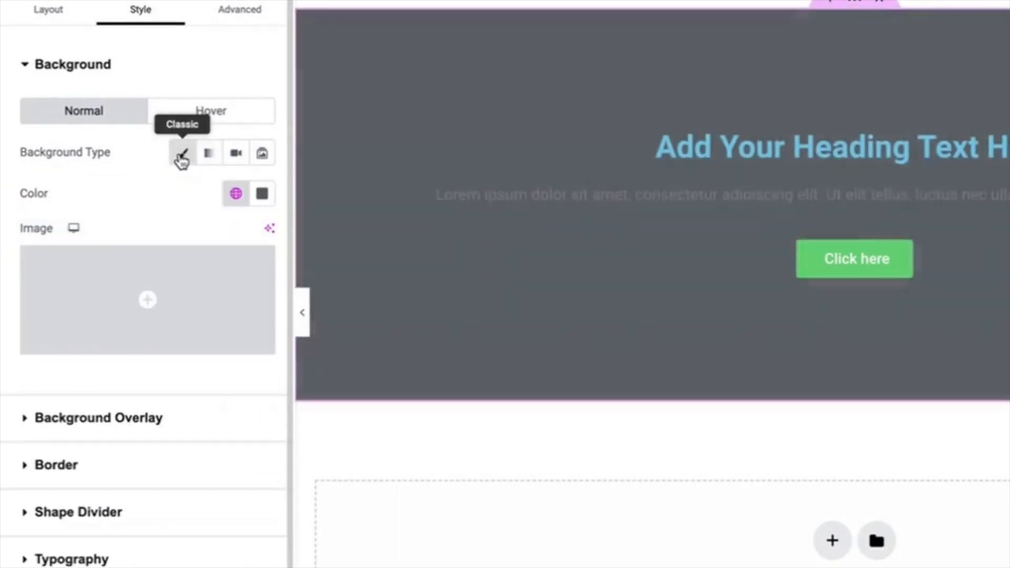
mouse_move(150, 301)
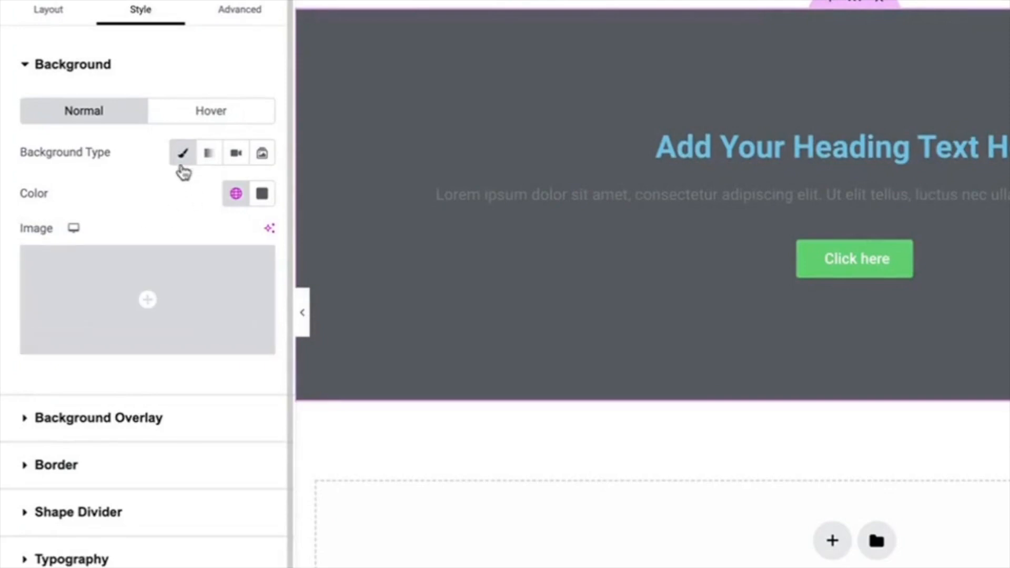
click(152, 304)
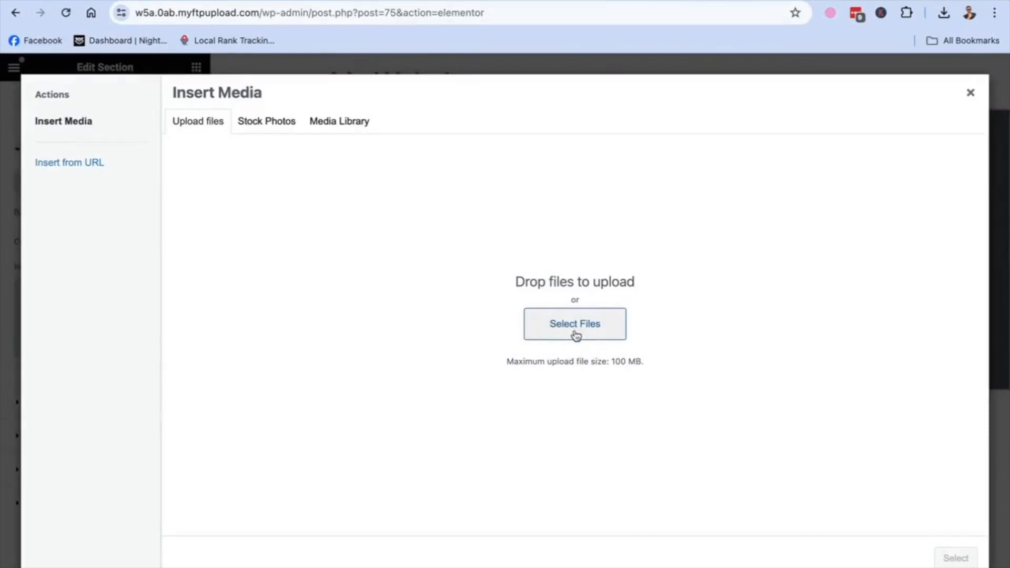
click(582, 336)
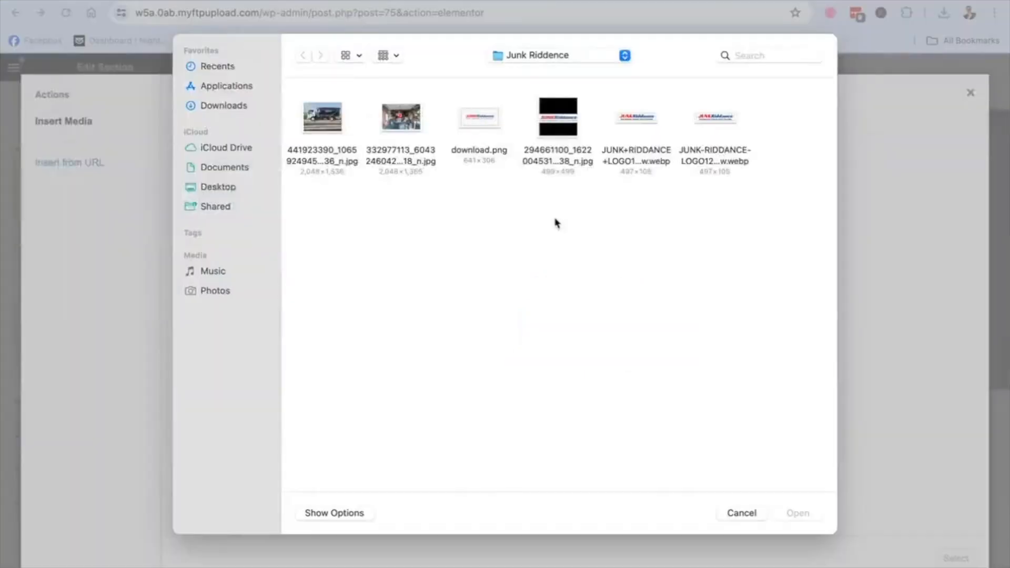
click(214, 189)
scroll(558, 181, down, 3)
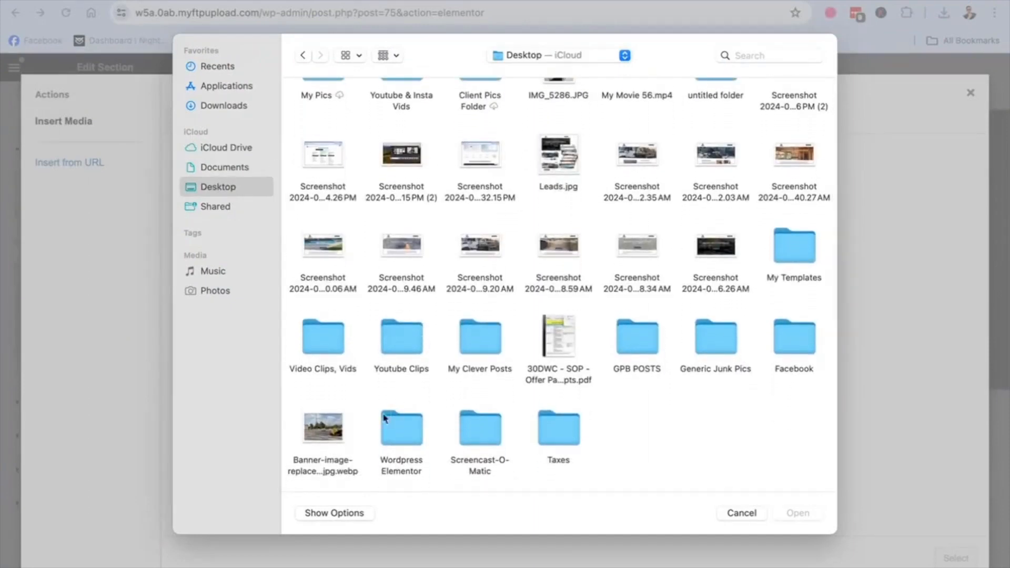
click(331, 435)
click(798, 514)
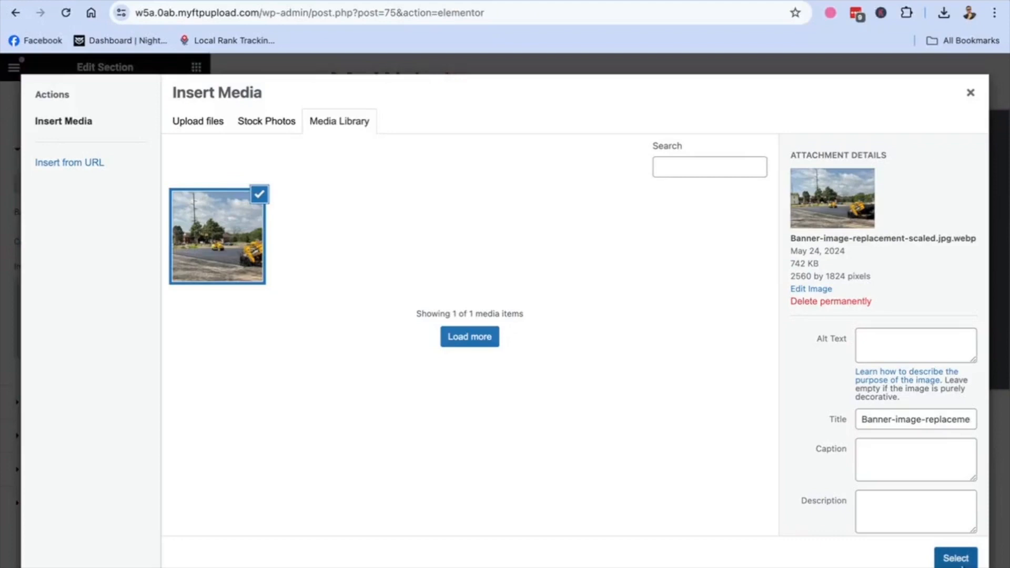
click(956, 559)
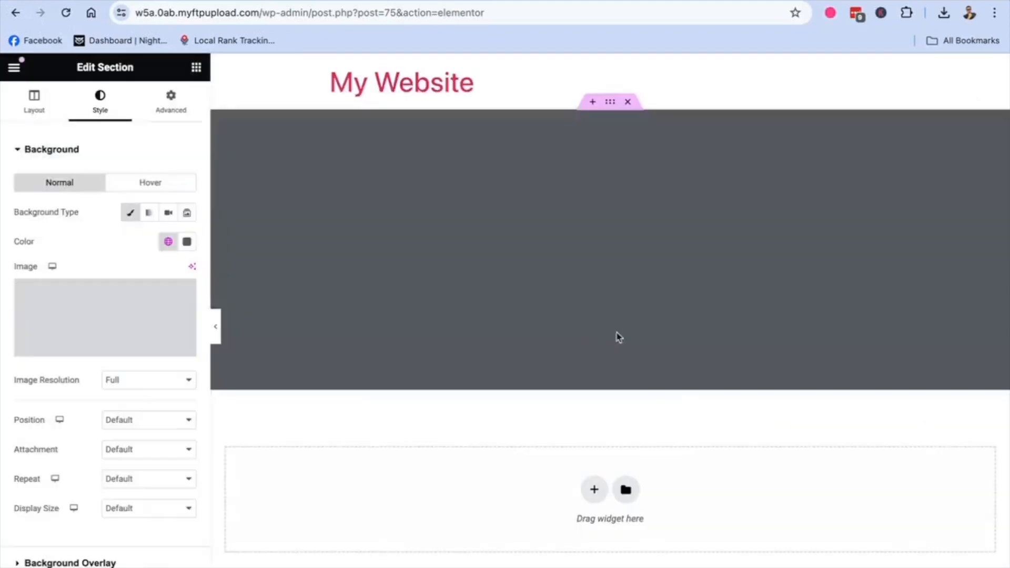
scroll(535, 307, down, 1)
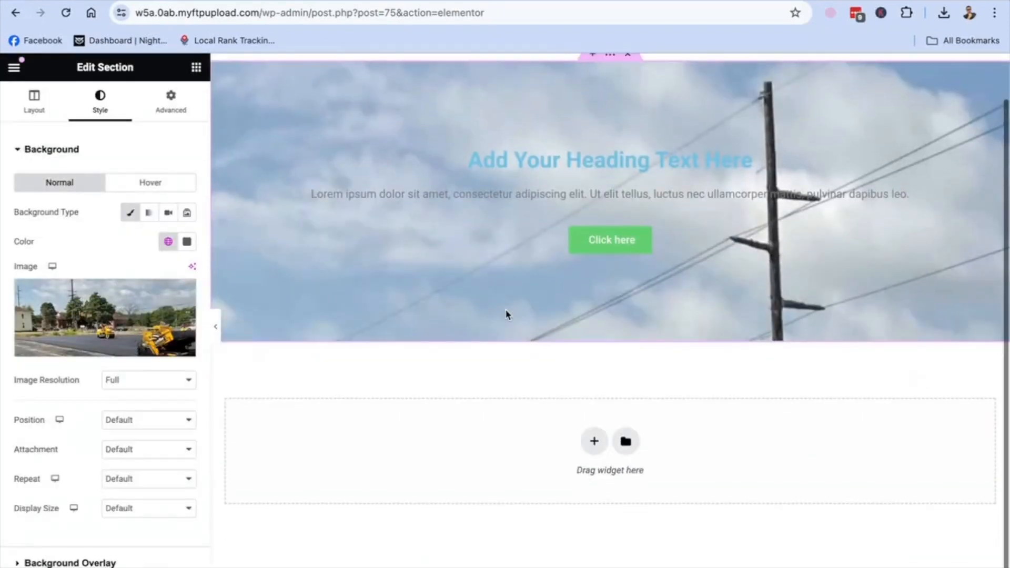
Set the background image's display size to Cover, and try the Center Center position before choosing Bottom Center.
scroll(65, 395, down, 3)
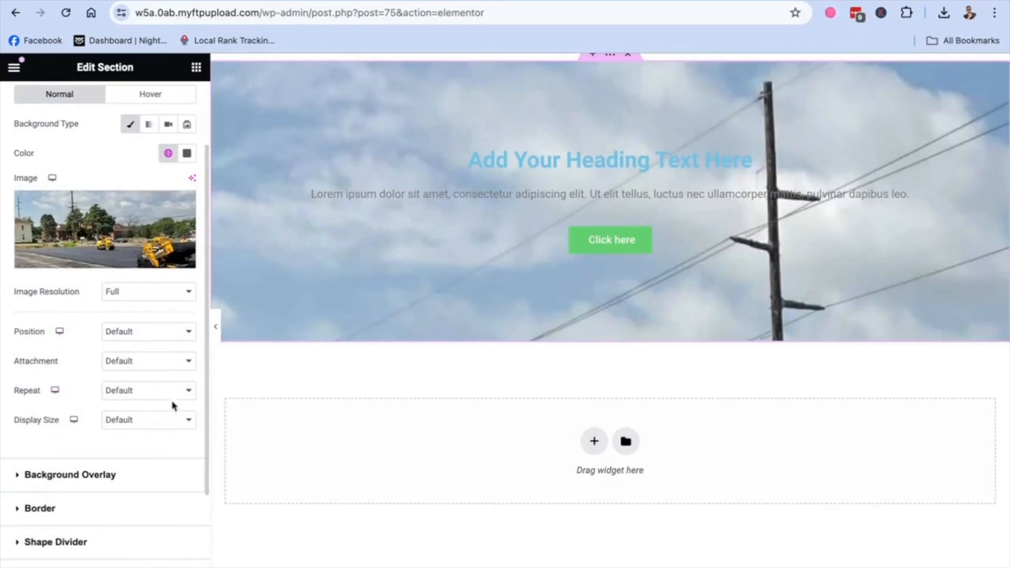
click(185, 425)
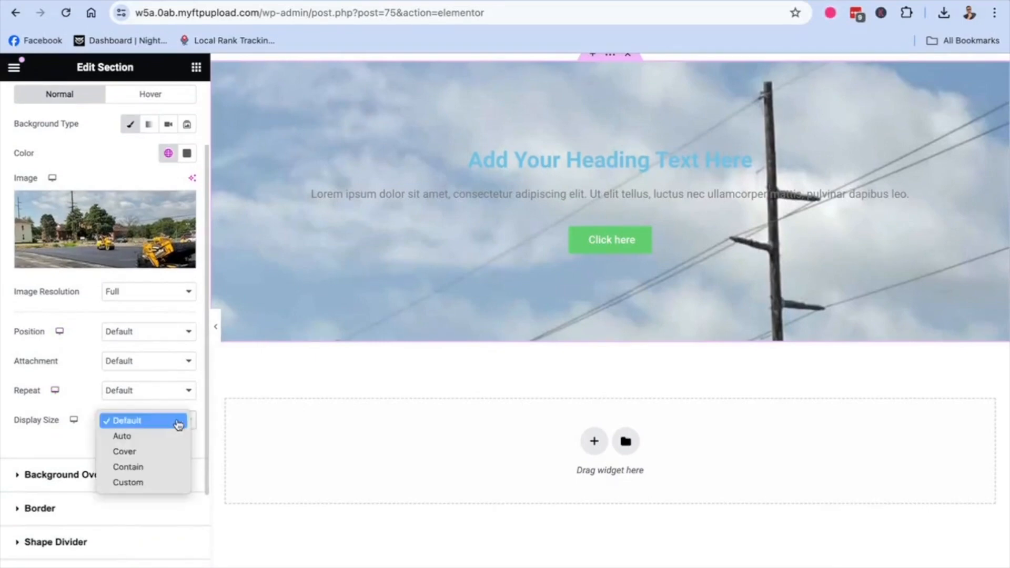
click(152, 457)
scroll(592, 158, up, 1)
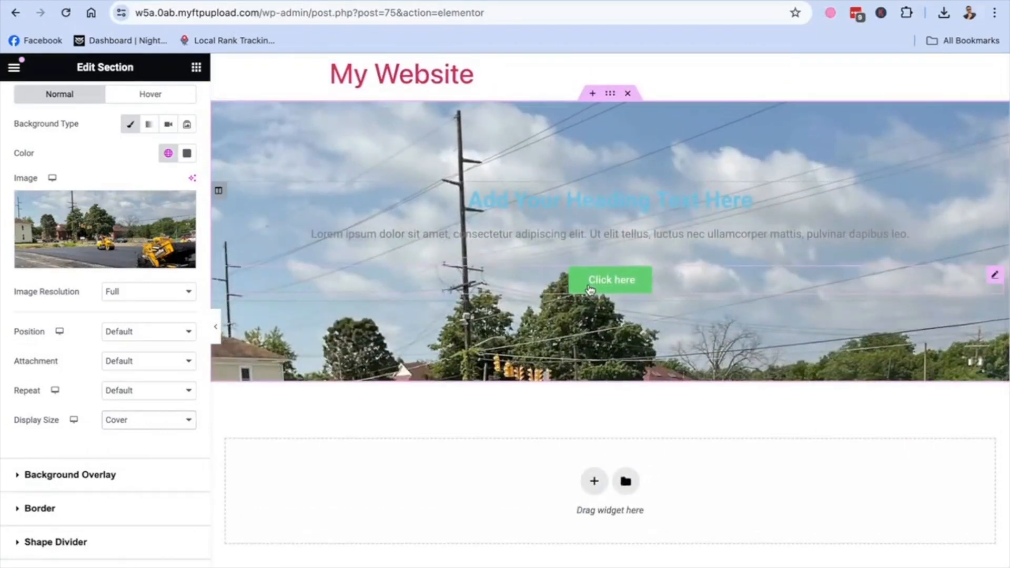
click(187, 339)
click(169, 349)
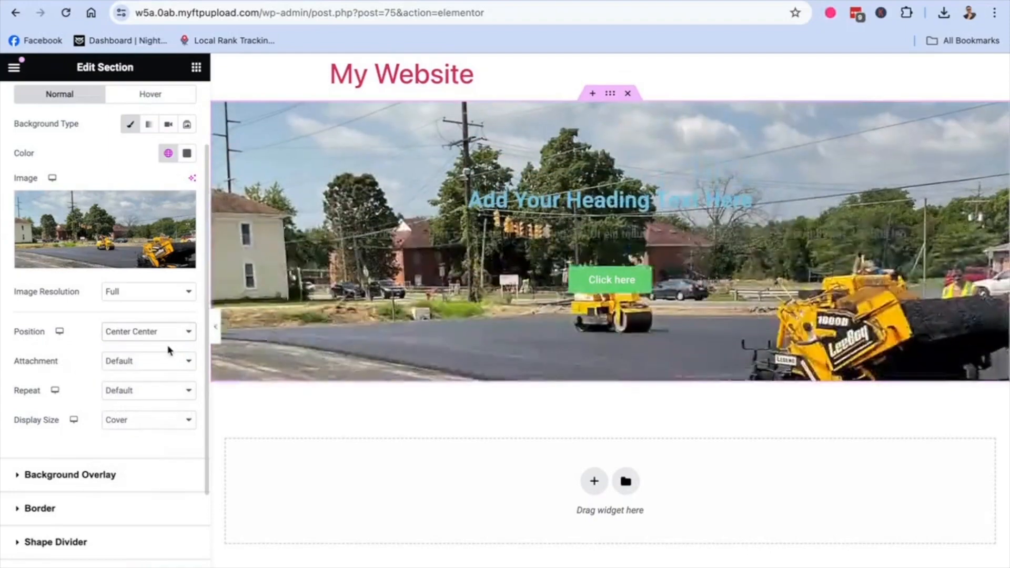
click(188, 336)
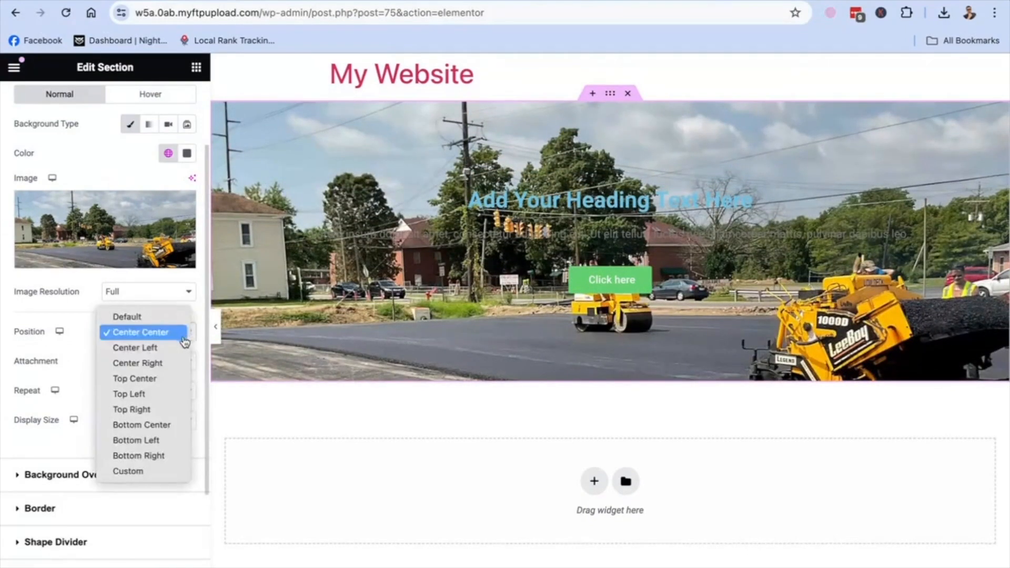
click(165, 424)
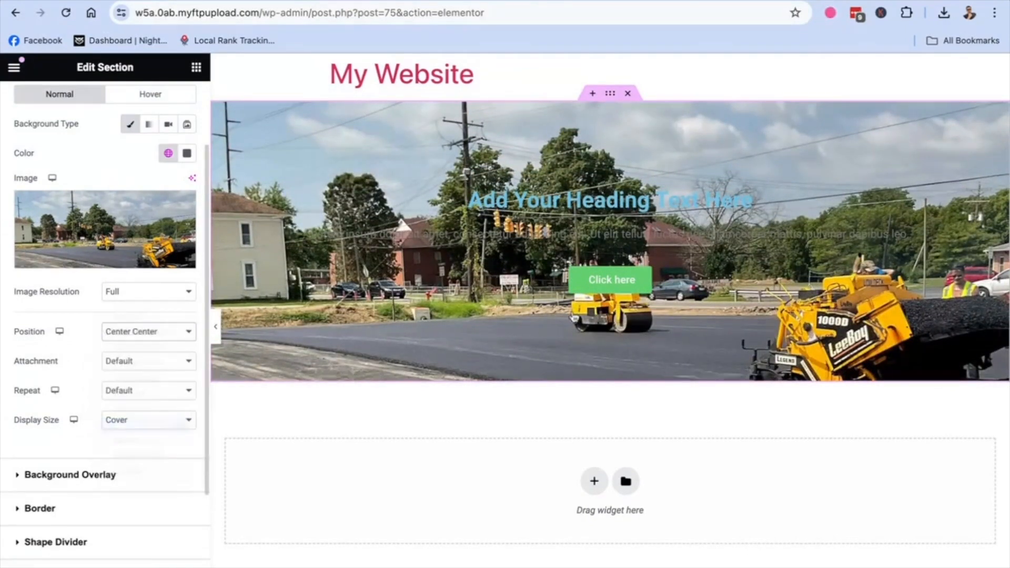
Increase the section's minimum height to 500 px in its layout settings.
scroll(664, 293, up, 1)
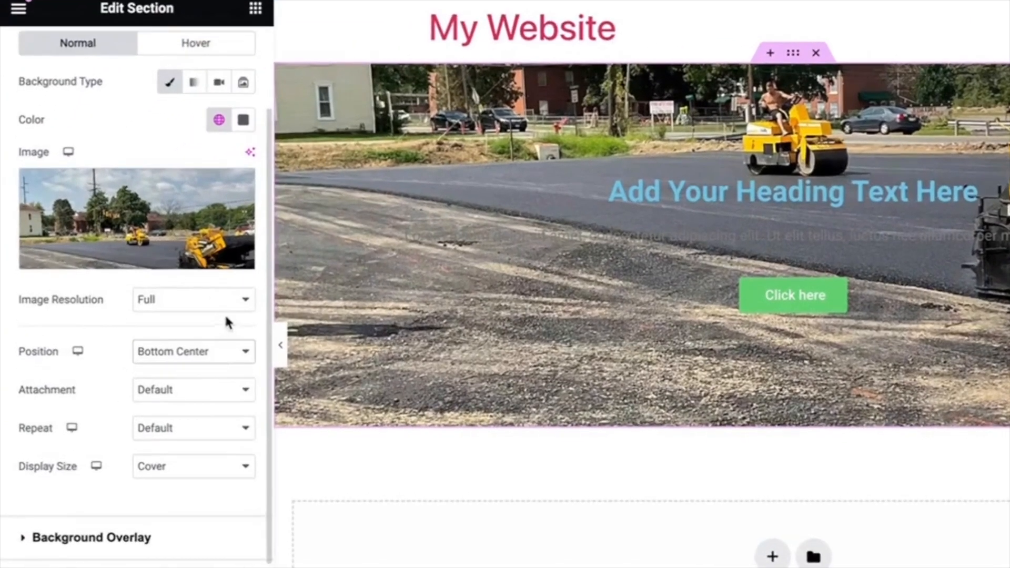
scroll(174, 309, up, 2)
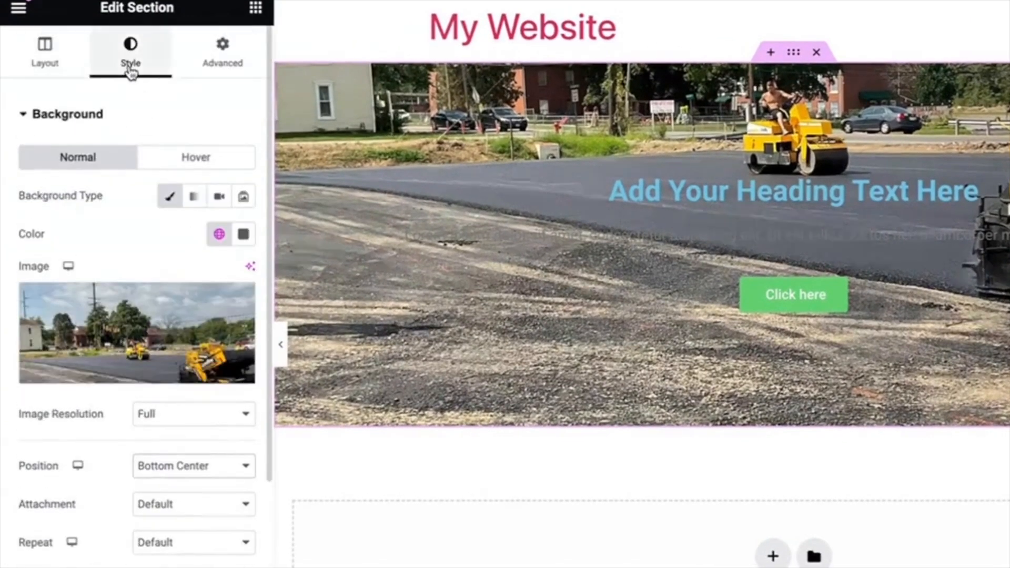
click(46, 64)
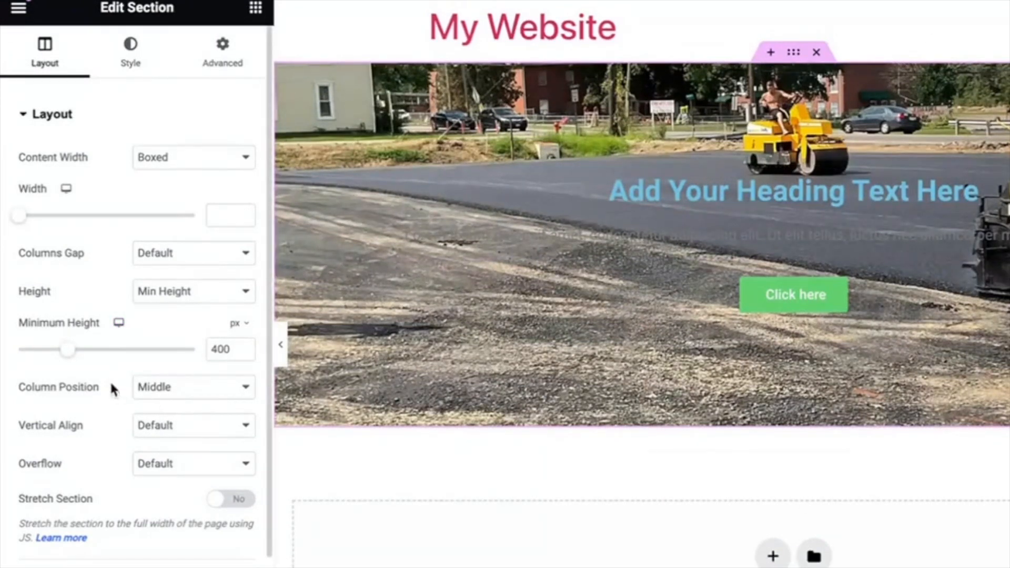
mouse_move(67, 361)
mouse_down()
mouse_move(106, 358)
mouse_move(80, 360)
mouse_up()
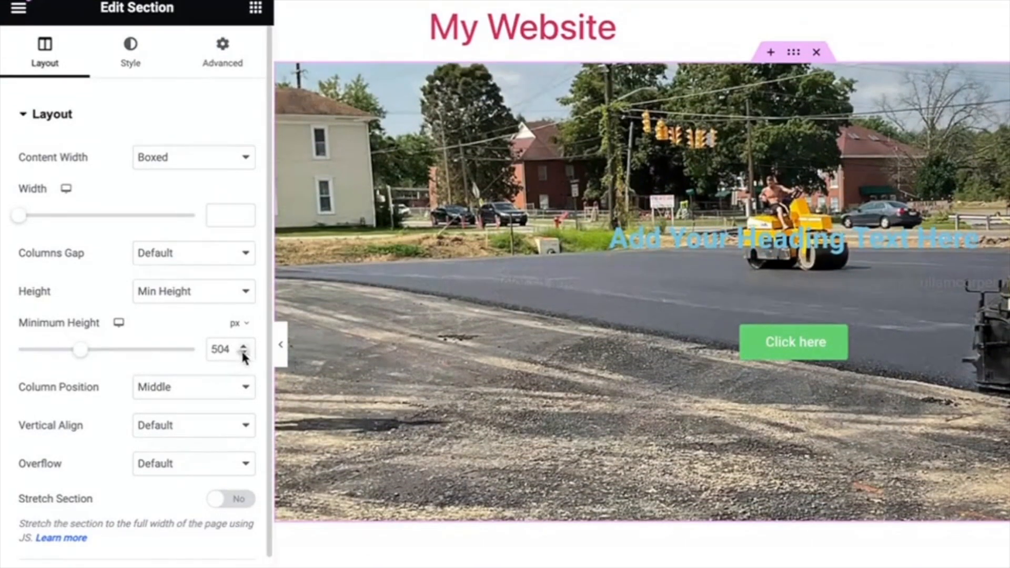
click(244, 353)
click(243, 353)
click(244, 353)
click(243, 354)
scroll(863, 338, down, 2)
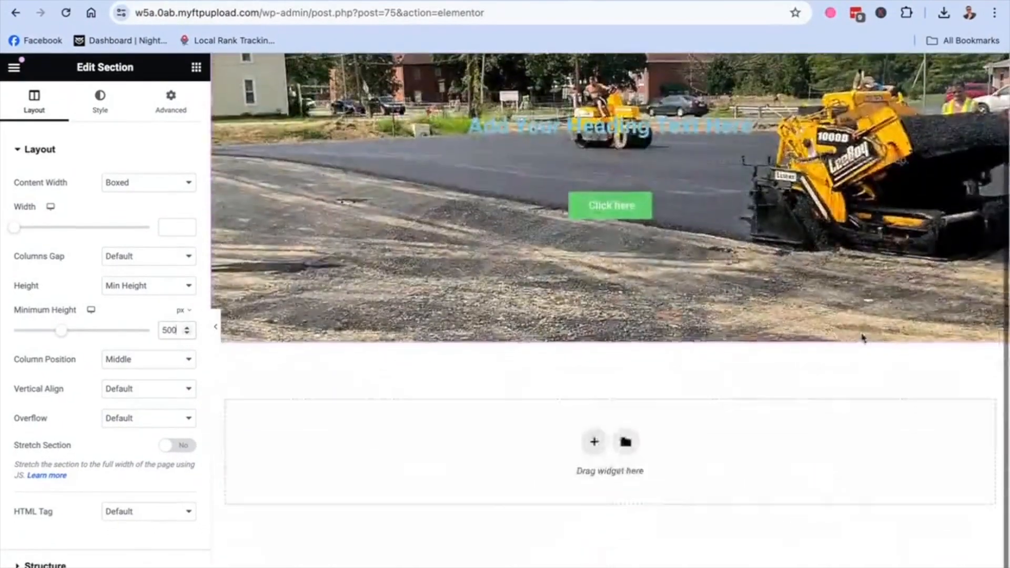
scroll(863, 338, up, 1)
Set the text color of the section's heading to #FFFFFF.
click(631, 184)
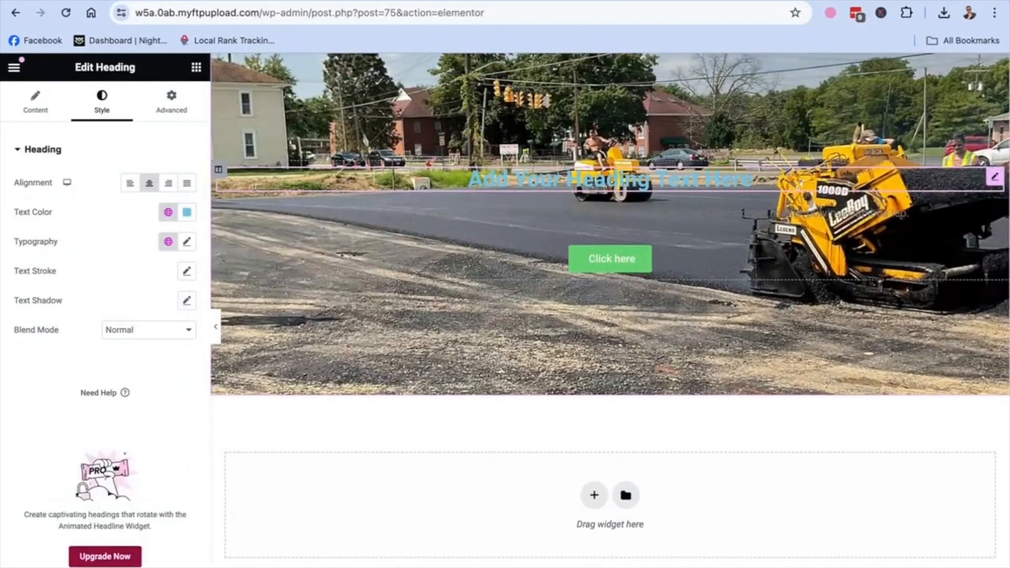
click(187, 213)
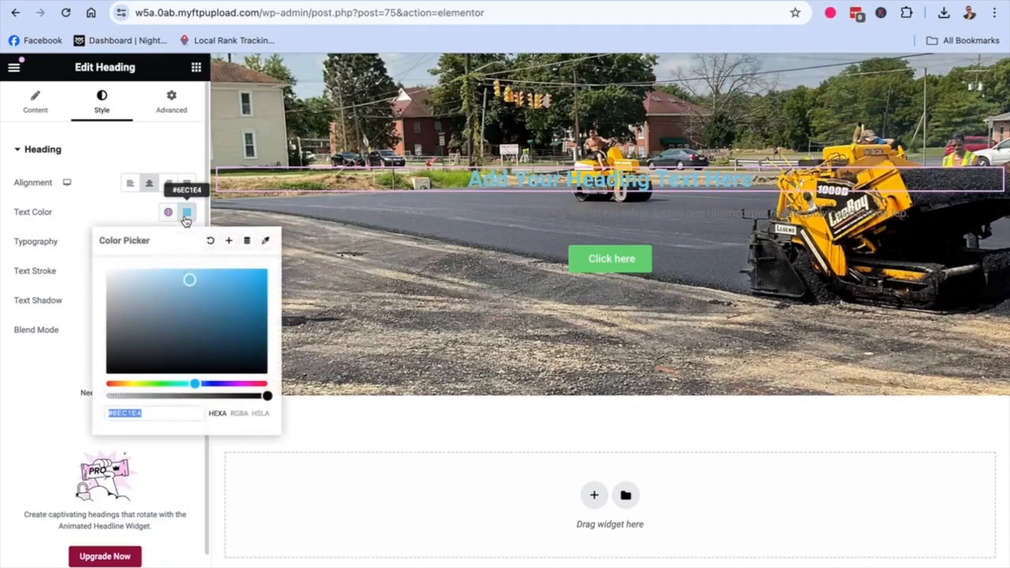
text(#FFFFFF)
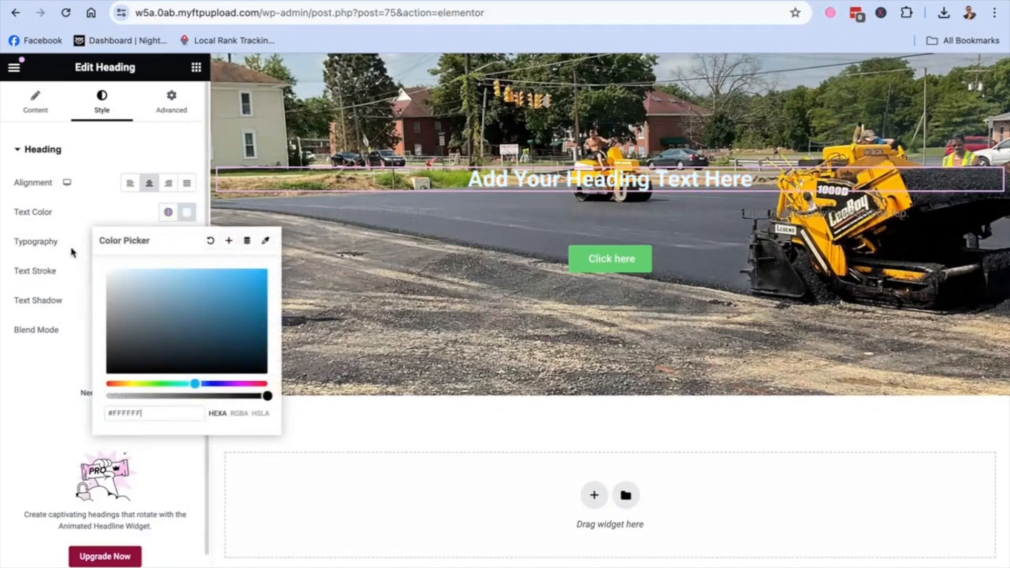
Set the banner heading's font size to 62 px in its typography settings.
click(79, 197)
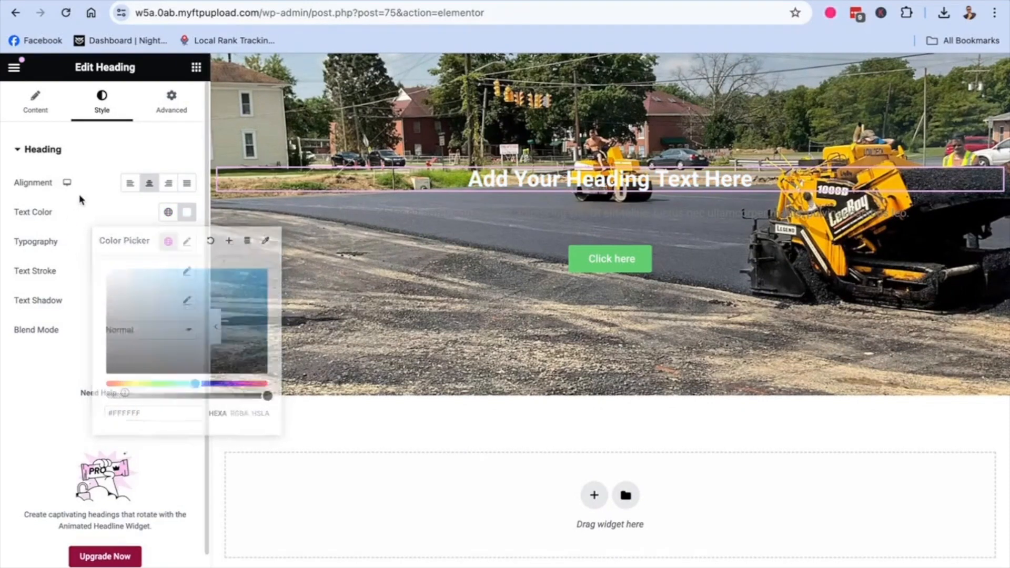
click(187, 243)
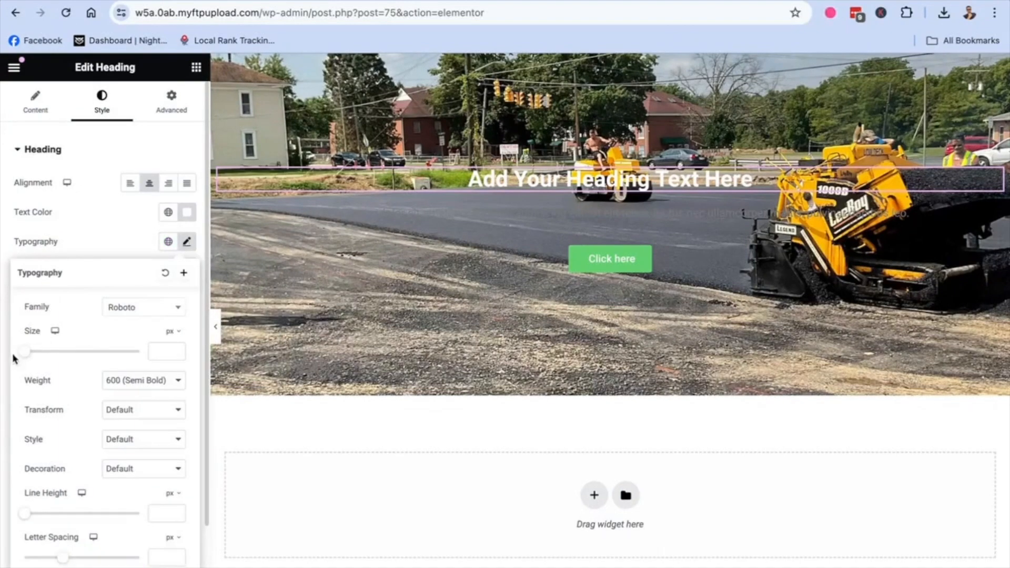
drag(25, 357, 60, 358)
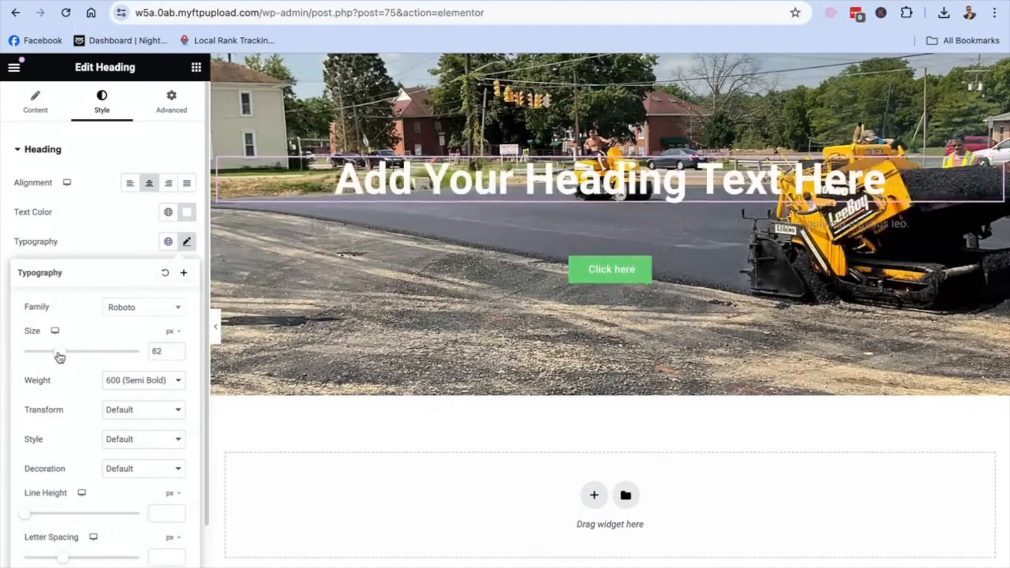
Set the banner paragraph's text color to #FFFFFF and its font size to 28 px.
click(488, 222)
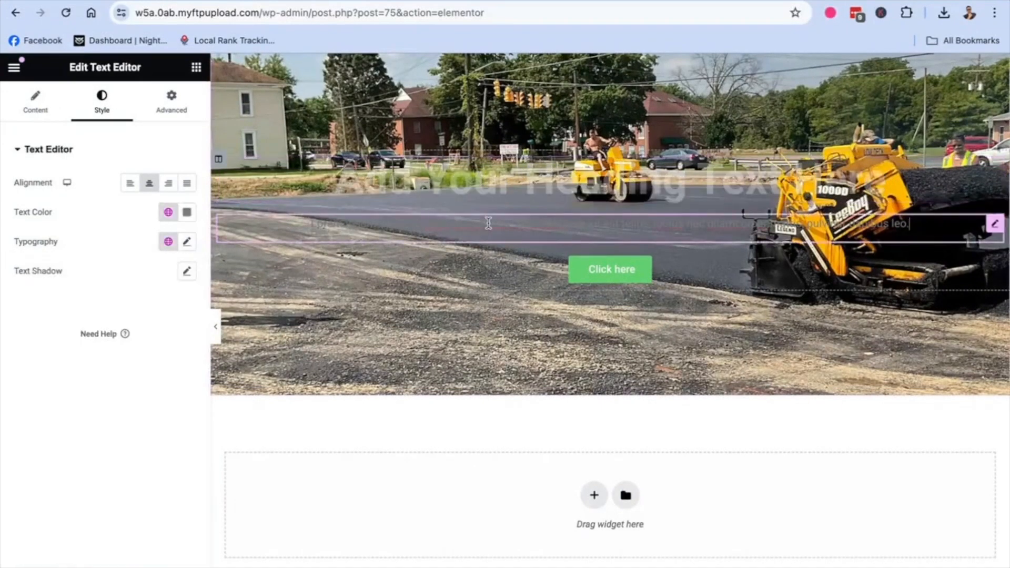
click(168, 212)
click(186, 219)
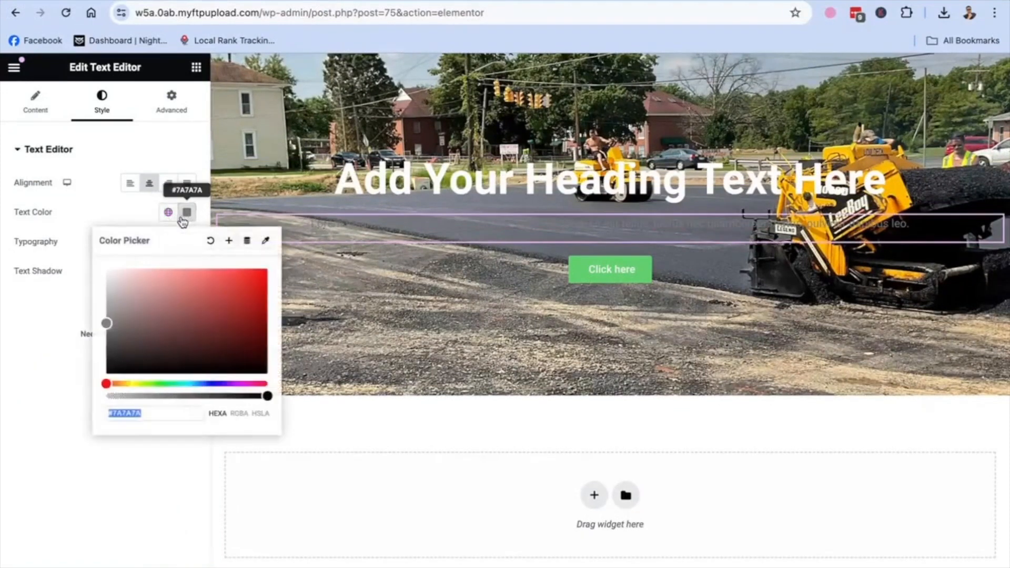
text(#FFFFFF)
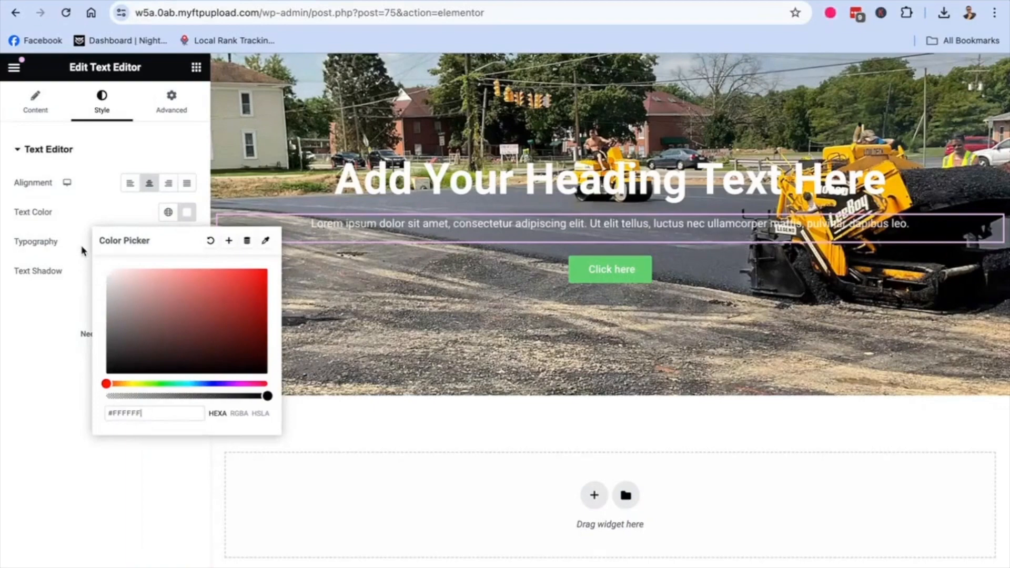
click(90, 209)
click(187, 243)
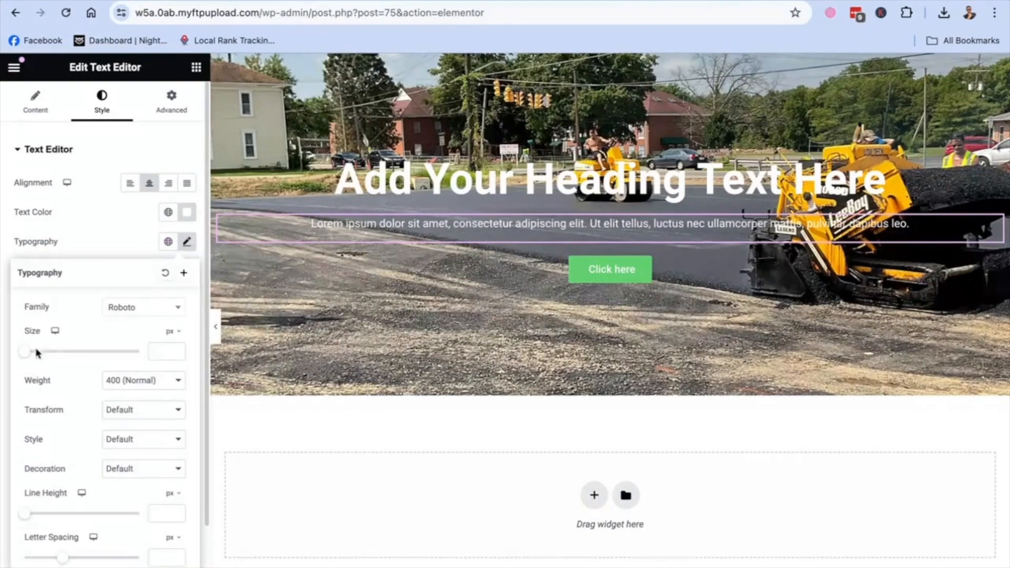
drag(29, 356, 44, 356)
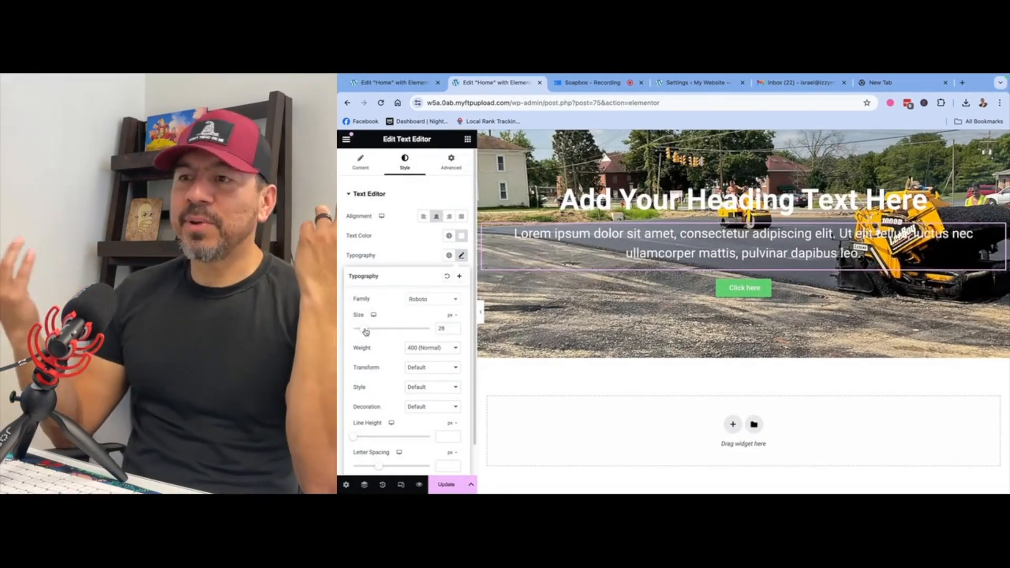
Add a new single-column section below the banner.
scroll(678, 180, up, 1)
scroll(678, 180, down, 2)
scroll(708, 216, down, 1)
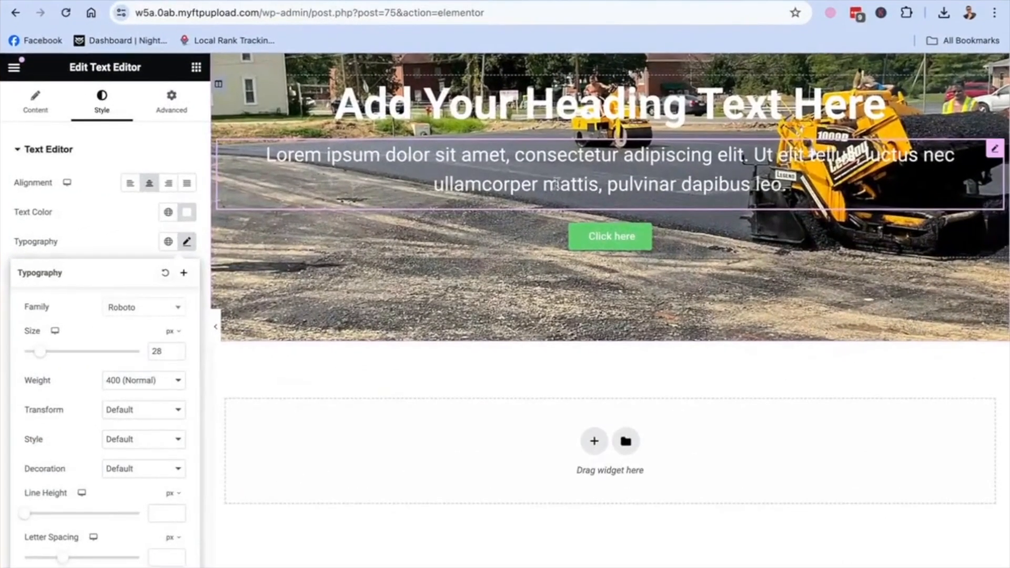
click(593, 443)
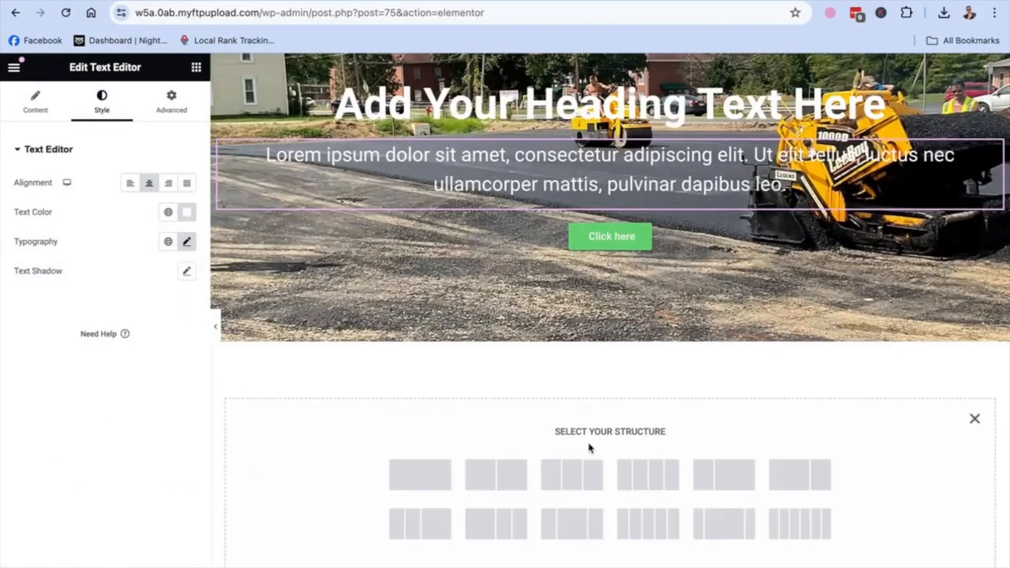
click(441, 475)
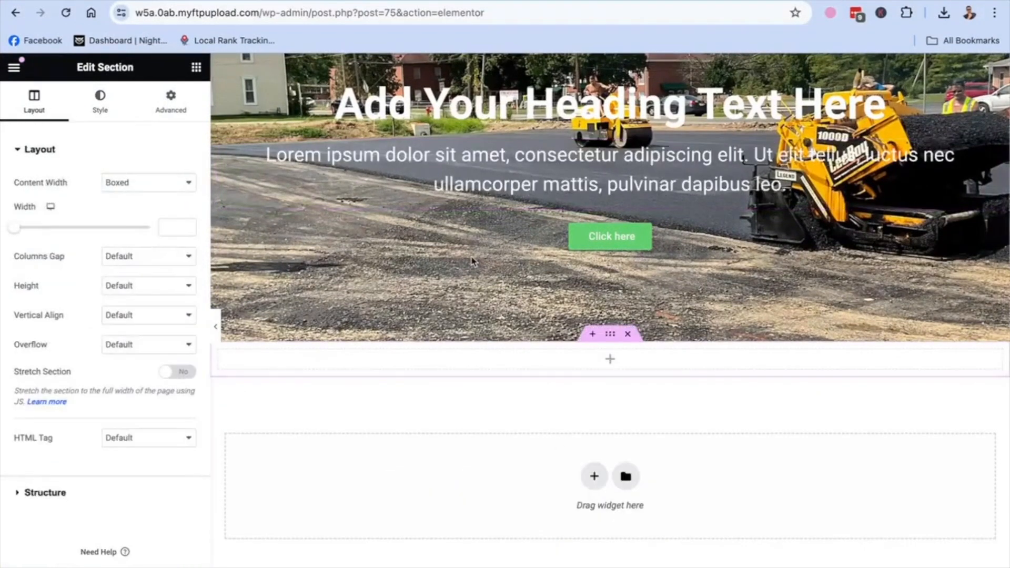
Place a Heading widget in the new section and center its text.
click(95, 113)
click(196, 70)
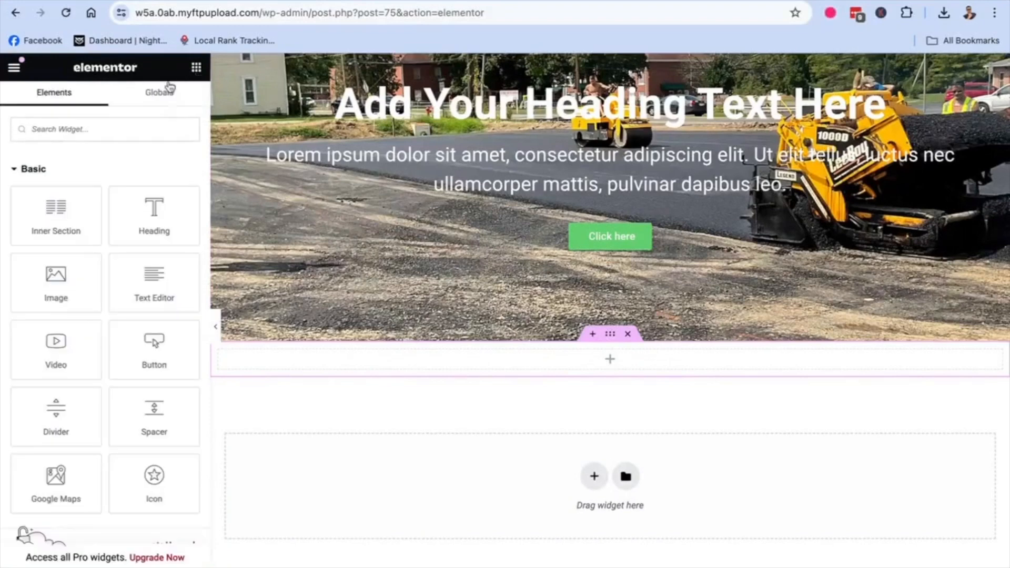
drag(148, 213, 605, 360)
click(102, 102)
click(152, 184)
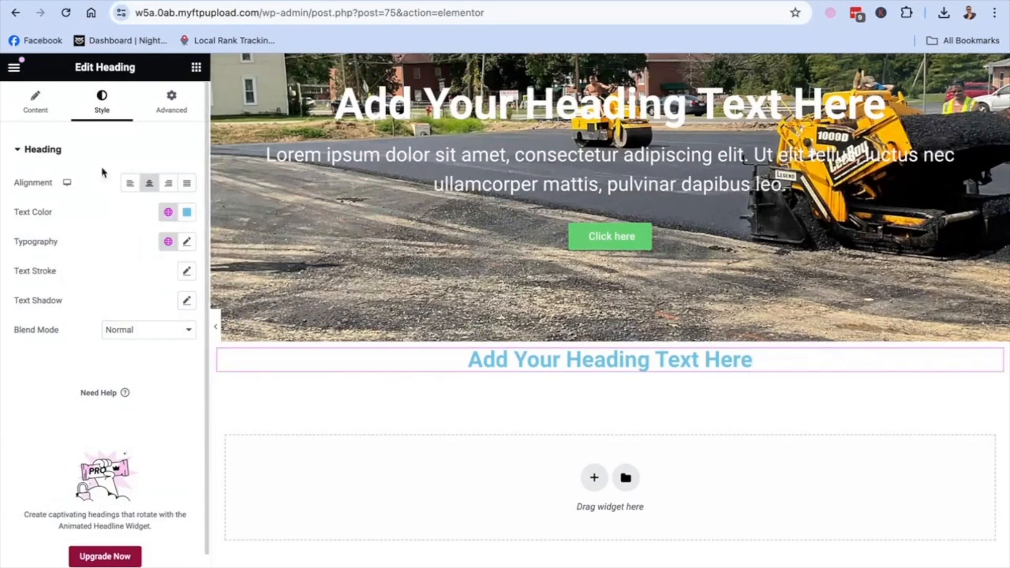
Choose H2 as the HTML tag of the heading below the banner.
click(36, 103)
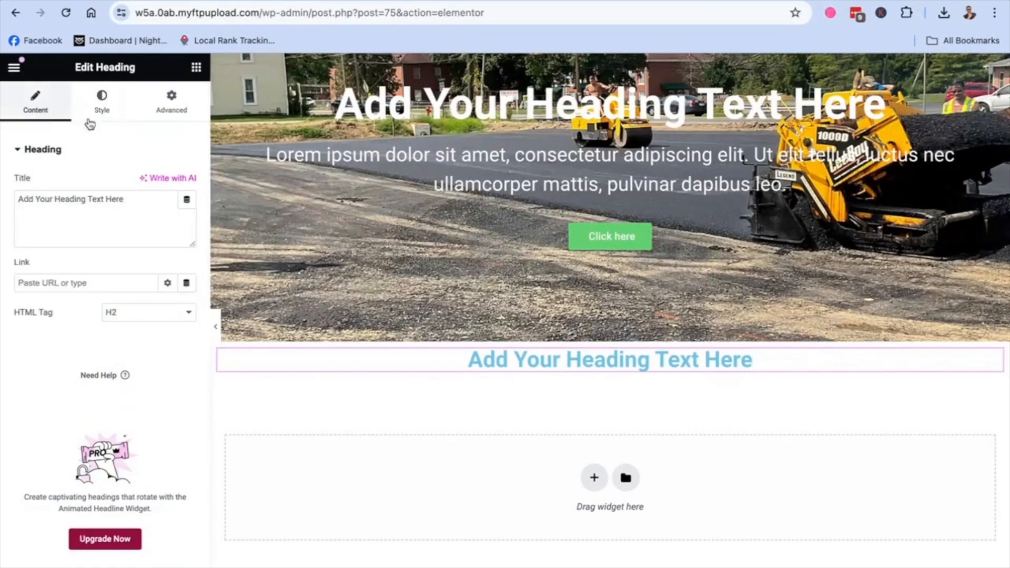
click(150, 321)
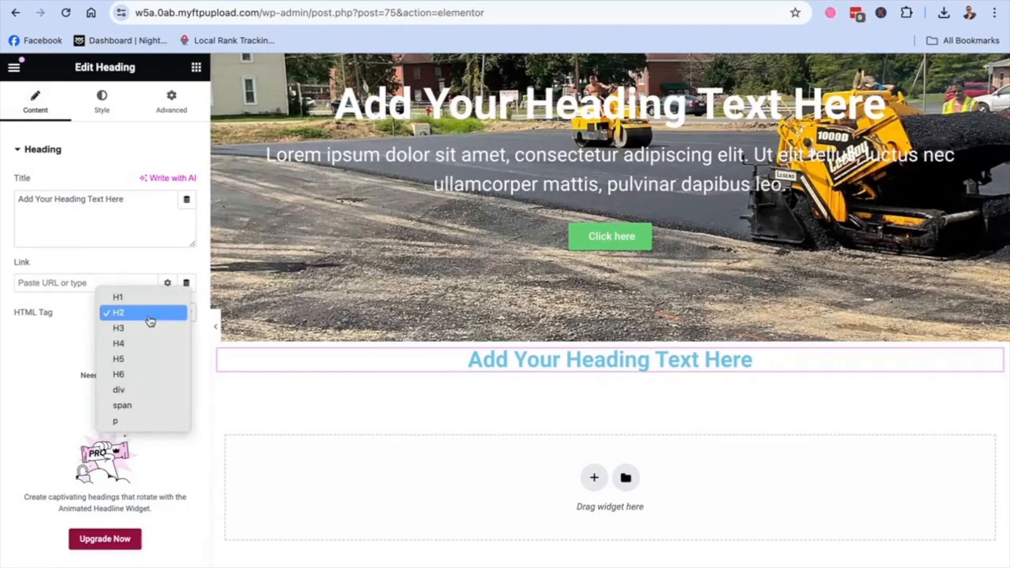
click(150, 318)
Change the banner heading's HTML tag to H1.
scroll(597, 347, up, 2)
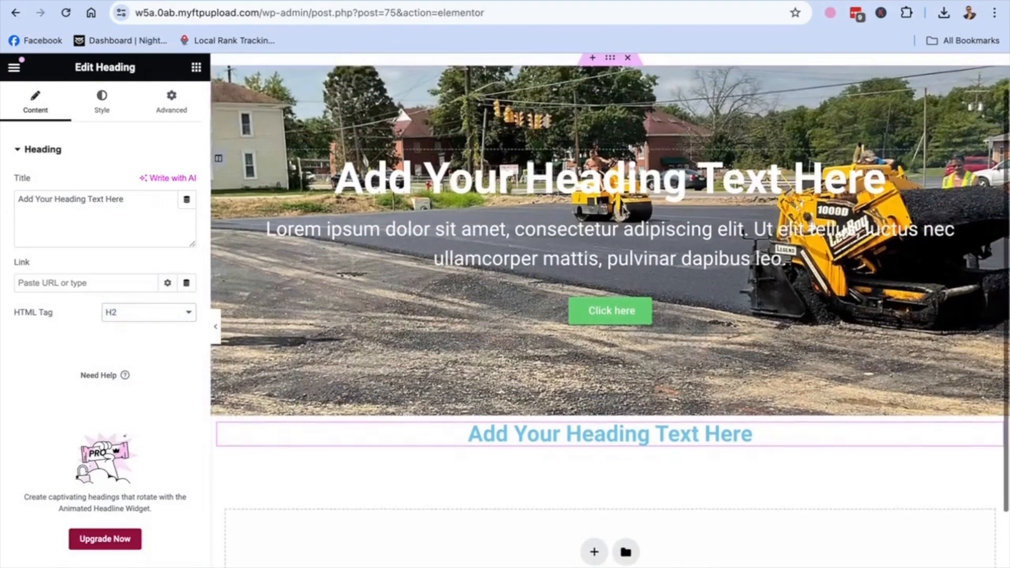
click(634, 187)
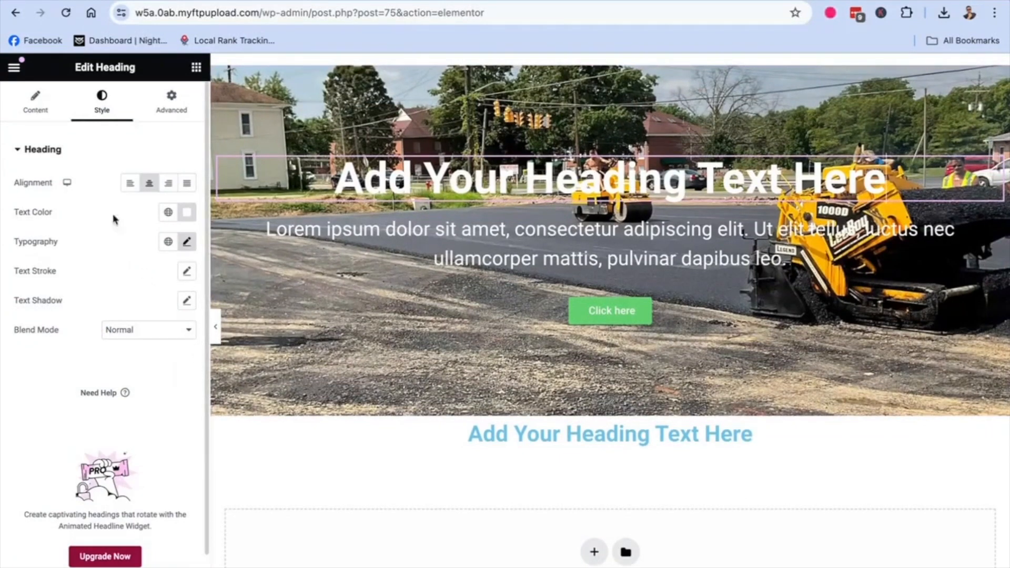
click(51, 108)
click(182, 317)
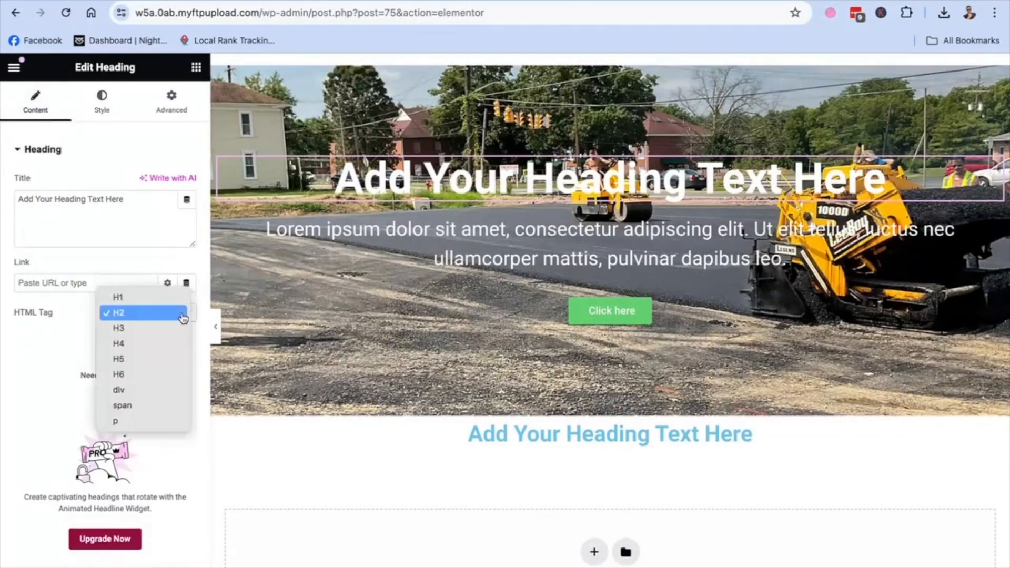
click(145, 306)
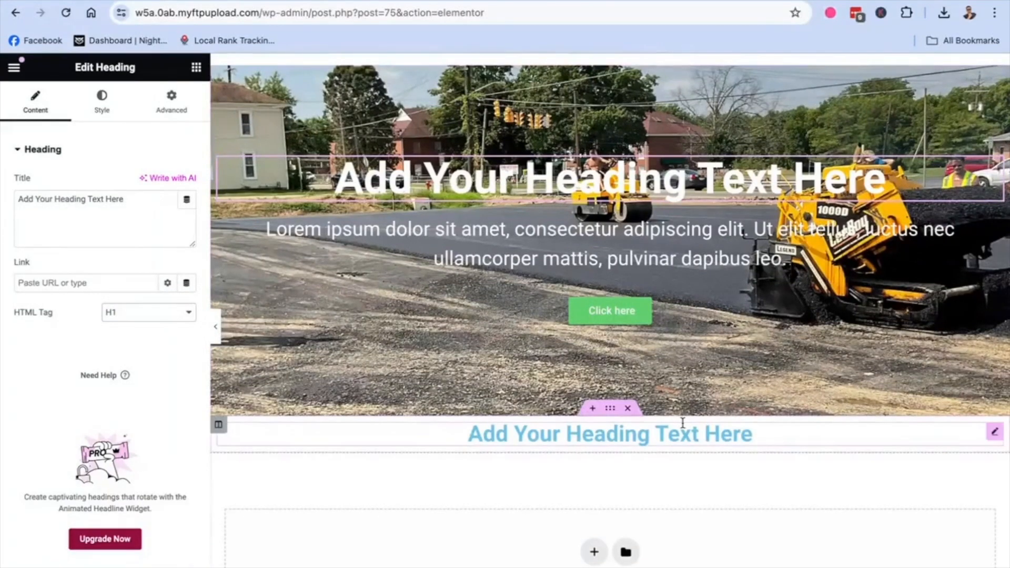
Insert a Spacer widget above the heading in the section below the banner.
scroll(679, 424, down, 1)
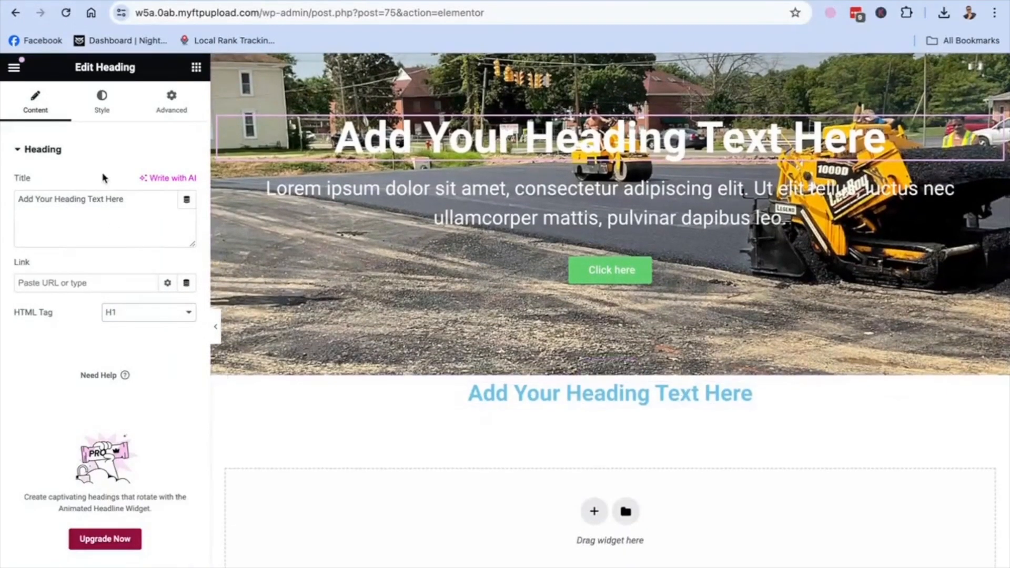
click(196, 68)
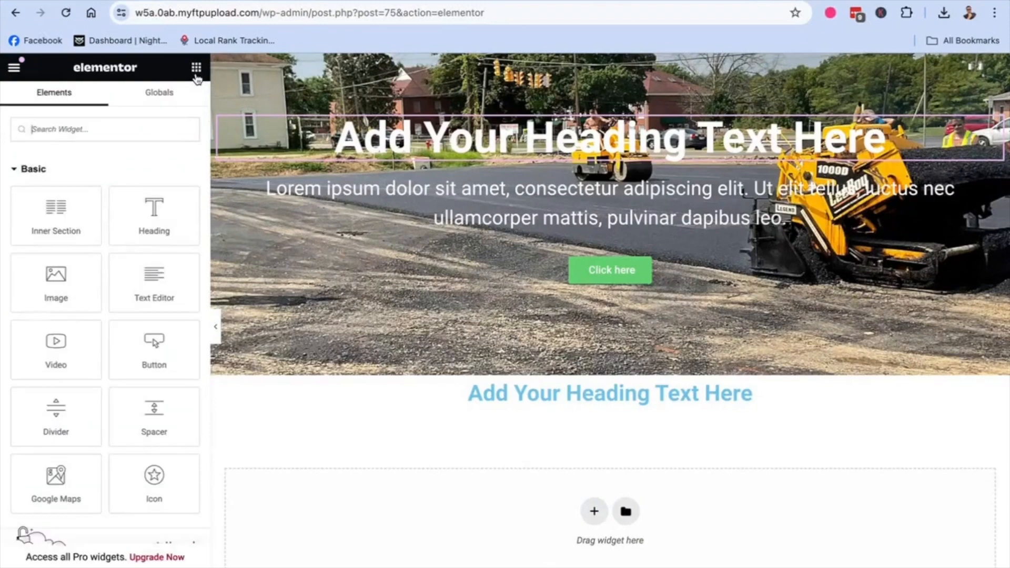
drag(133, 420, 485, 403)
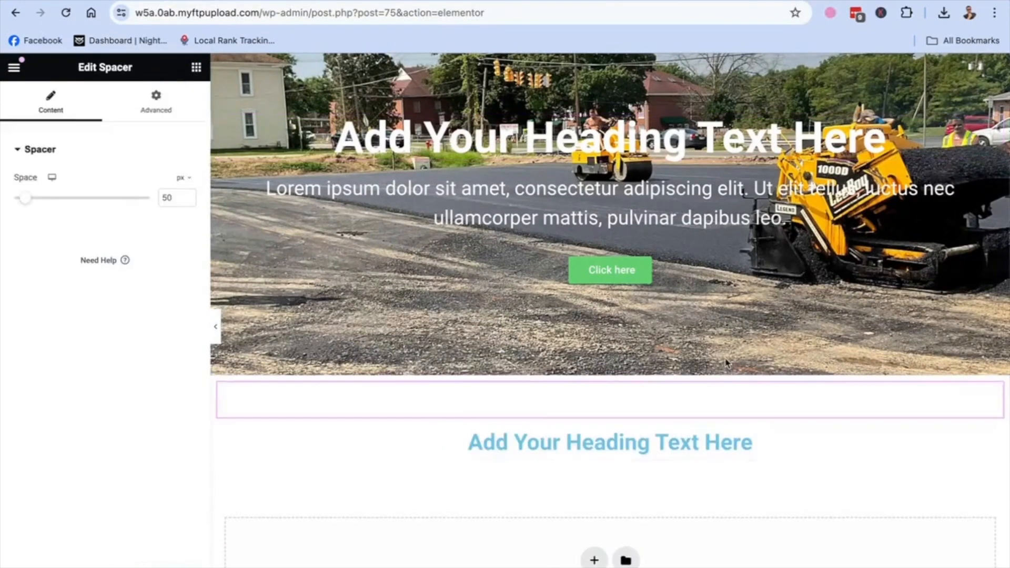
Insert a two-column Inner Section directly beneath the second section's heading.
scroll(728, 361, down, 2)
scroll(729, 359, down, 1)
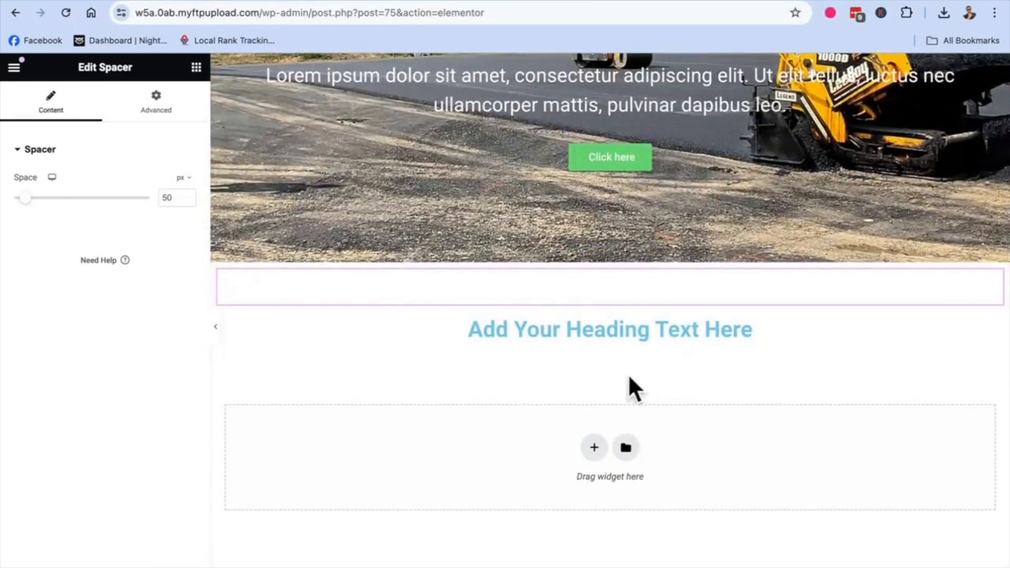
click(197, 68)
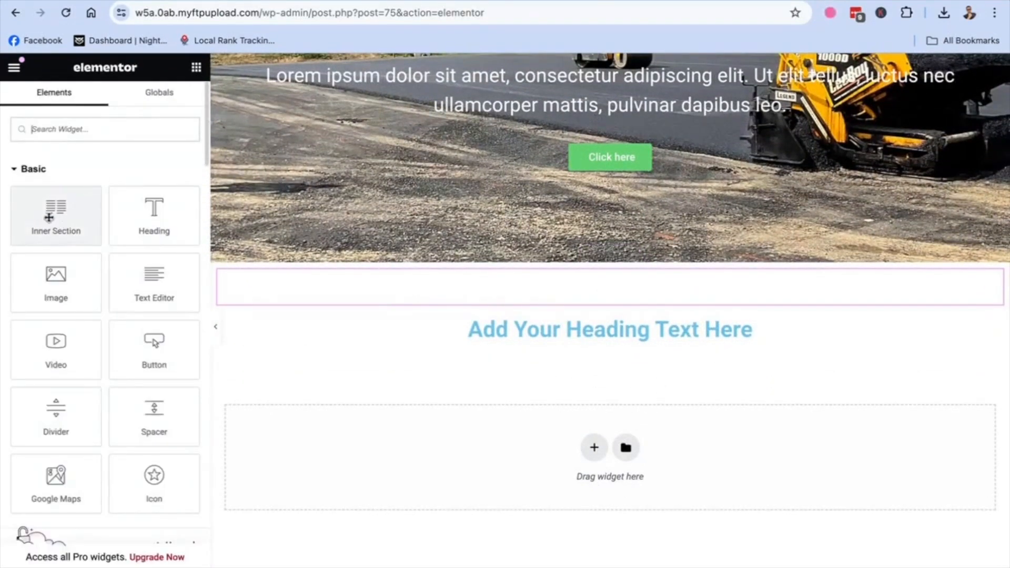
drag(48, 218, 584, 343)
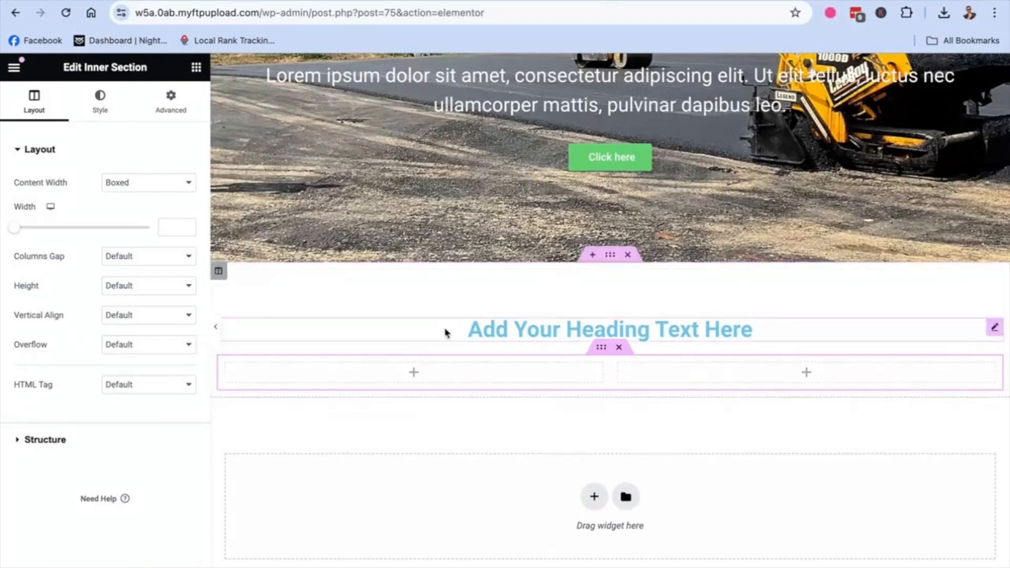
Find the Icon List widget among the General widgets and place it in the inner section's left column.
click(198, 75)
scroll(140, 234, down, 5)
scroll(140, 235, up, 4)
scroll(140, 235, down, 5)
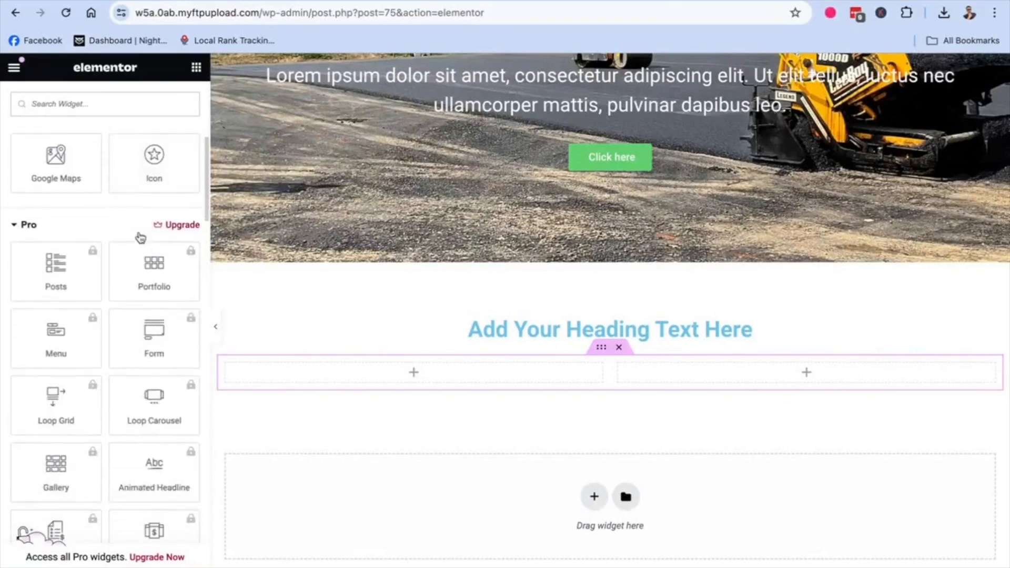
scroll(91, 314, down, 6)
scroll(92, 314, down, 6)
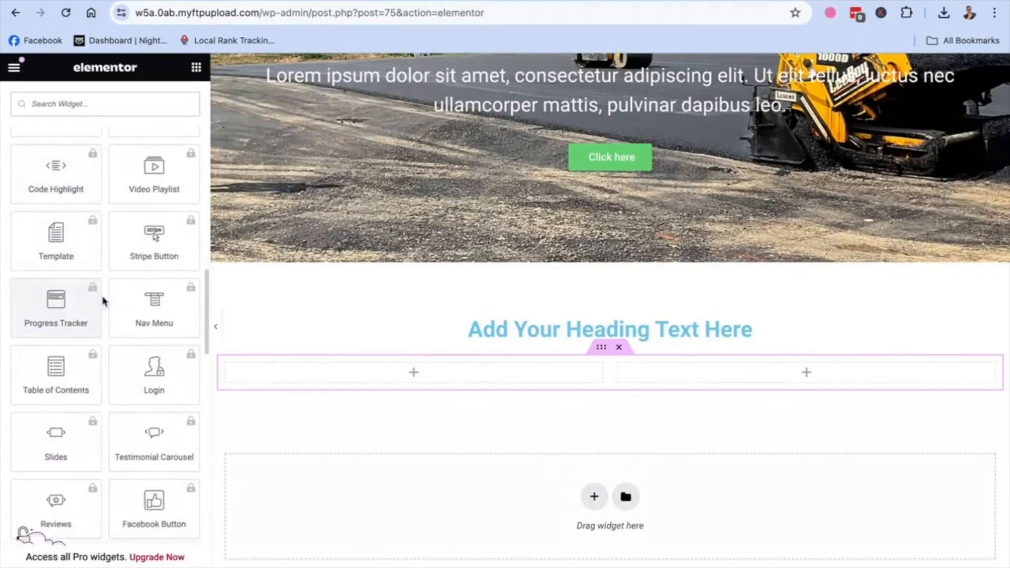
scroll(103, 299, down, 7)
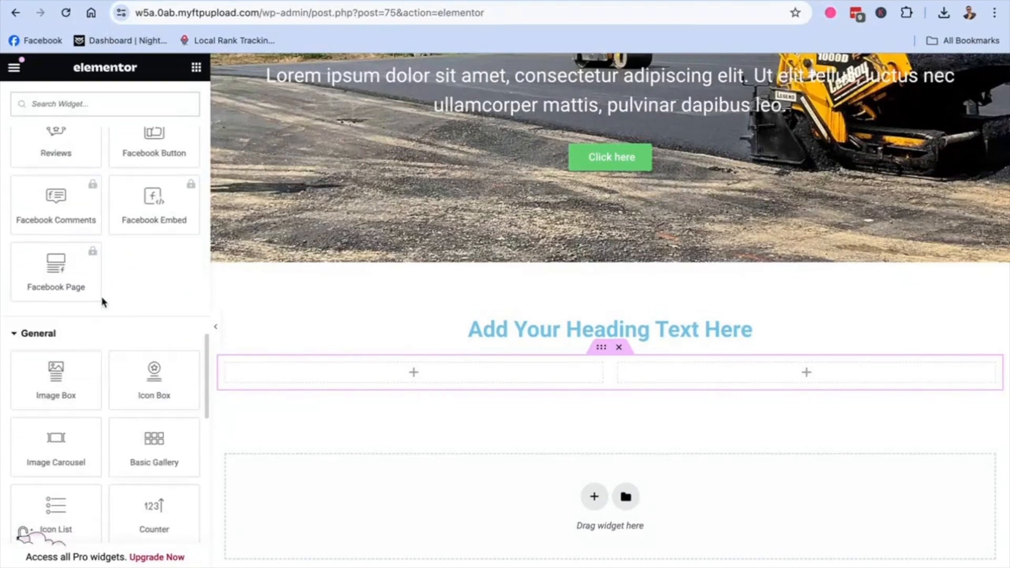
scroll(103, 301, down, 3)
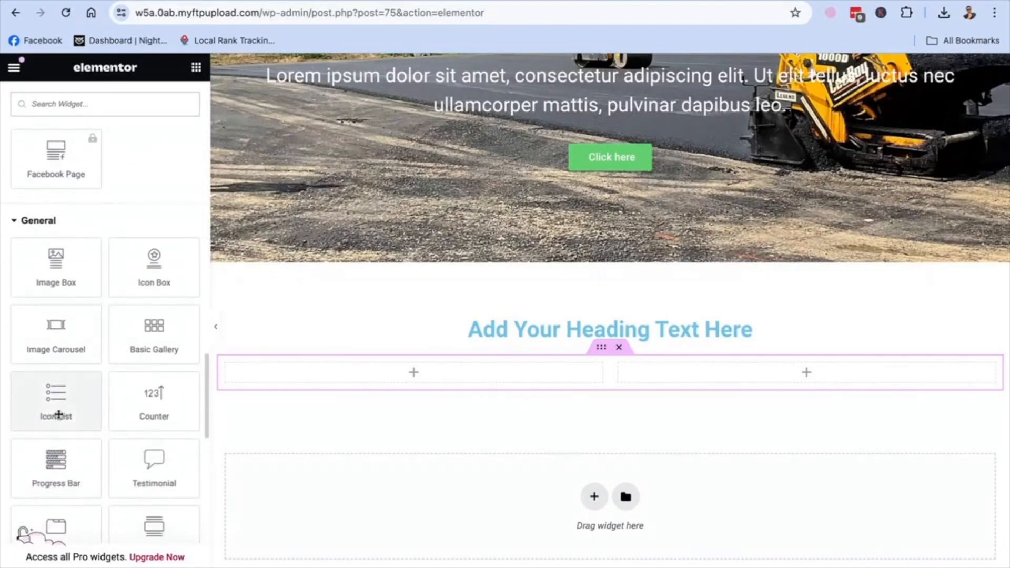
drag(56, 410, 323, 379)
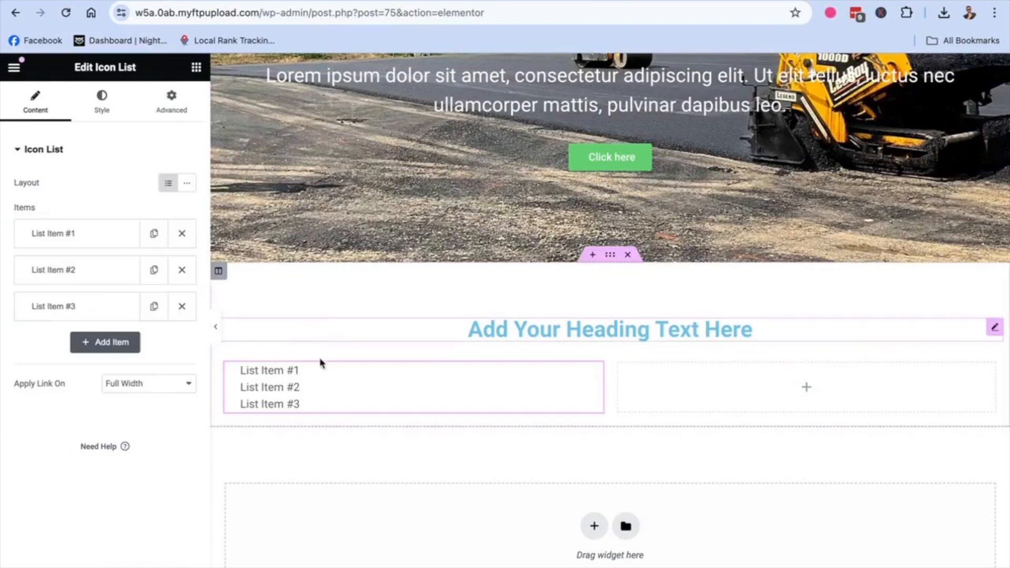
Set the icon list's text size to 23 px in its typography settings.
click(102, 108)
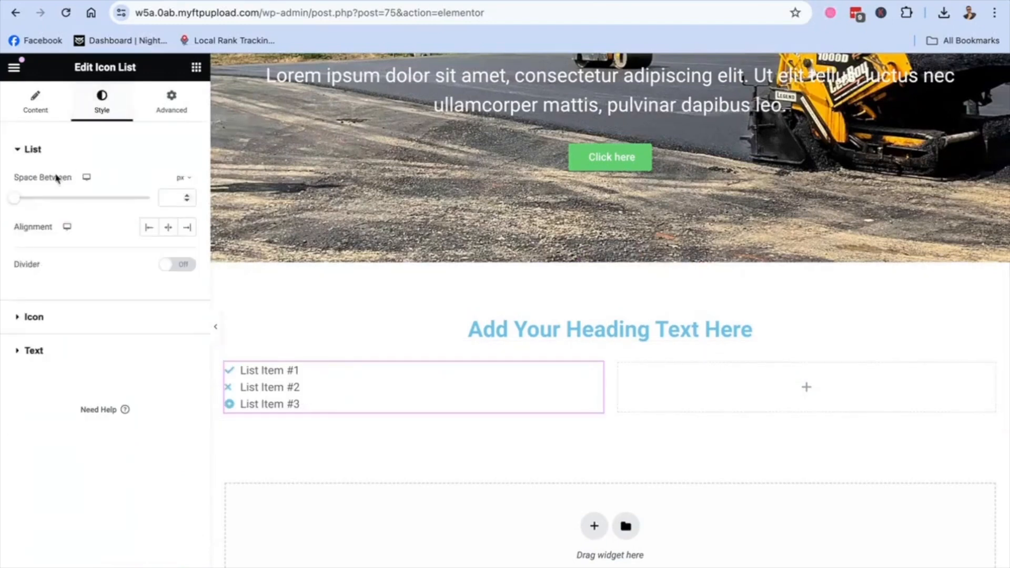
click(33, 352)
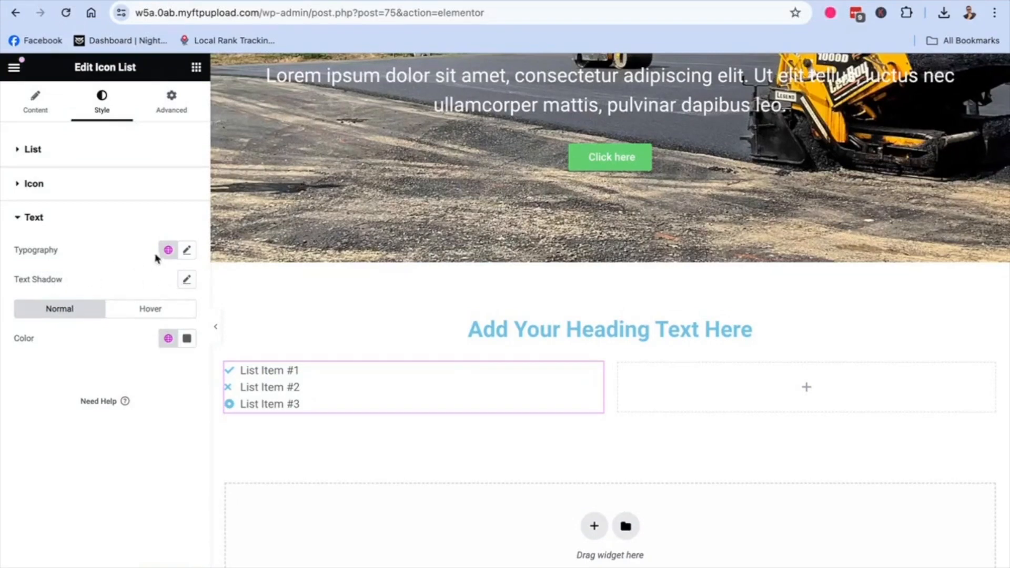
click(188, 251)
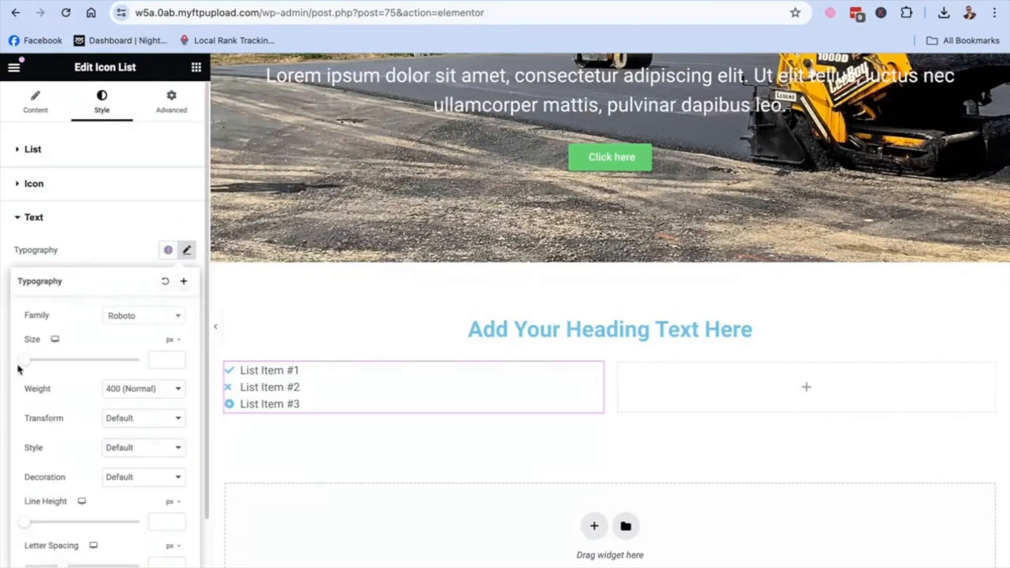
mouse_move(24, 363)
mouse_down()
mouse_move(49, 357)
mouse_move(37, 365)
mouse_up()
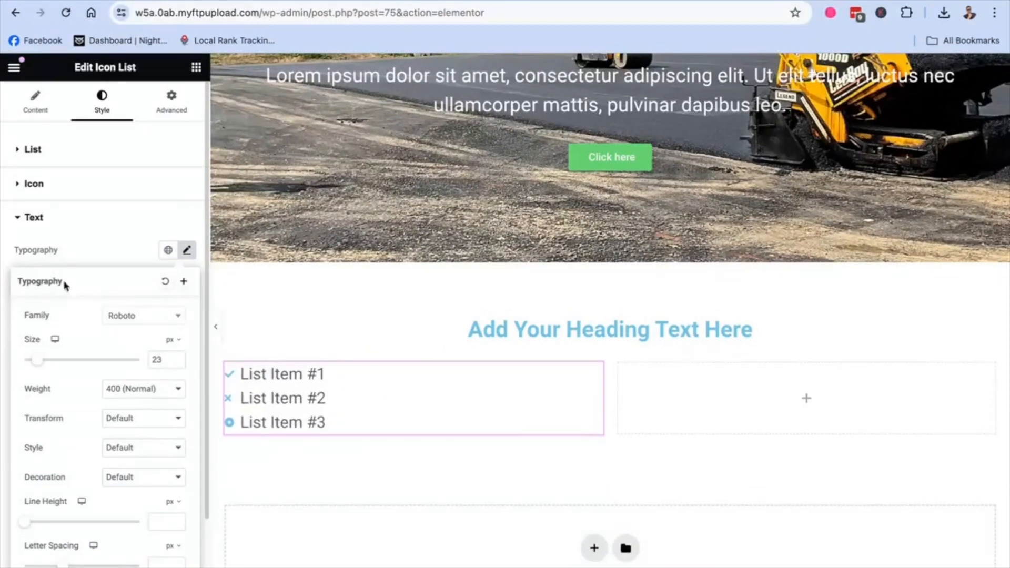
click(79, 235)
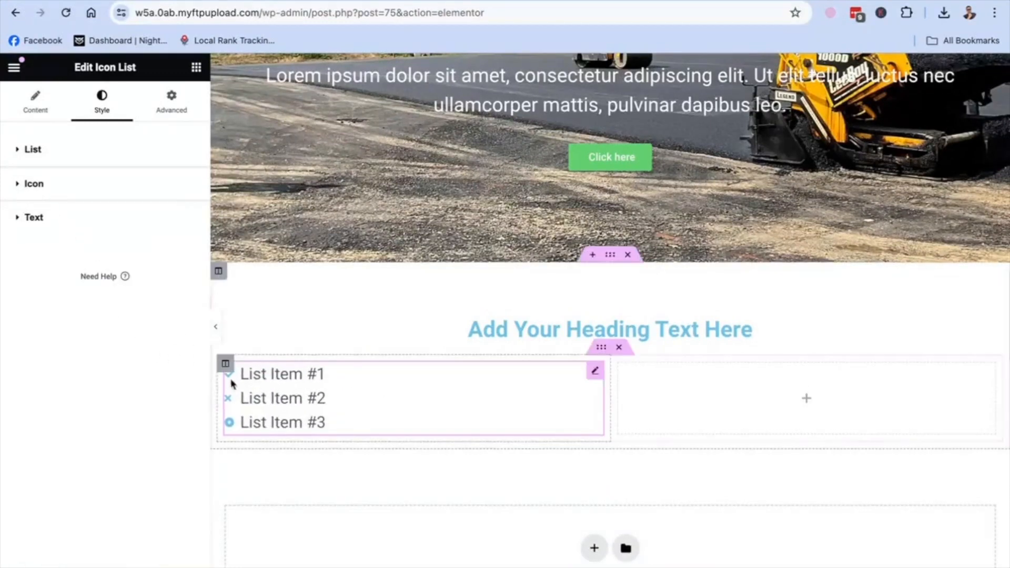
Set the icon list's icon size to 16 px and the icon gap to 5 px.
click(34, 190)
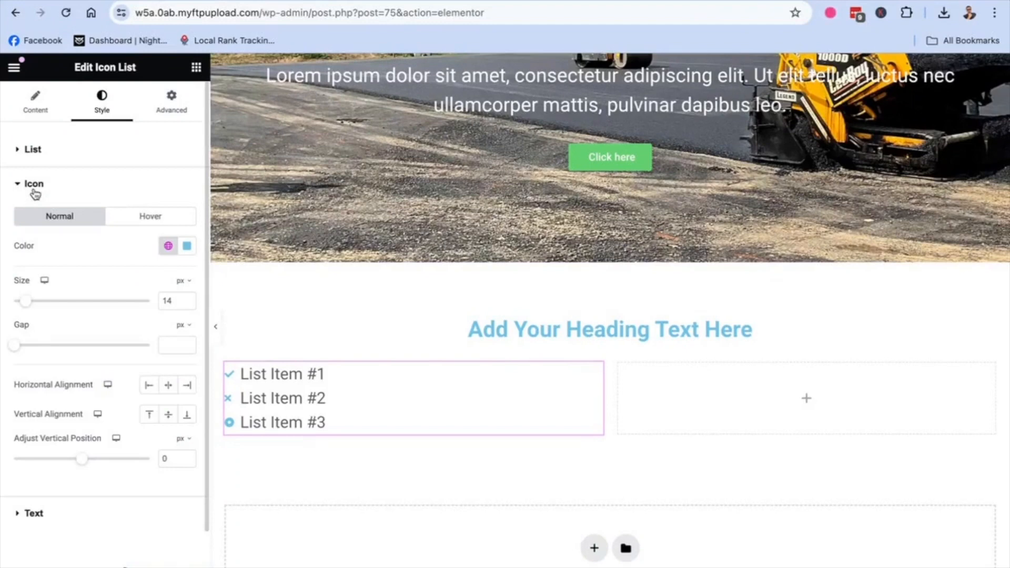
mouse_move(27, 307)
mouse_down()
mouse_move(61, 308)
mouse_move(46, 308)
mouse_up()
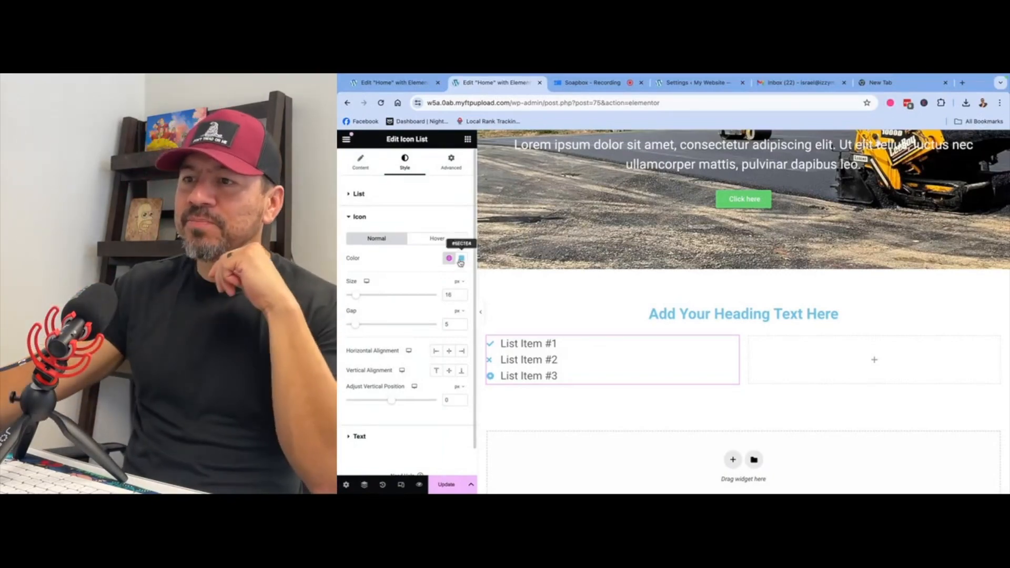
Add a single-column section below the icon list section and give it a minimum height of 400 px.
scroll(830, 316, down, 3)
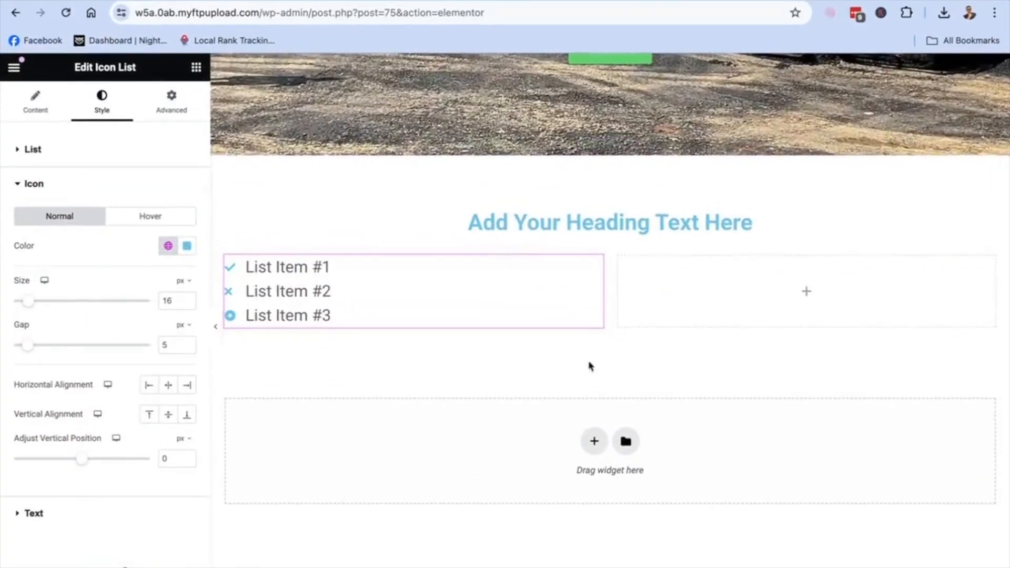
click(594, 444)
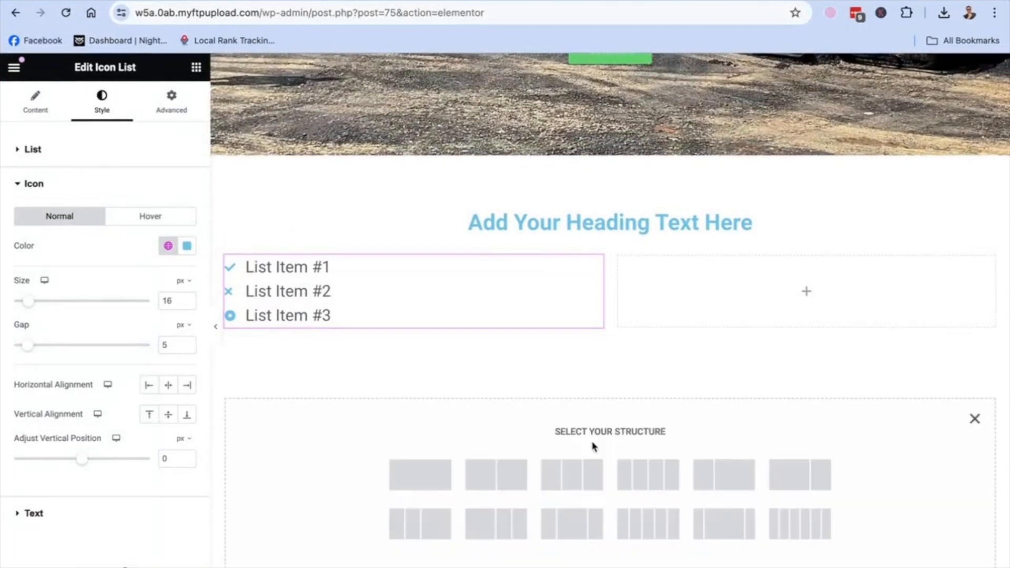
click(447, 473)
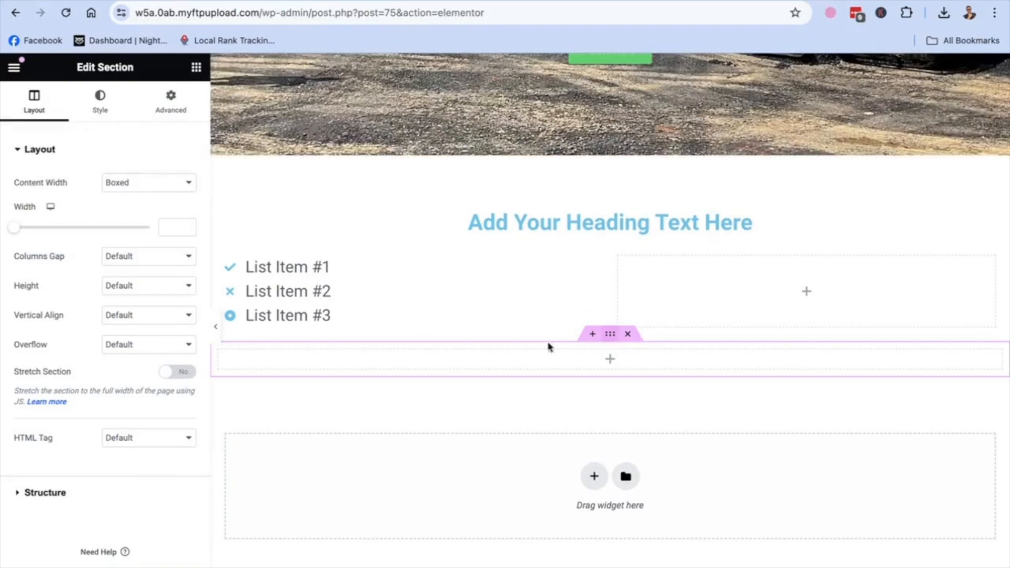
click(105, 117)
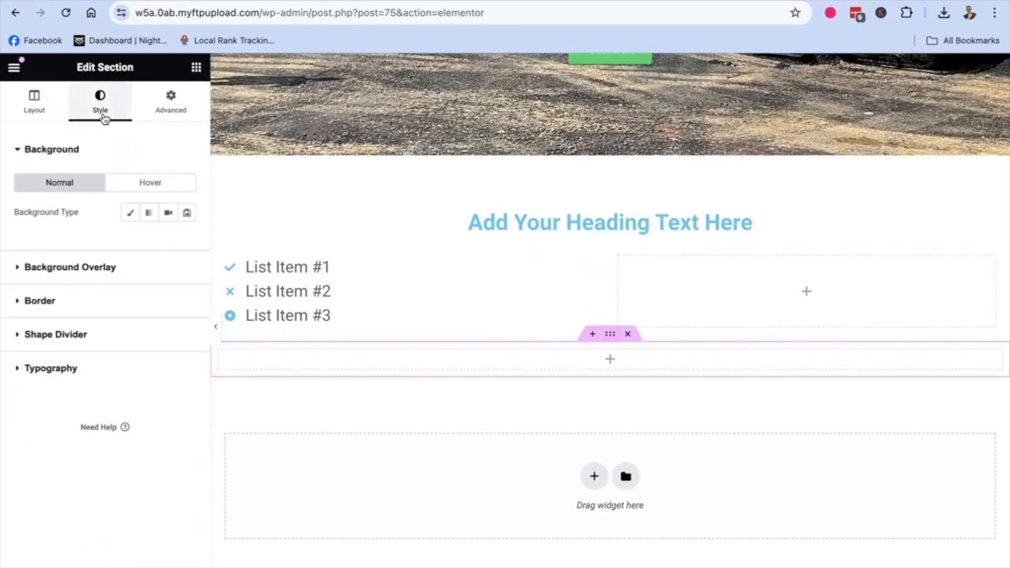
click(54, 113)
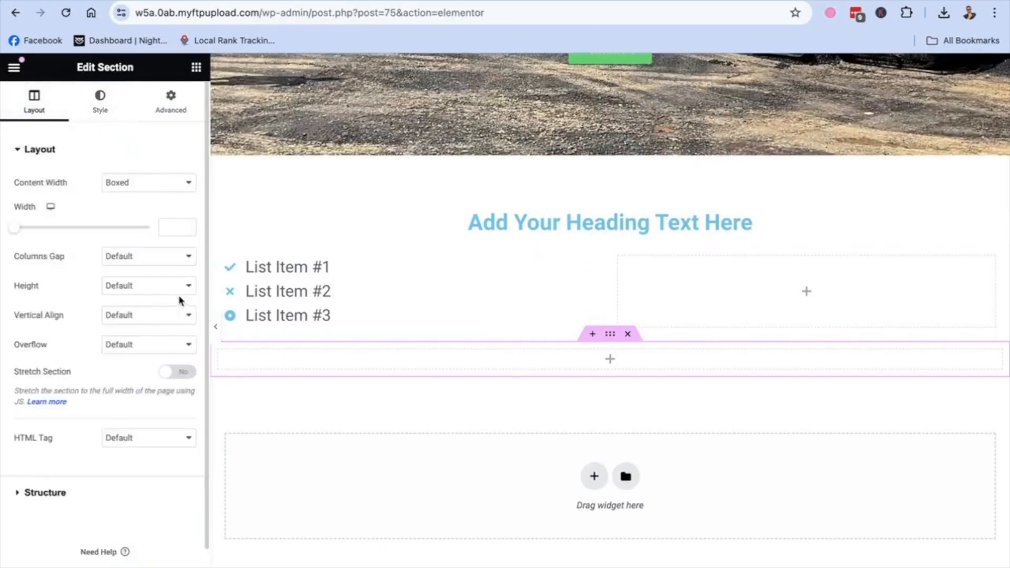
click(188, 292)
click(163, 317)
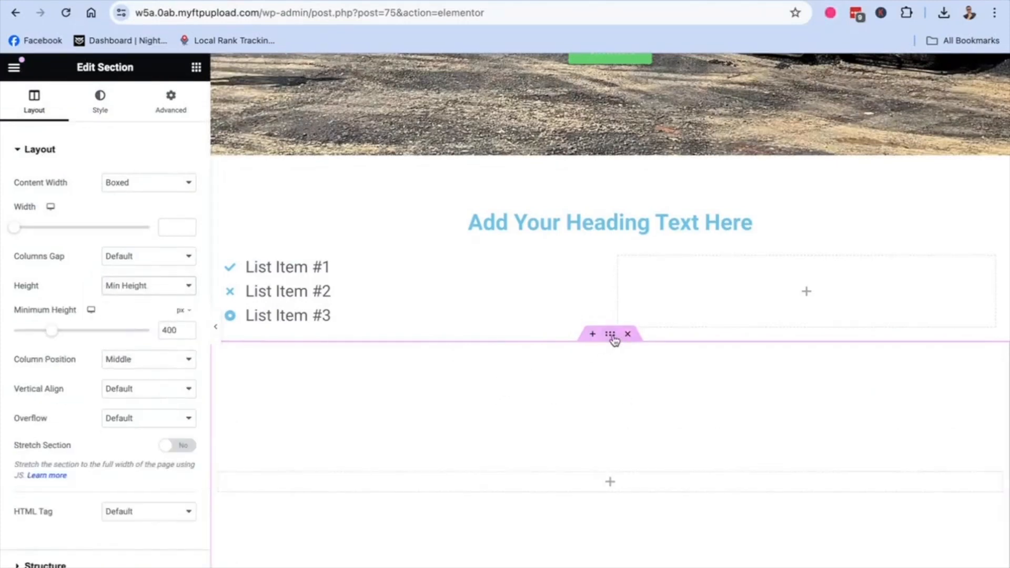
Give the new section a gradient background using the global Primary color for both the first and second color.
click(99, 106)
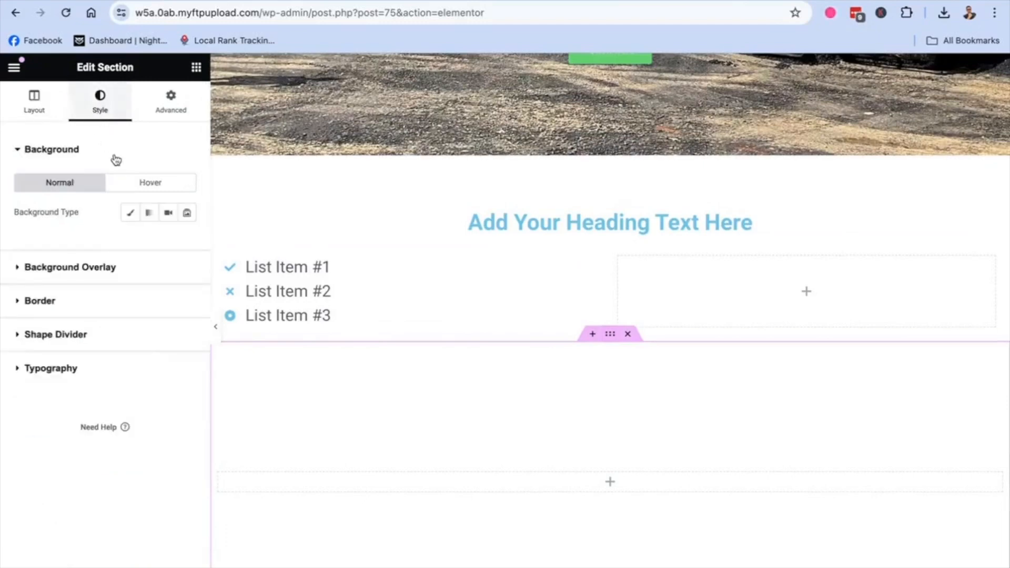
click(149, 214)
click(168, 311)
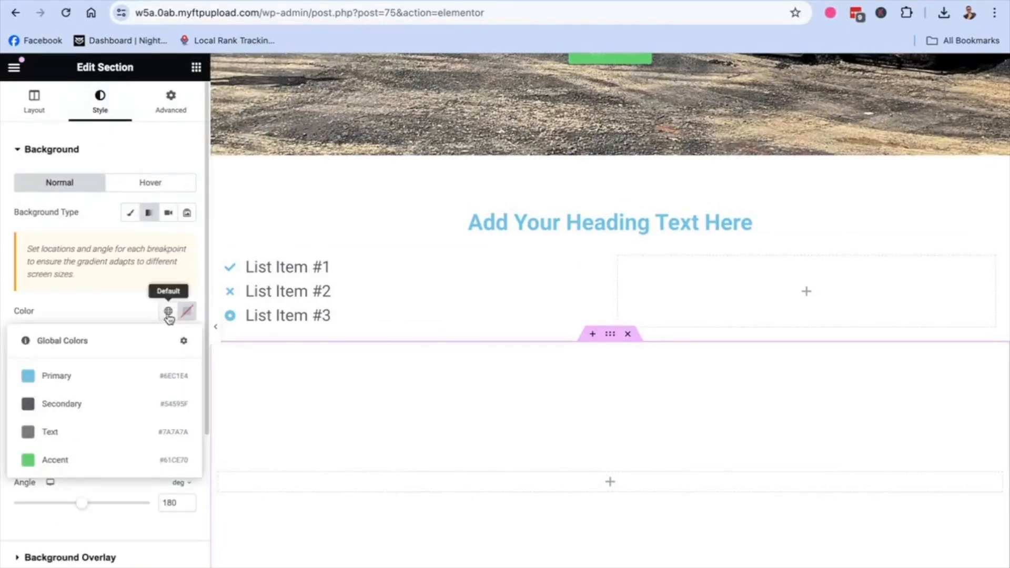
click(93, 376)
click(168, 385)
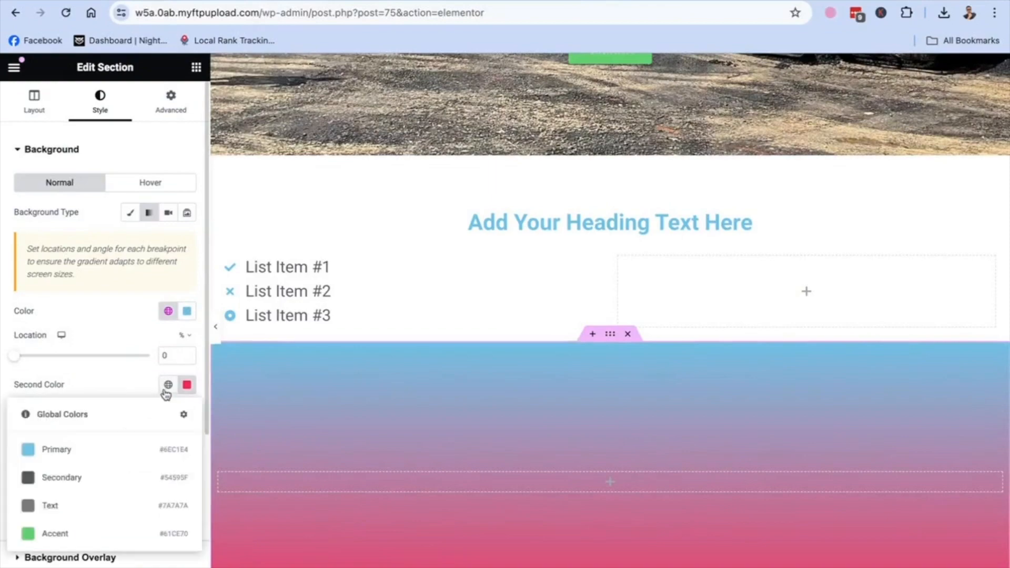
click(90, 512)
Examine the banner section's layout and structure settings.
scroll(536, 405, down, 5)
scroll(536, 405, up, 10)
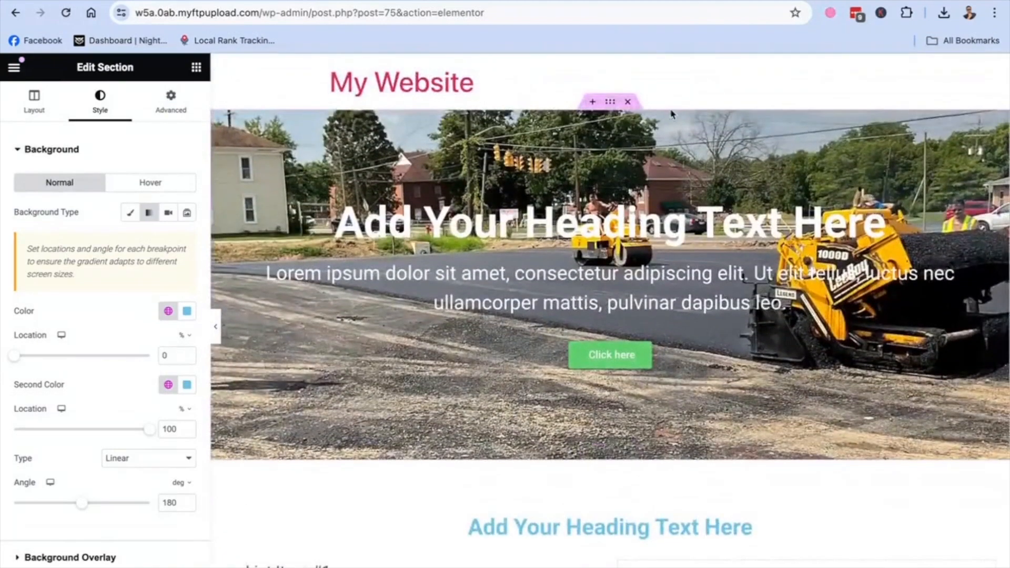
click(611, 104)
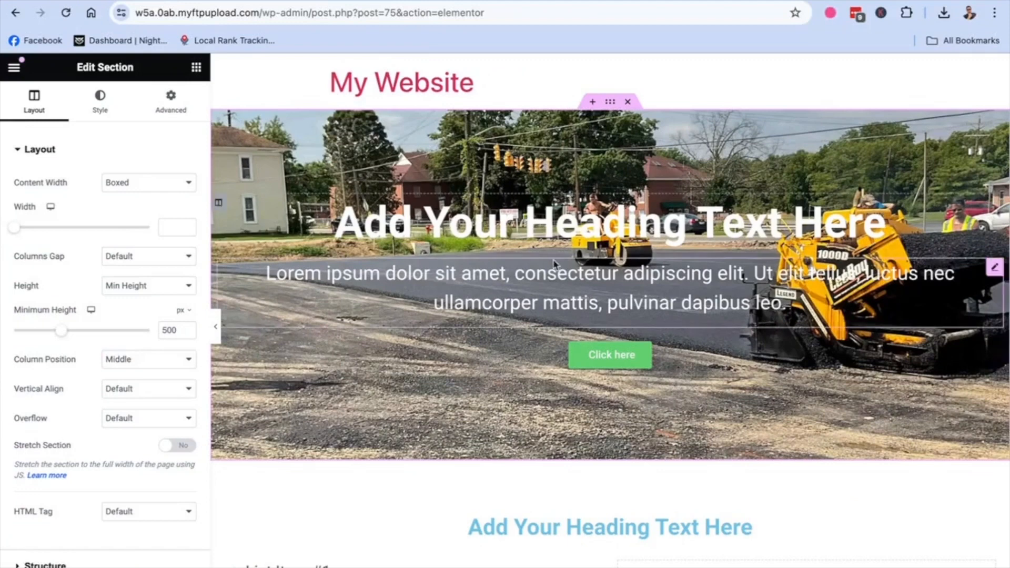
scroll(92, 460, down, 3)
scroll(72, 406, up, 3)
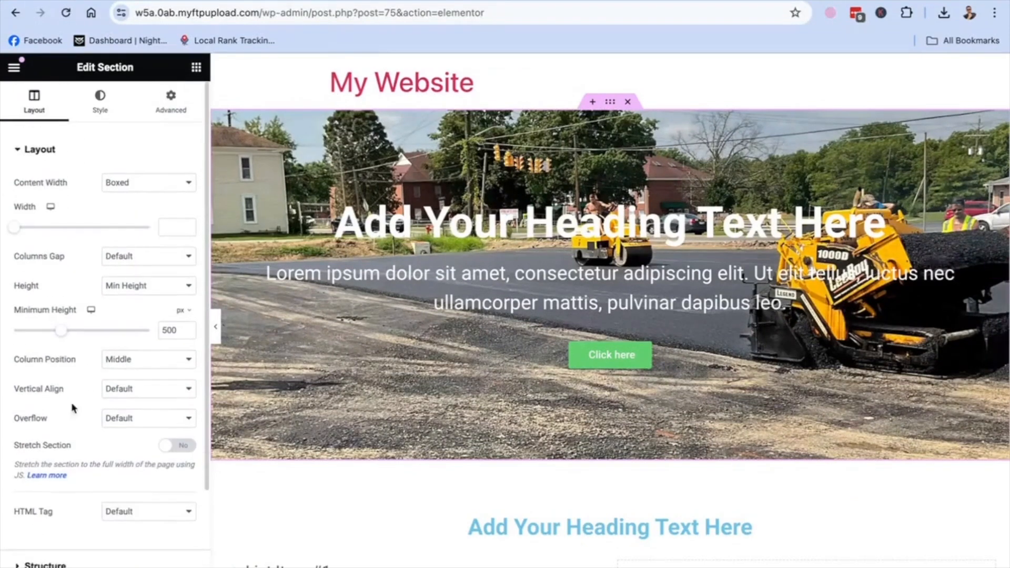
click(22, 152)
click(22, 153)
scroll(87, 232, down, 2)
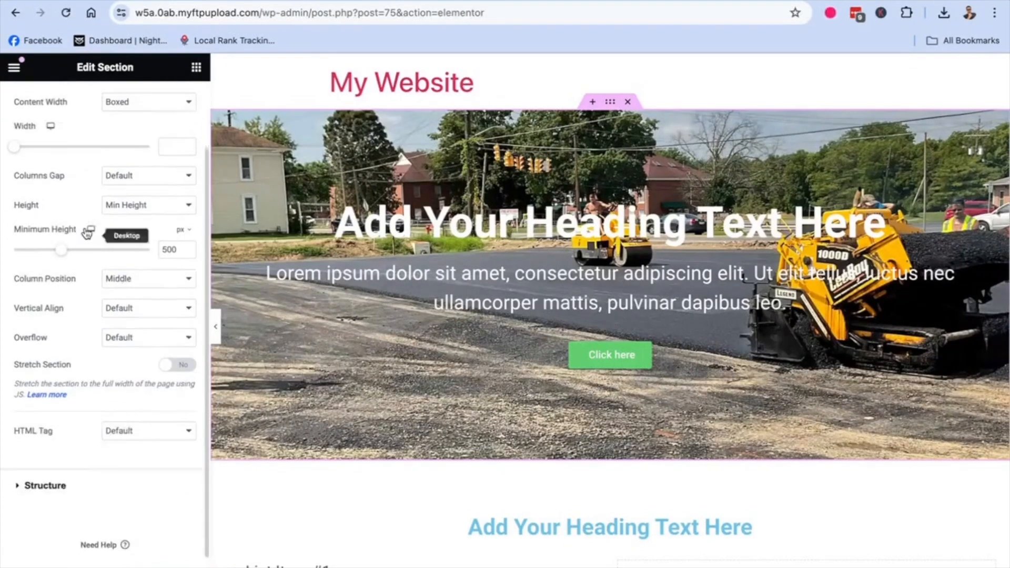
scroll(87, 232, down, 1)
click(21, 469)
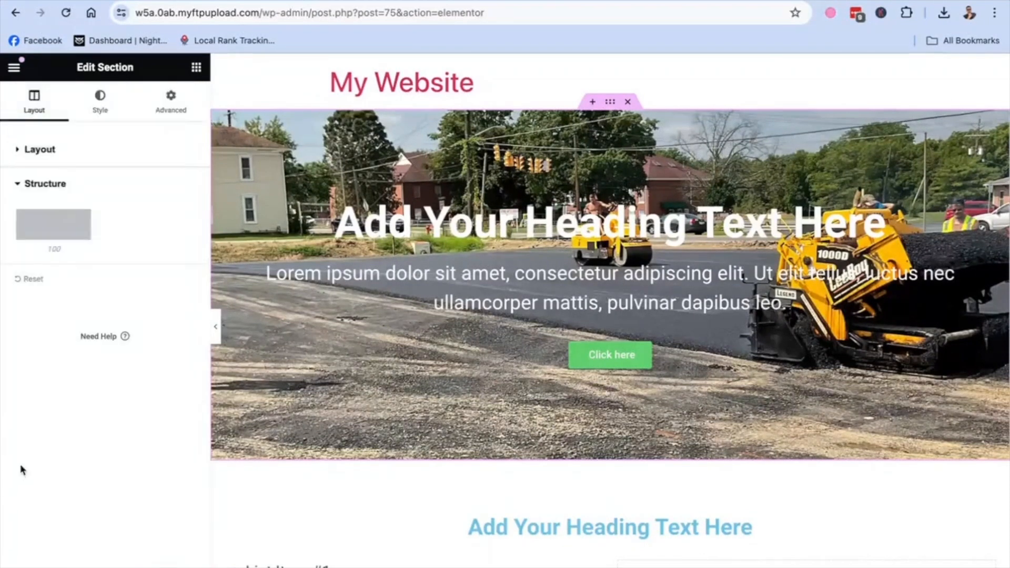
Apply a gradient background overlay to the banner section with Secondary as both colors and an opacity of 0.53.
click(96, 115)
scroll(106, 108, down, 7)
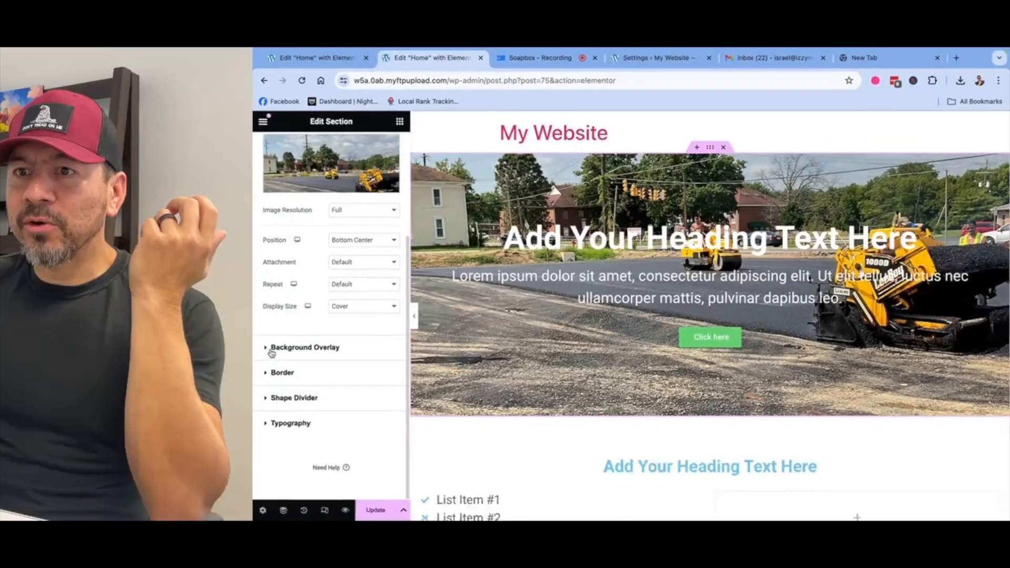
click(51, 383)
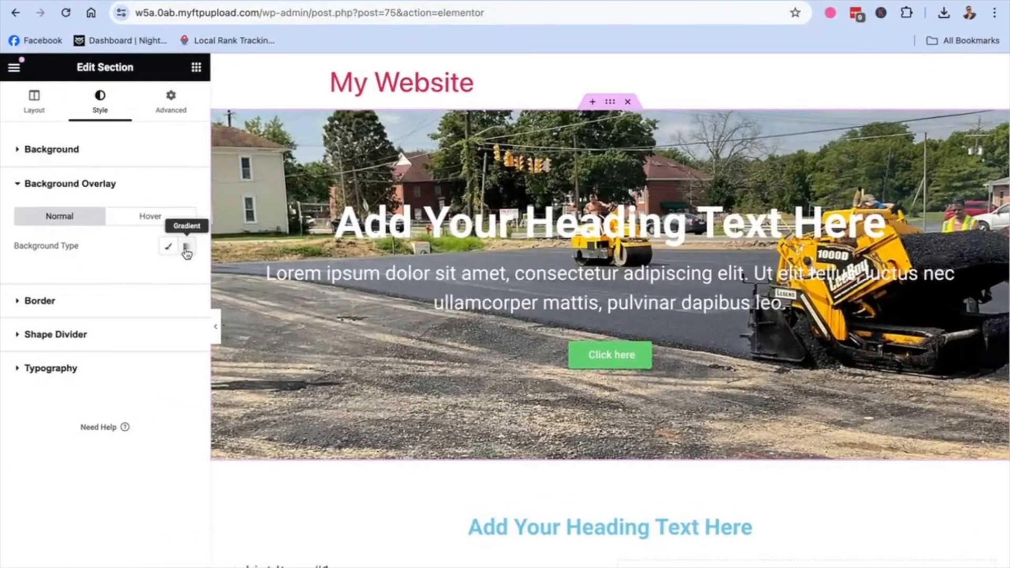
click(196, 248)
click(167, 350)
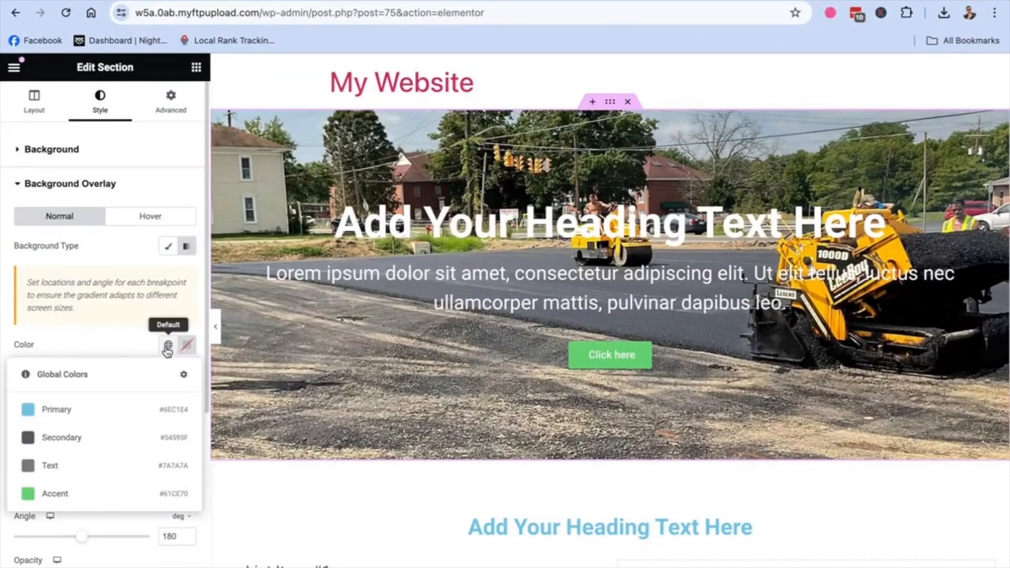
click(39, 448)
click(168, 419)
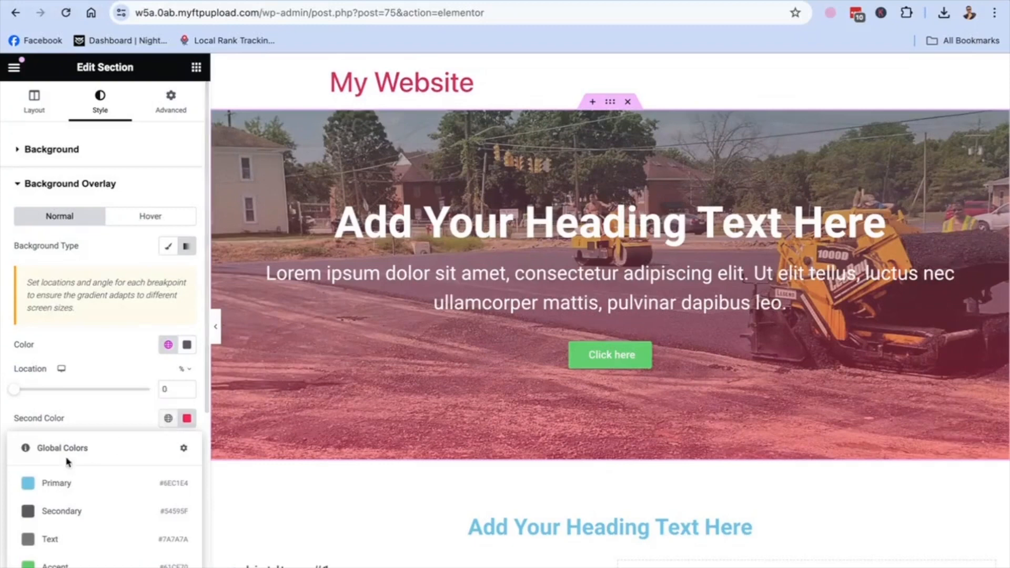
click(46, 512)
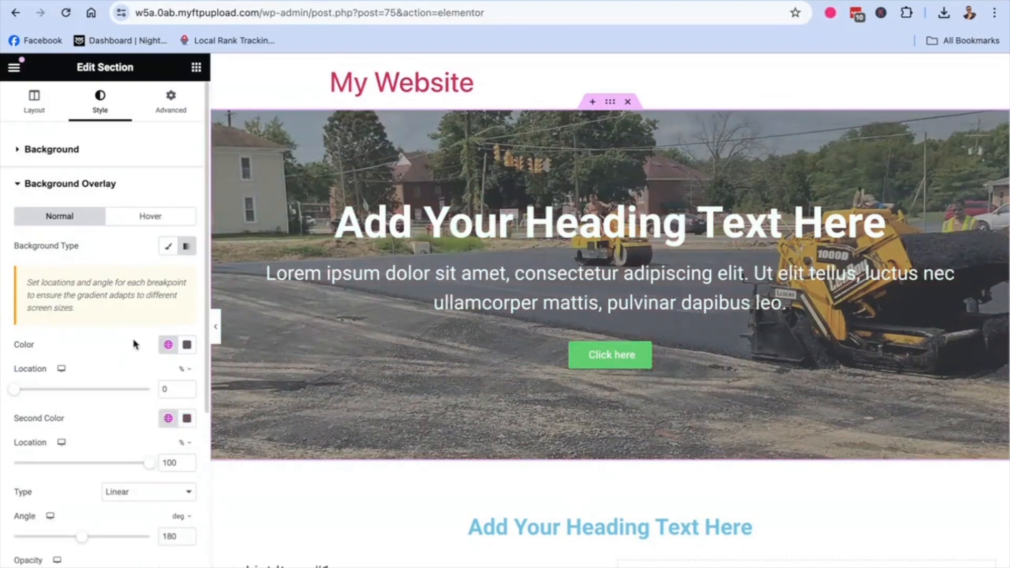
scroll(79, 492, down, 3)
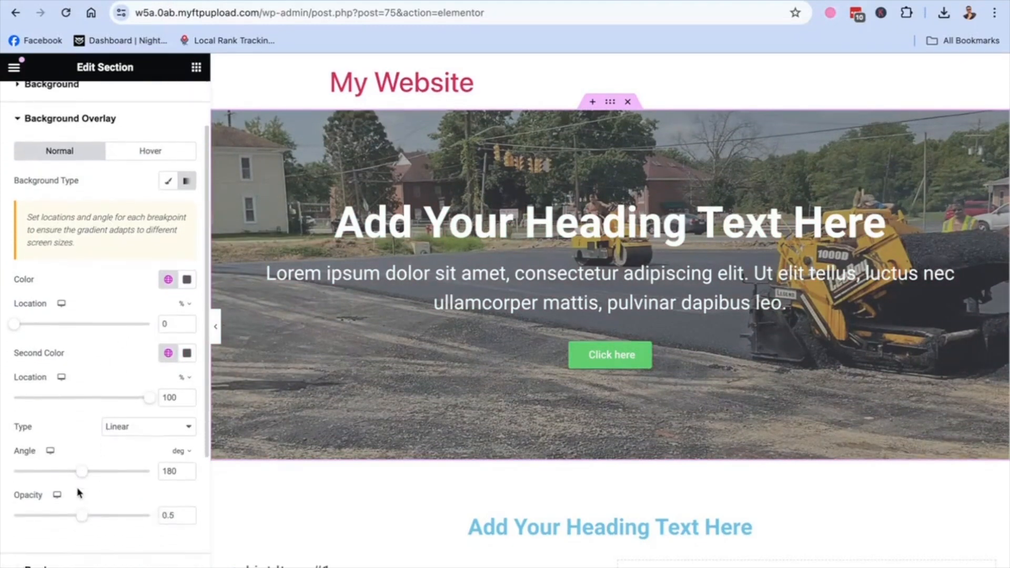
mouse_move(96, 510)
mouse_down()
mouse_move(106, 510)
mouse_move(29, 510)
mouse_move(155, 510)
mouse_move(88, 510)
mouse_up()
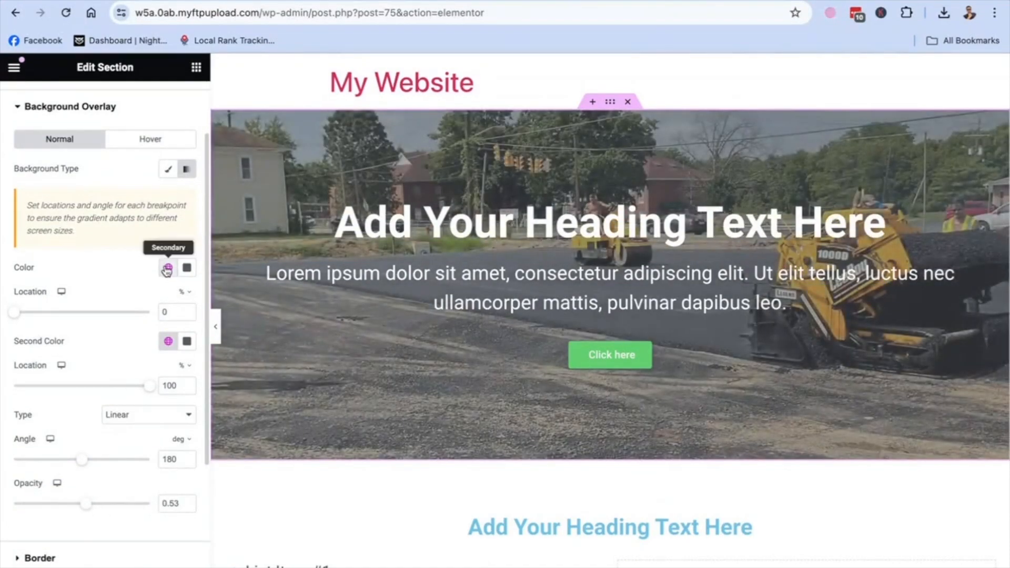
Change both colors of the banner's overlay gradient to black and set the overlay opacity to 0.35.
click(167, 270)
click(187, 268)
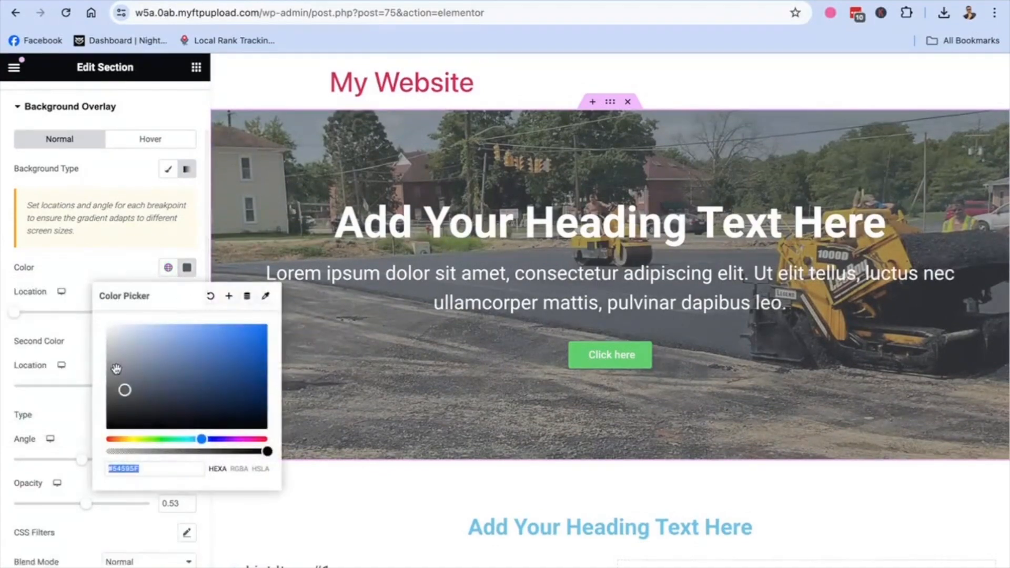
drag(124, 389, 98, 442)
click(90, 277)
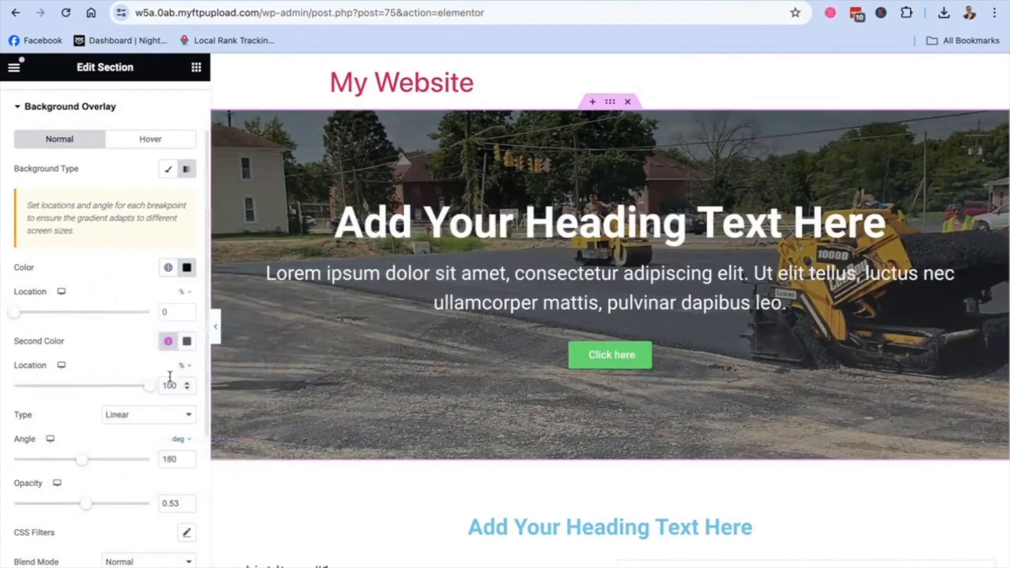
click(185, 341)
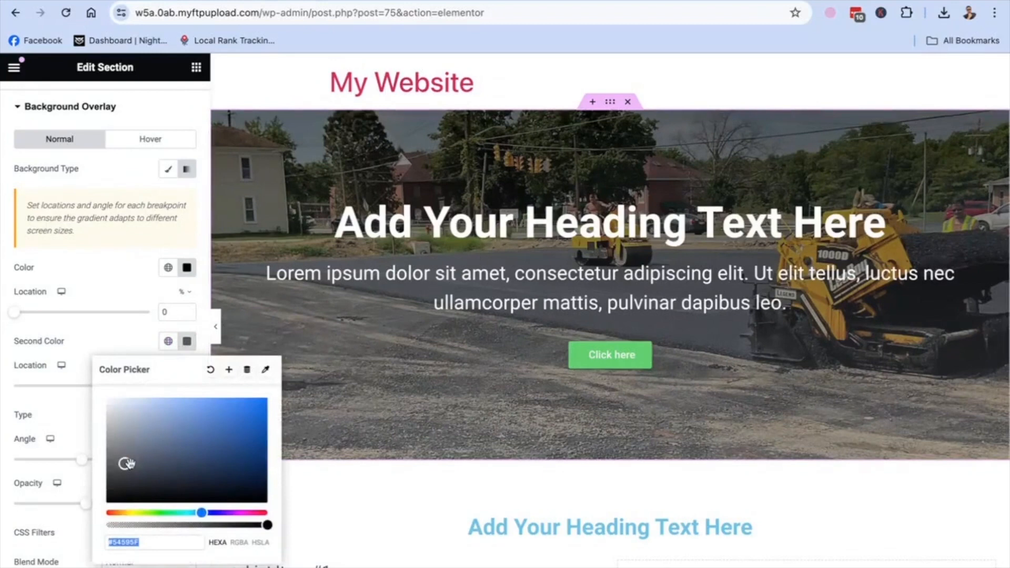
drag(125, 463, 105, 503)
click(84, 414)
scroll(87, 428, down, 2)
drag(92, 441, 71, 440)
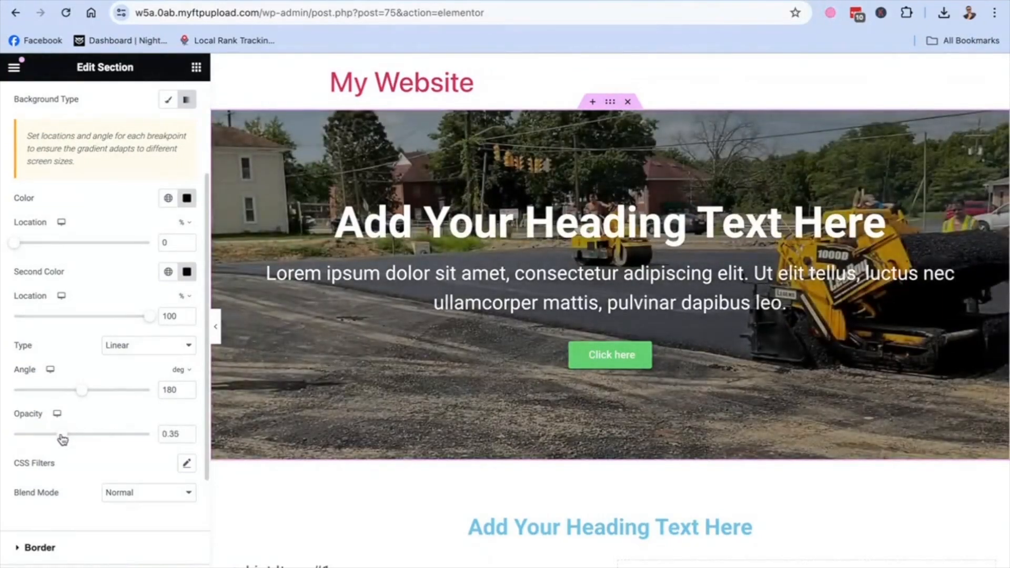
Insert an Inner Section in the blue section and duplicate one of its columns to make three columns.
scroll(571, 368, down, 9)
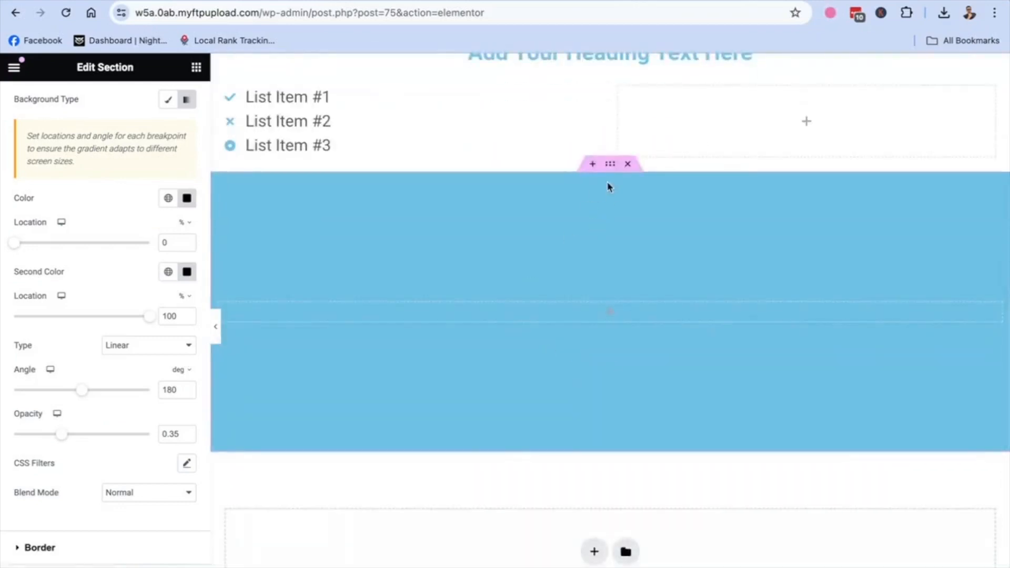
click(196, 67)
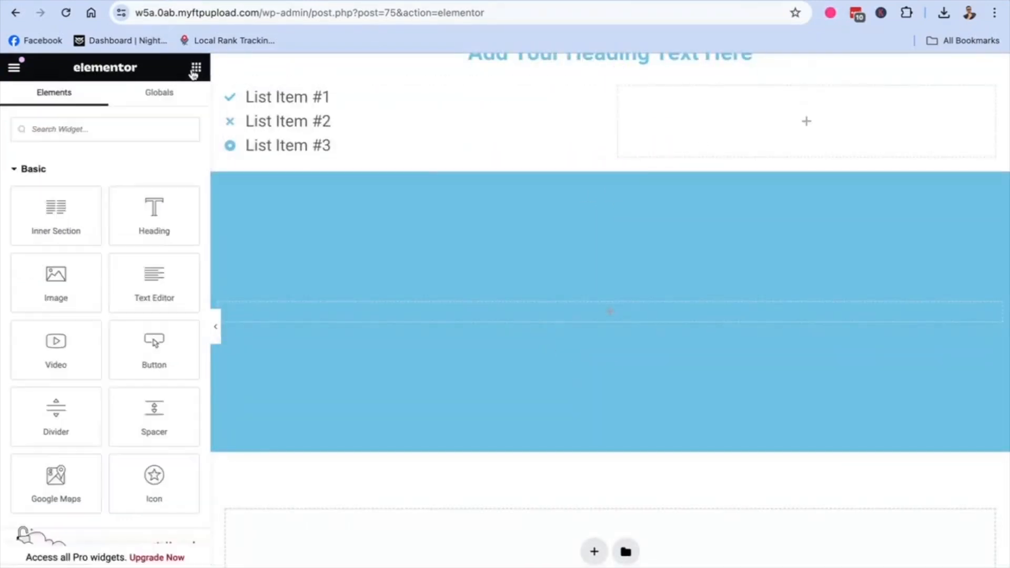
scroll(118, 375, down, 1)
scroll(118, 374, up, 3)
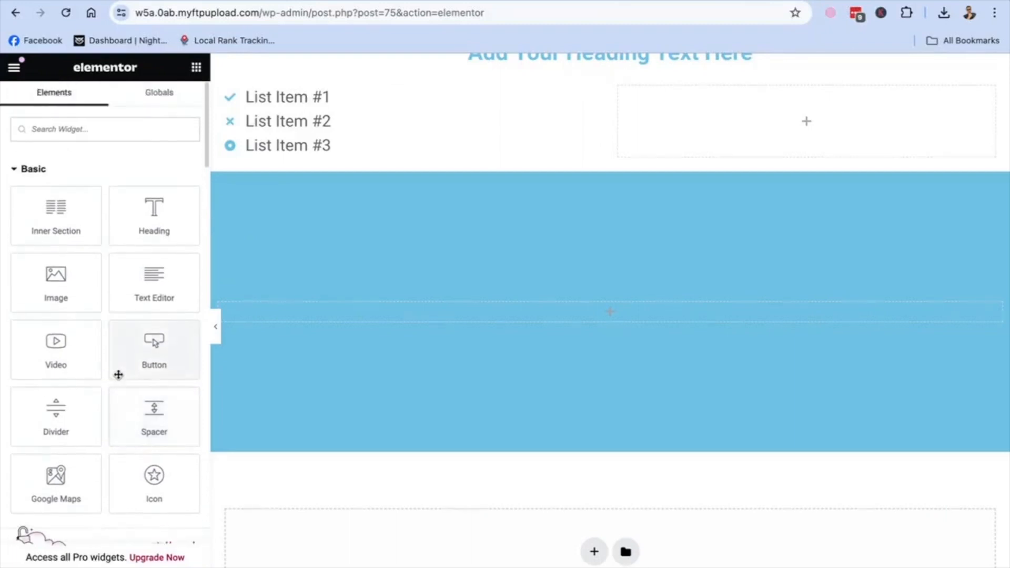
drag(58, 223, 618, 322)
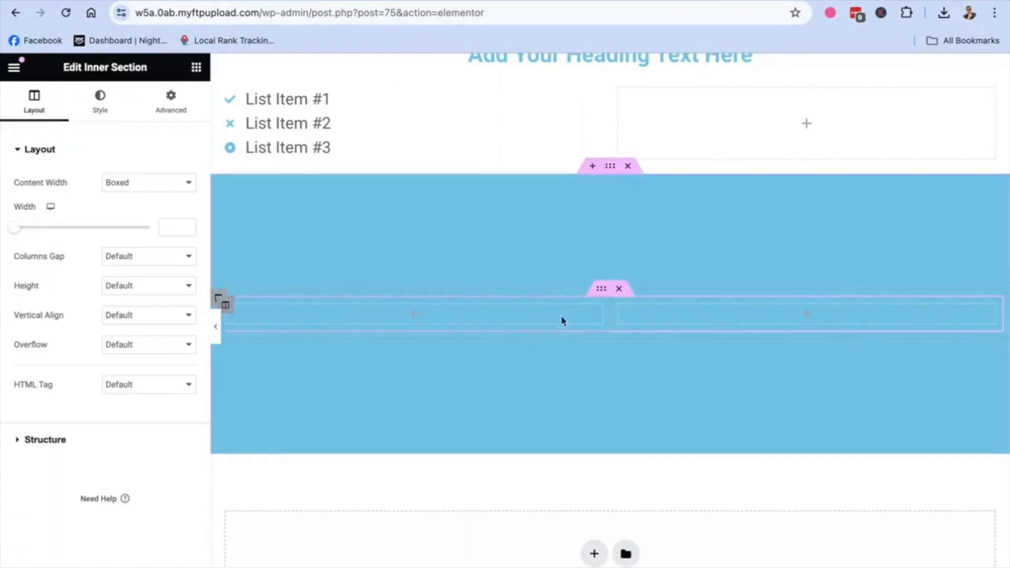
right_click(618, 313)
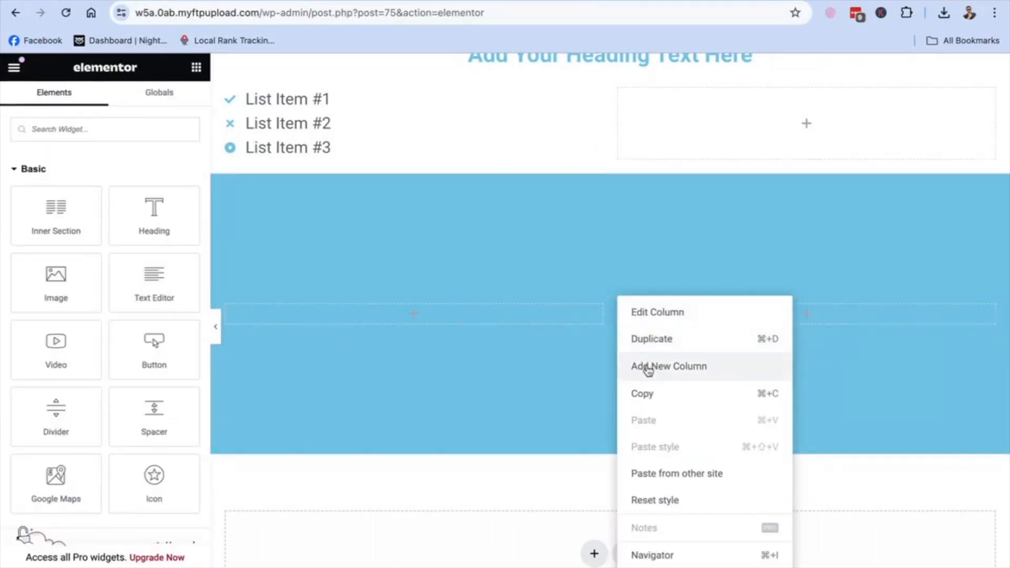
click(650, 342)
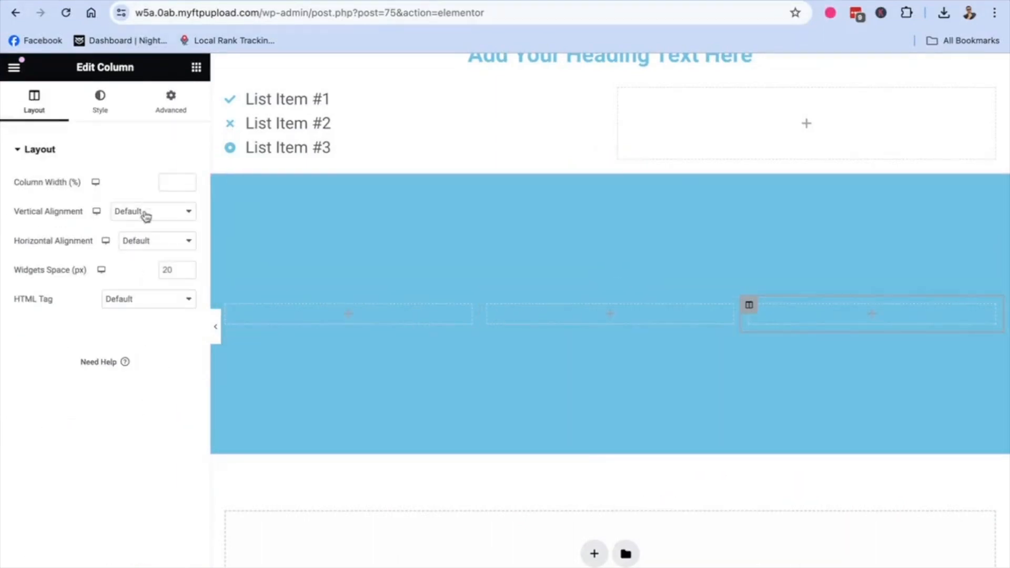
Place an Image widget in the first of the blue section's three columns.
click(197, 66)
scroll(101, 278, down, 1)
drag(52, 255, 365, 313)
mouse_move(189, 233)
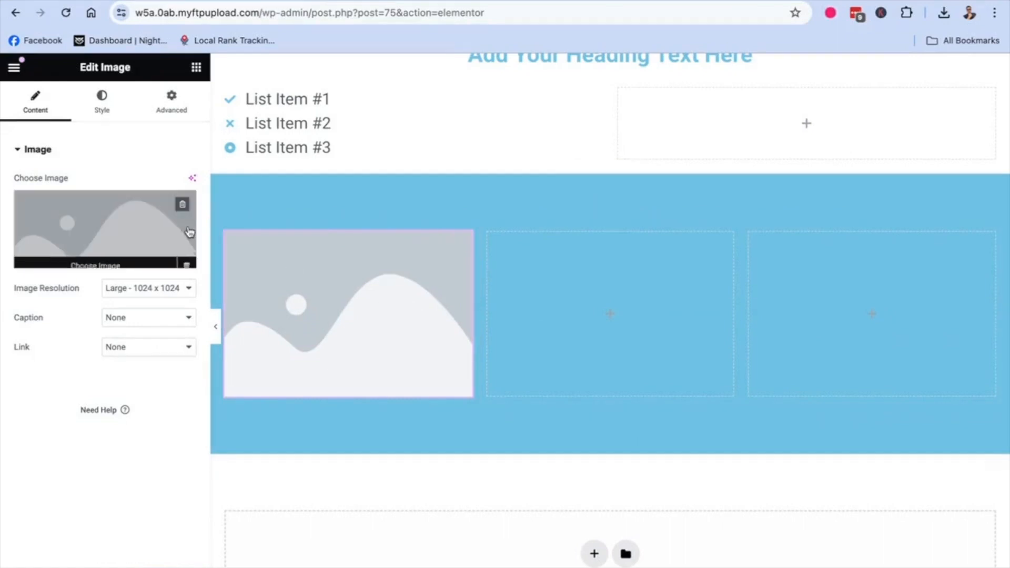
click(193, 69)
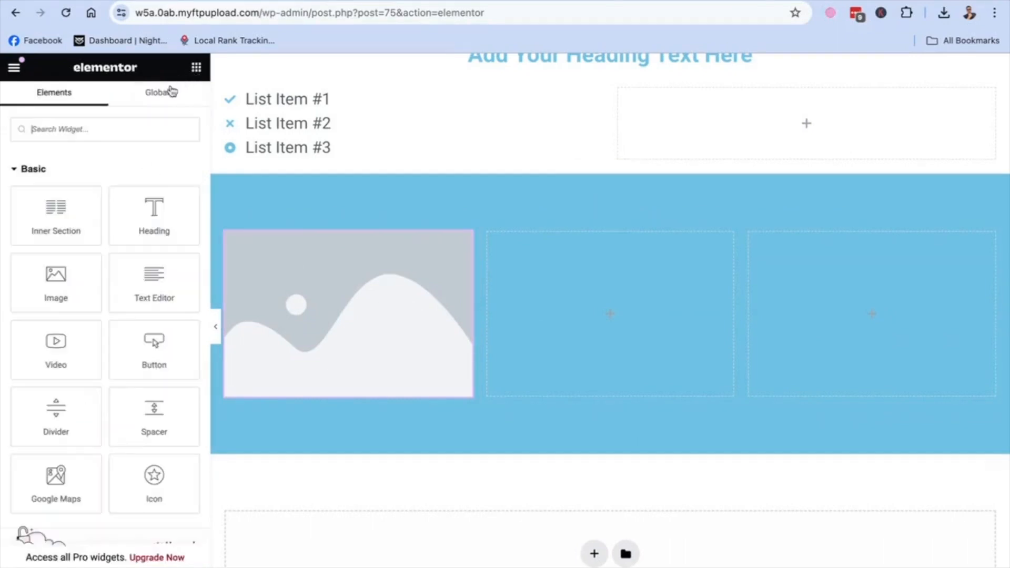
Place an Image widget in each of the blue section's second and third columns.
drag(64, 307, 632, 325)
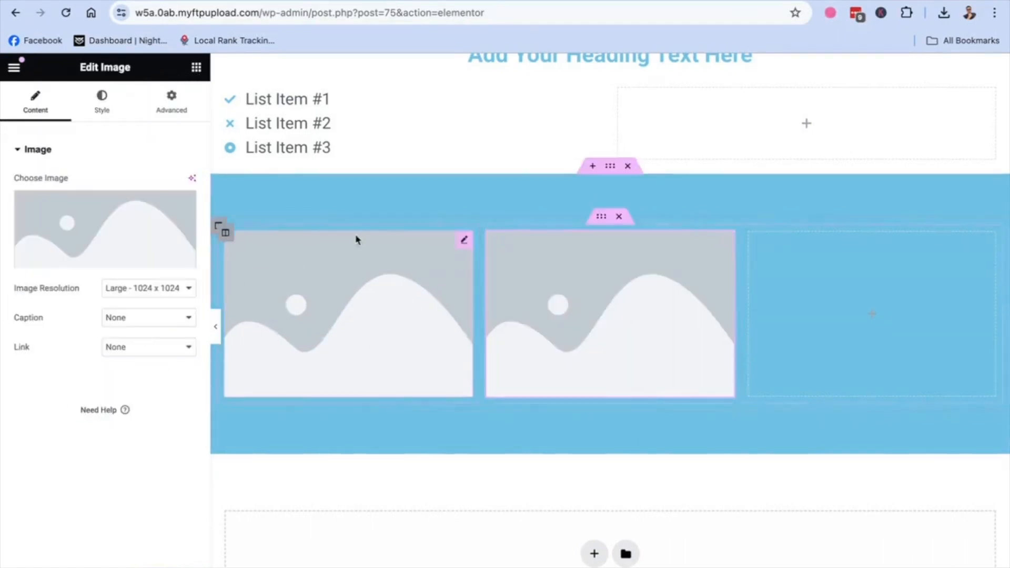
click(192, 69)
drag(75, 277, 797, 328)
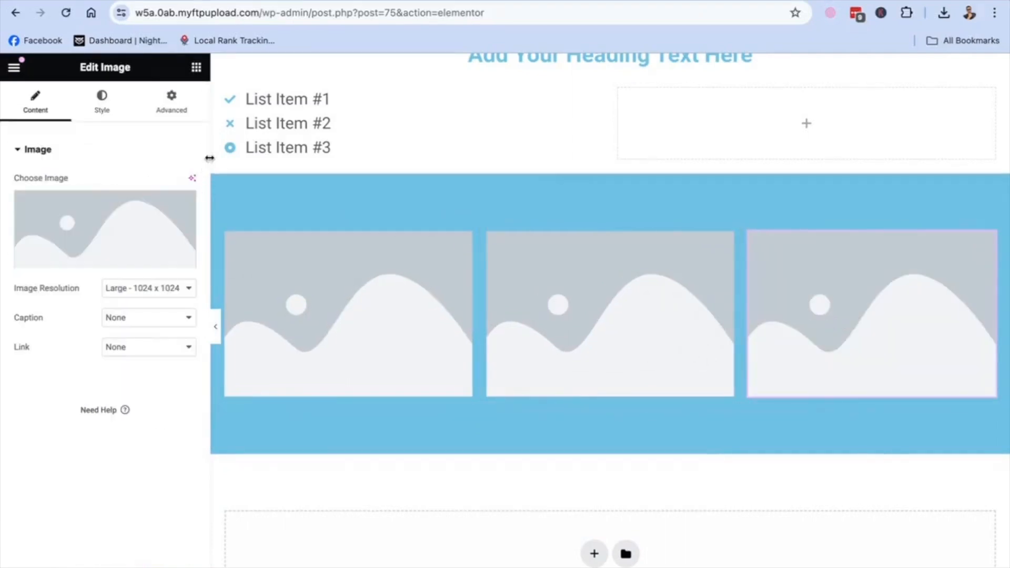
Add a Text Editor widget below the first image in the blue section and place duplicates of it below the other two images.
click(194, 70)
drag(140, 295, 336, 400)
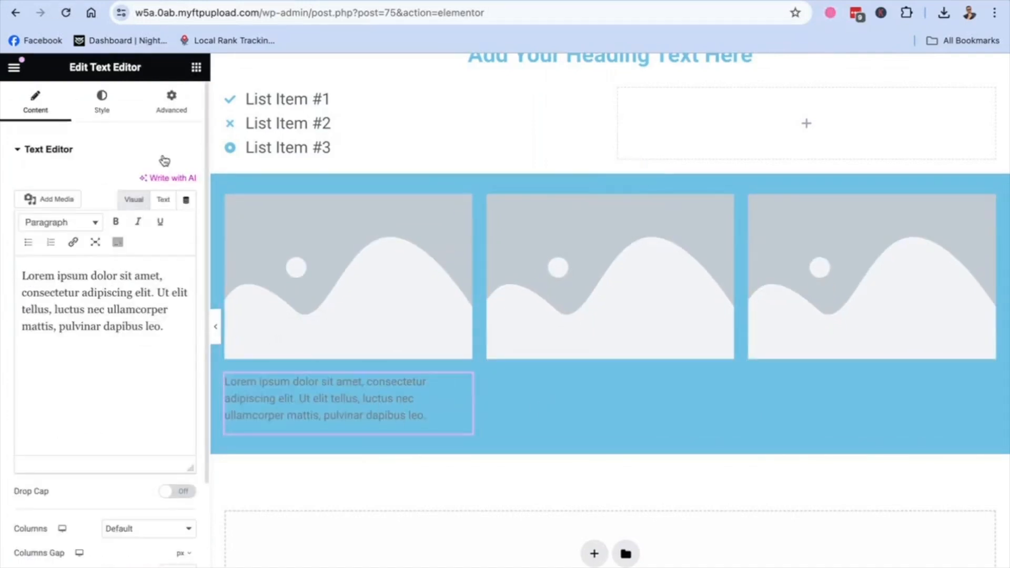
right_click(469, 392)
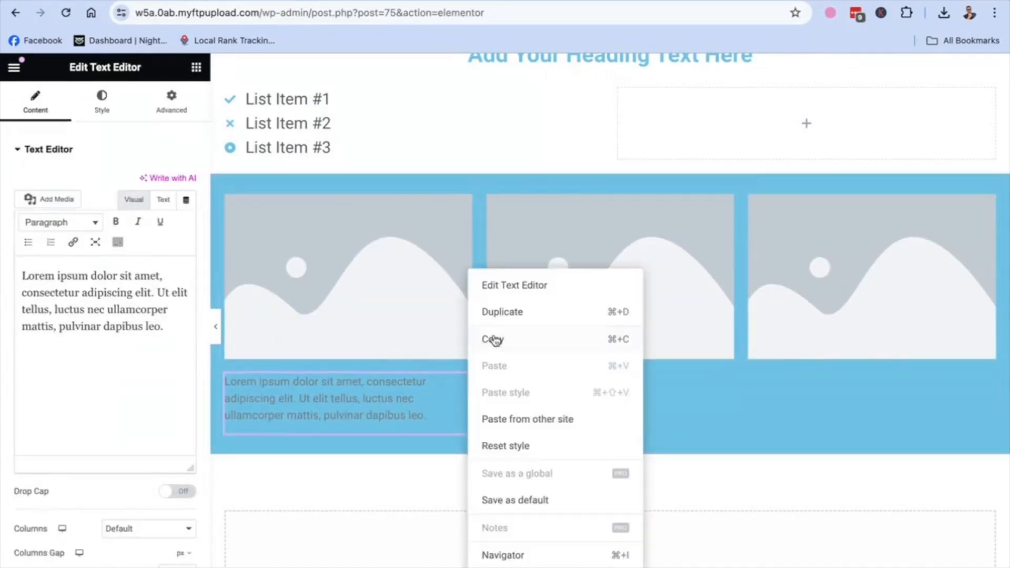
click(501, 314)
drag(464, 452, 599, 390)
right_click(721, 390)
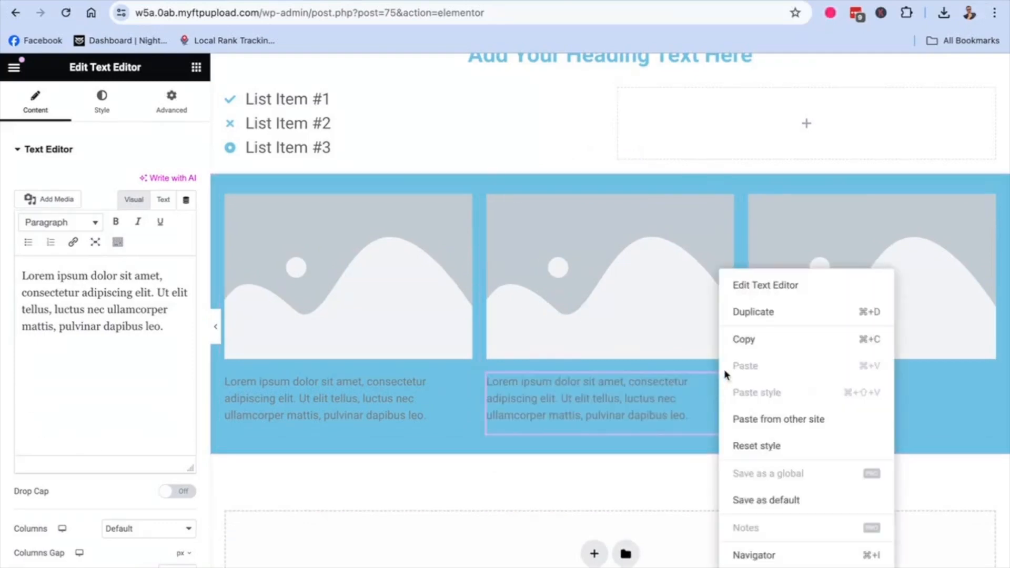
click(751, 317)
drag(726, 453, 850, 368)
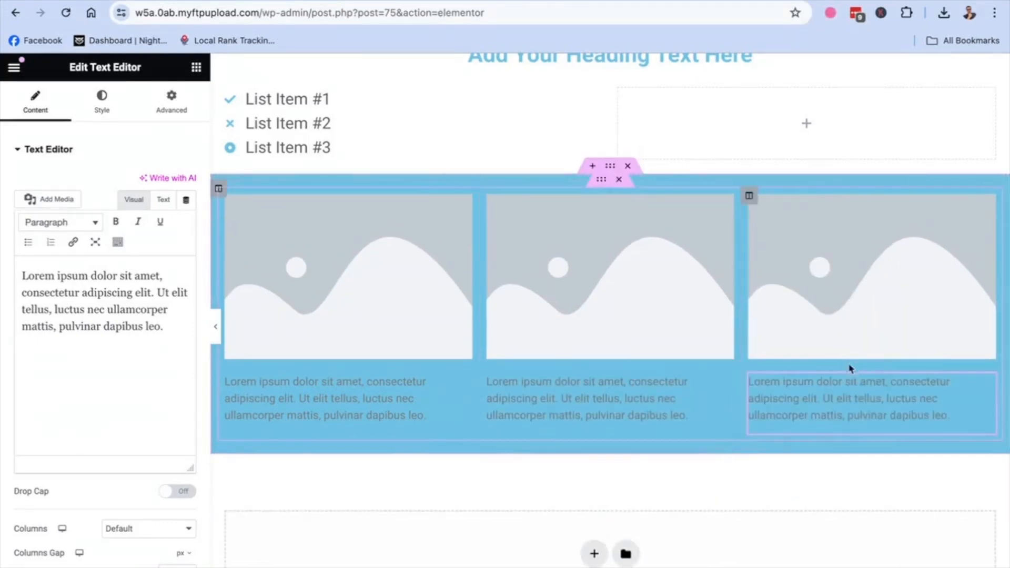
Update the Home page and preview it from the banner down to the blue section.
scroll(733, 316, down, 2)
scroll(737, 318, up, 10)
scroll(736, 318, down, 10)
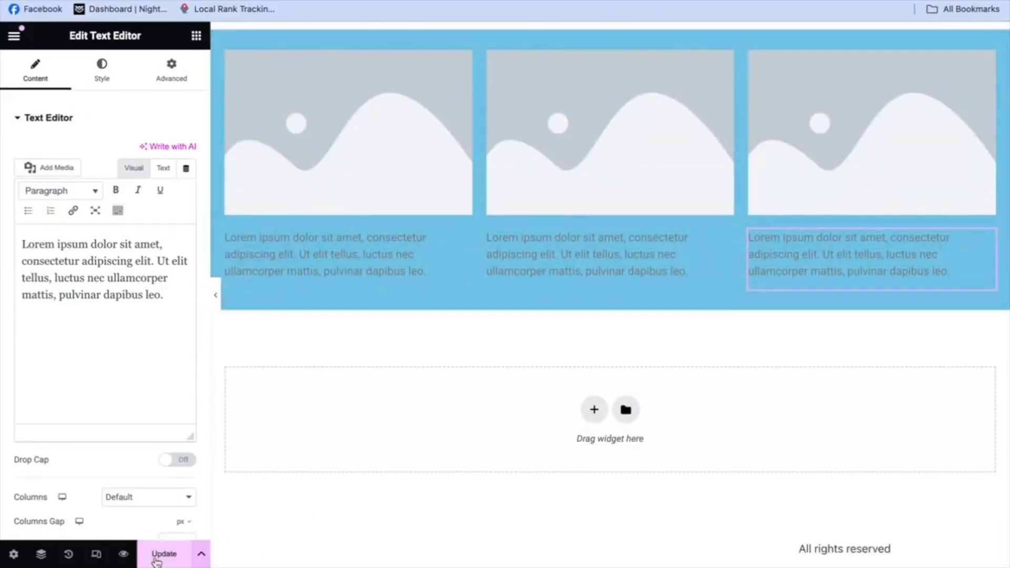
click(162, 554)
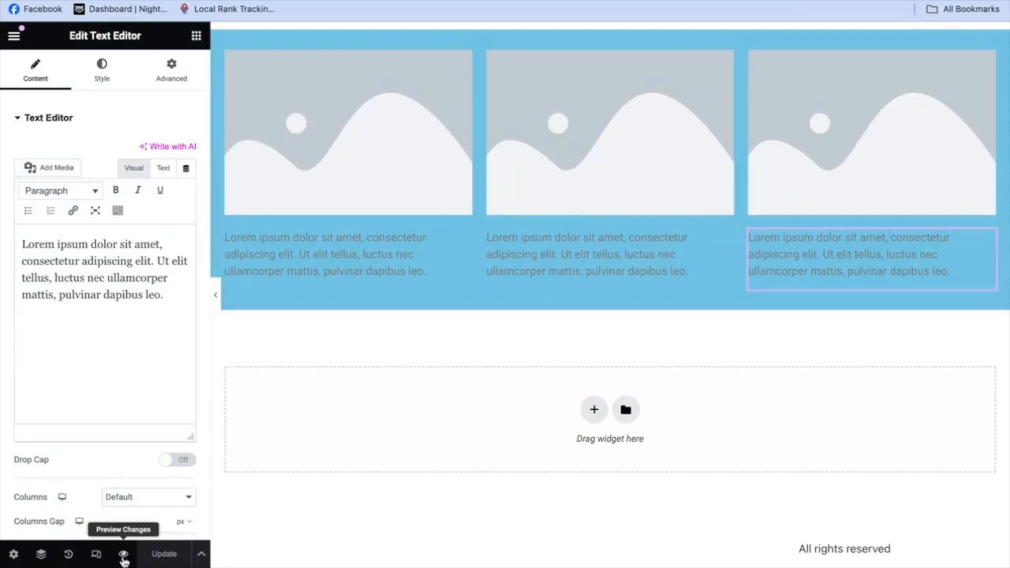
click(125, 561)
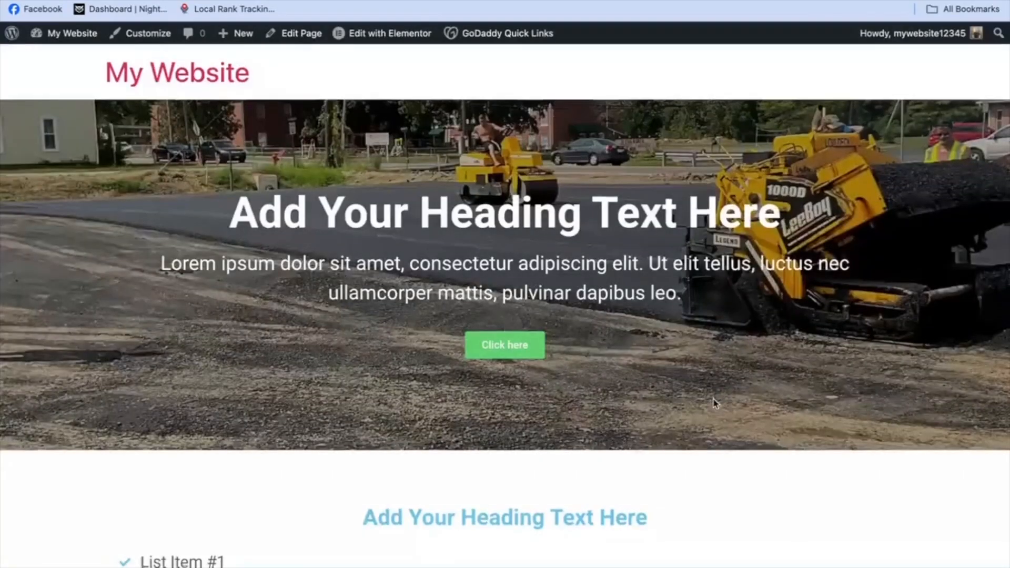
scroll(712, 404, down, 8)
scroll(713, 403, up, 8)
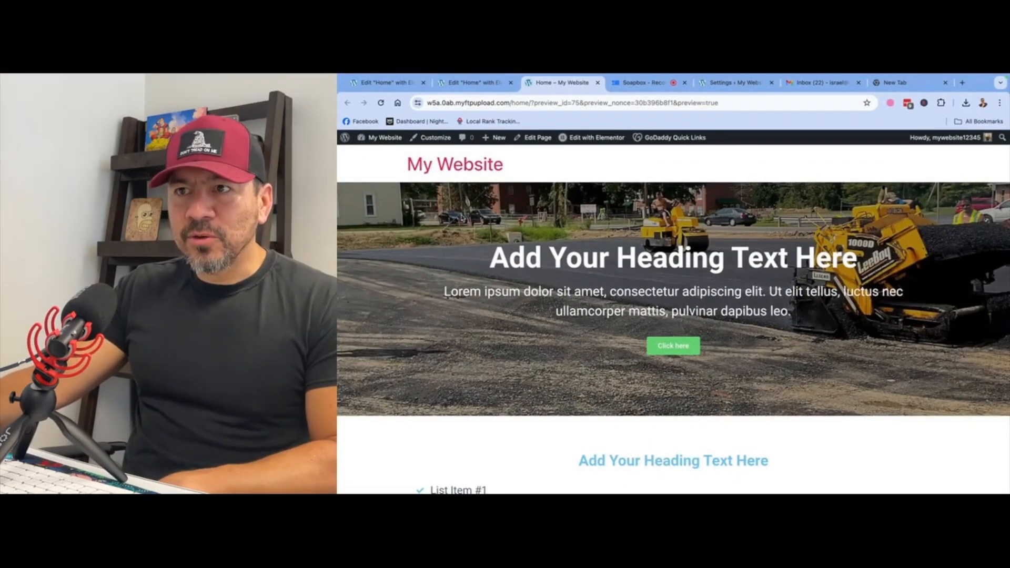
Visit the site's front page from its site title, and open the Reading Settings in the WordPress dashboard.
click(485, 170)
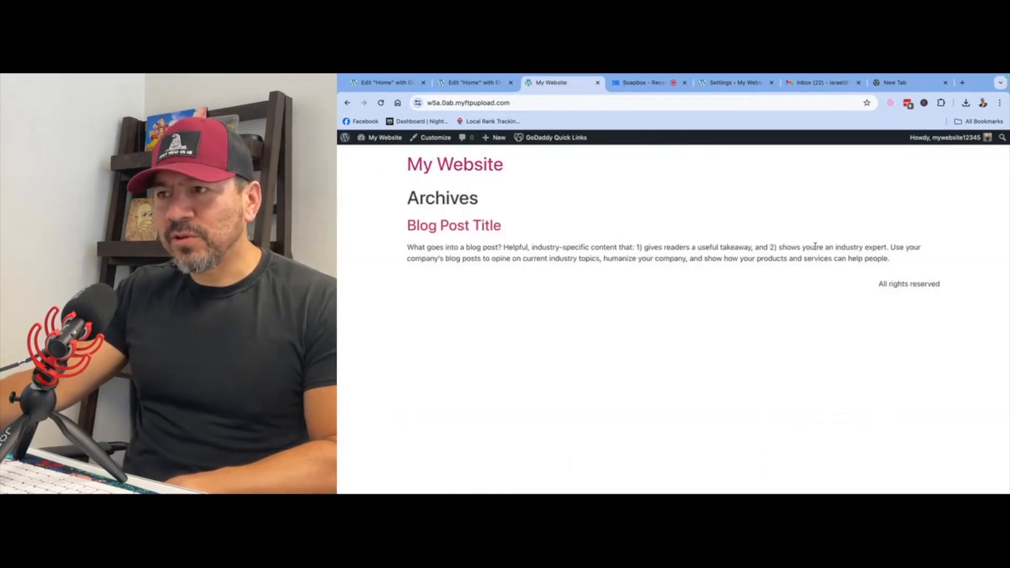
mouse_move(383, 138)
click(66, 96)
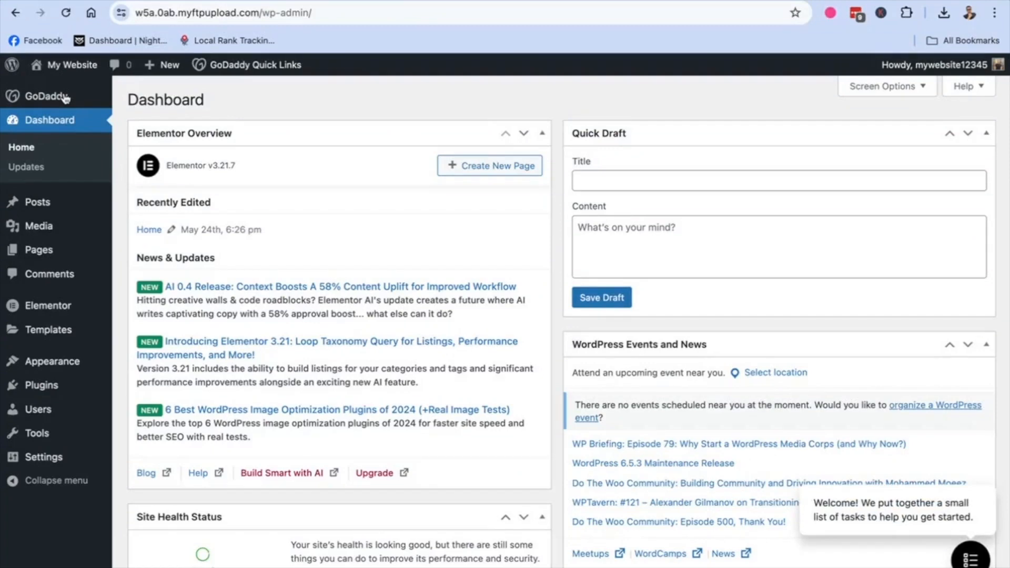
scroll(57, 98, down, 2)
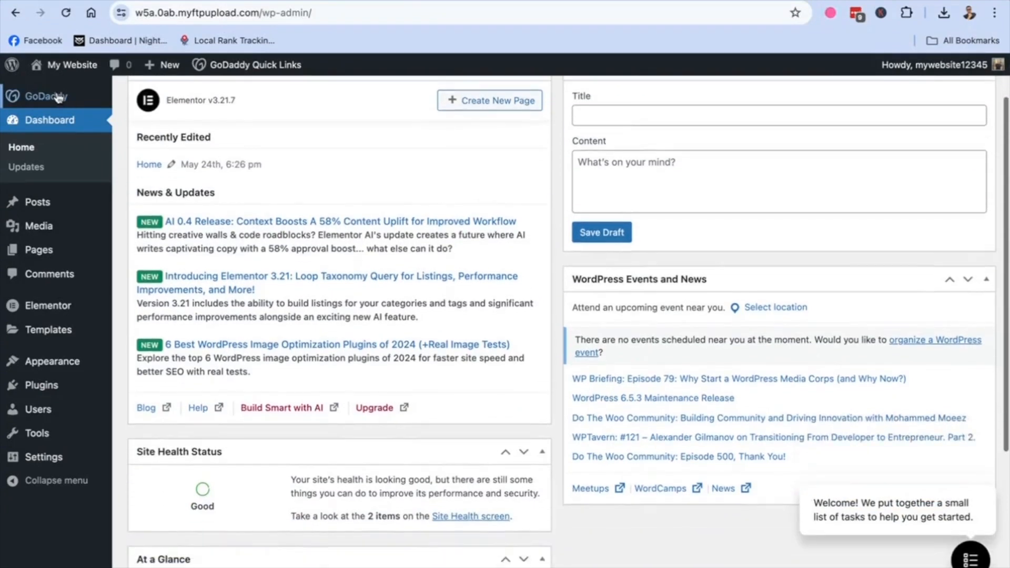
mouse_move(55, 464)
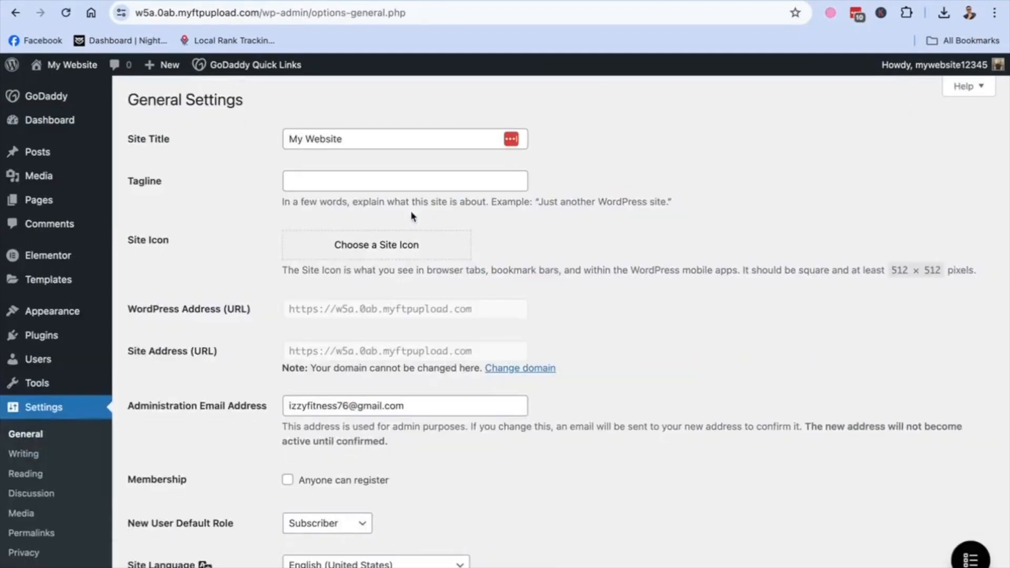
scroll(327, 239, down, 1)
scroll(327, 240, down, 2)
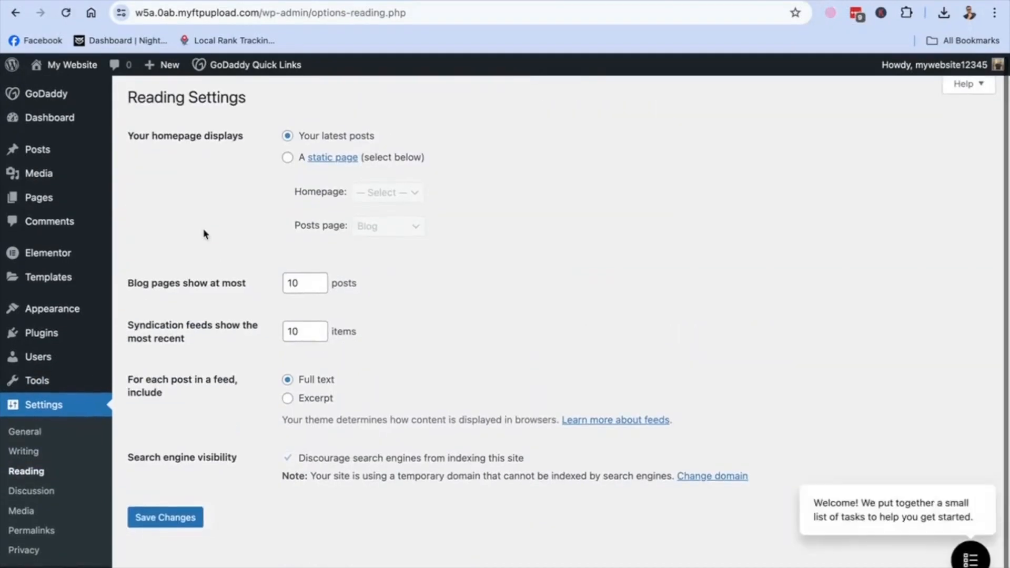
Set the homepage to display a static page with Home as the homepage, and save the reading settings.
drag(250, 144, 113, 136)
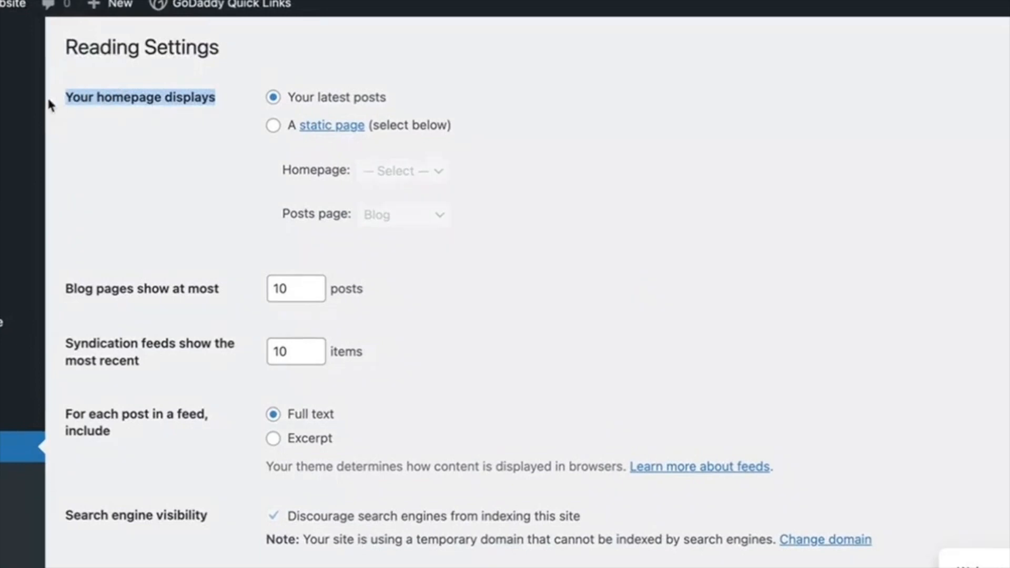
click(227, 127)
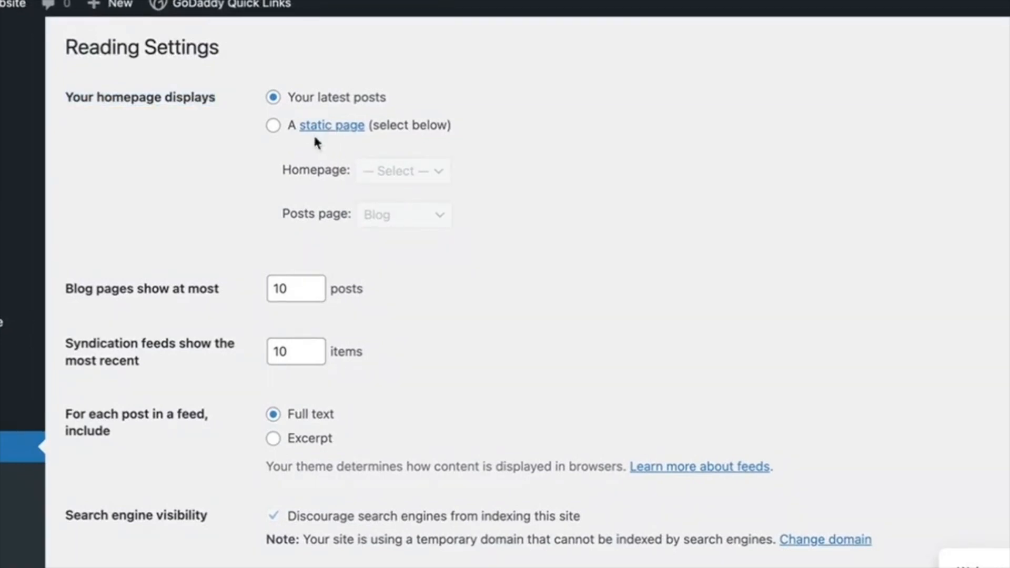
click(274, 126)
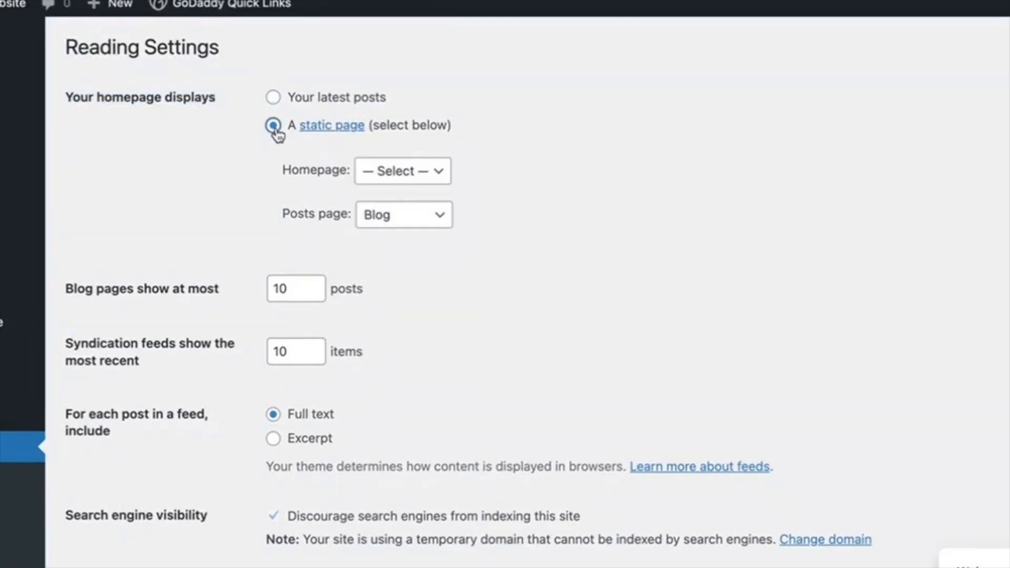
click(444, 173)
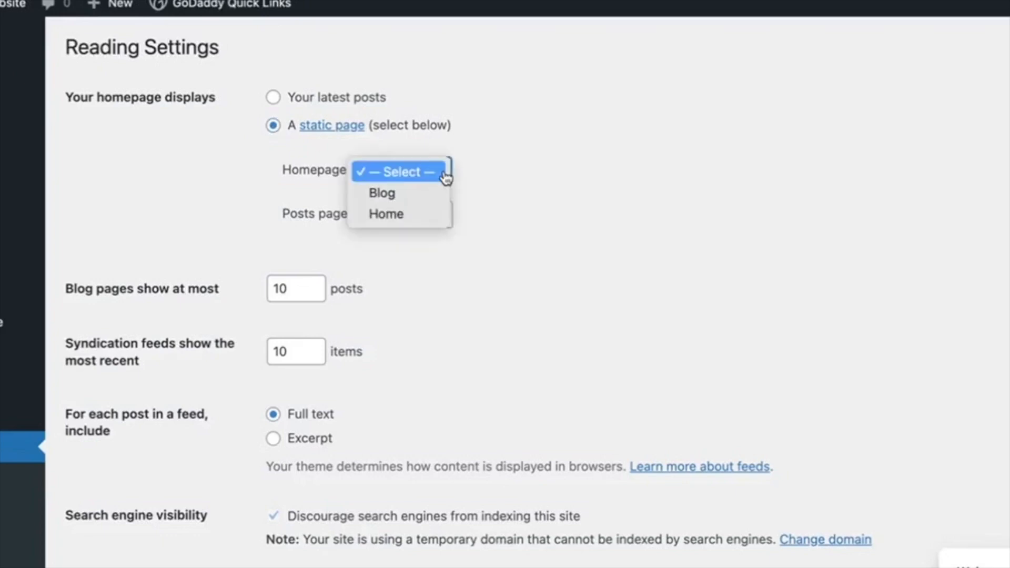
click(400, 214)
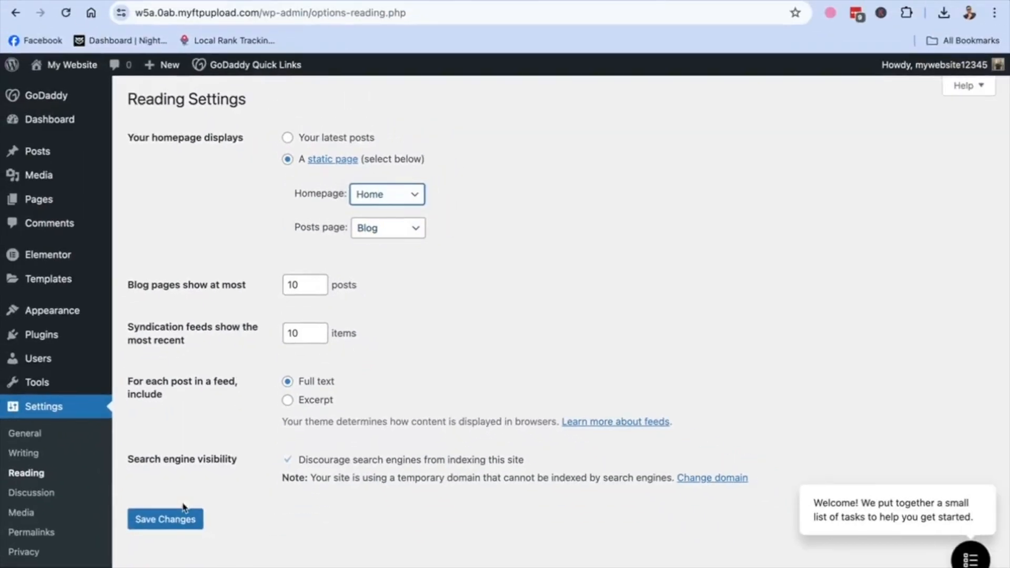
click(177, 520)
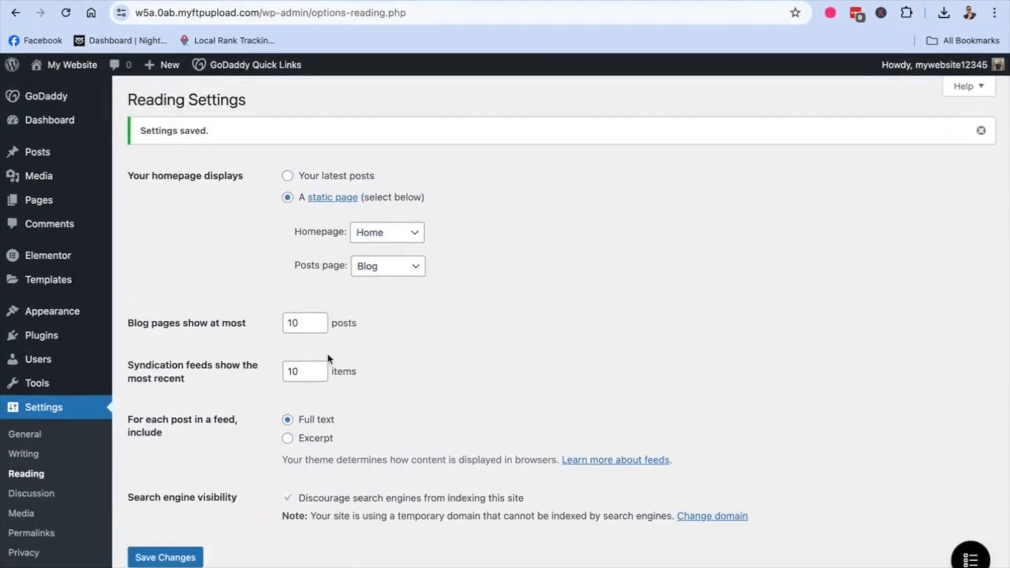
Visit the live site and examine its front page from the banner to the three-column blue section.
mouse_move(73, 65)
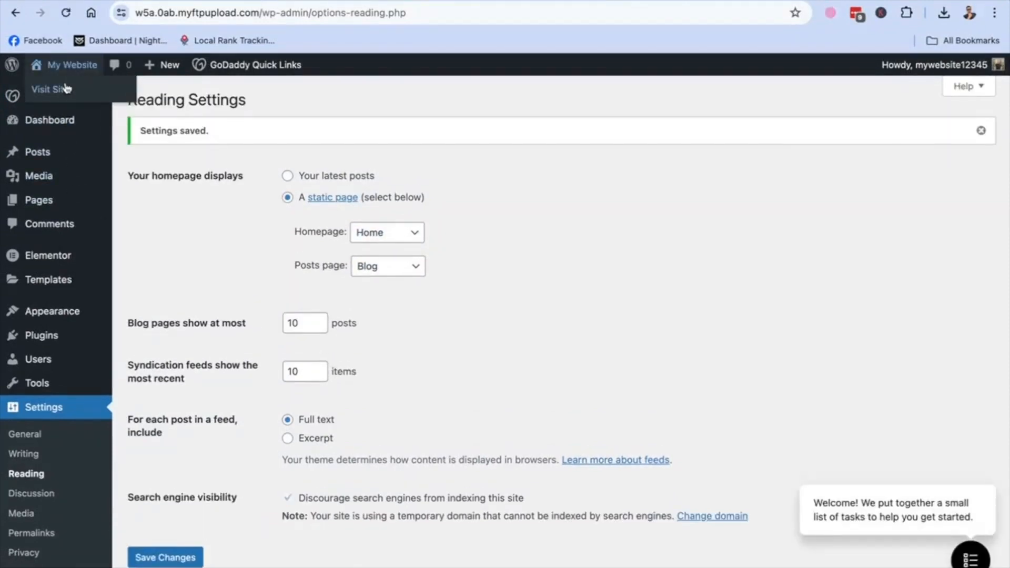
click(64, 94)
scroll(609, 280, down, 7)
scroll(608, 280, up, 7)
scroll(609, 280, down, 8)
scroll(608, 280, up, 1)
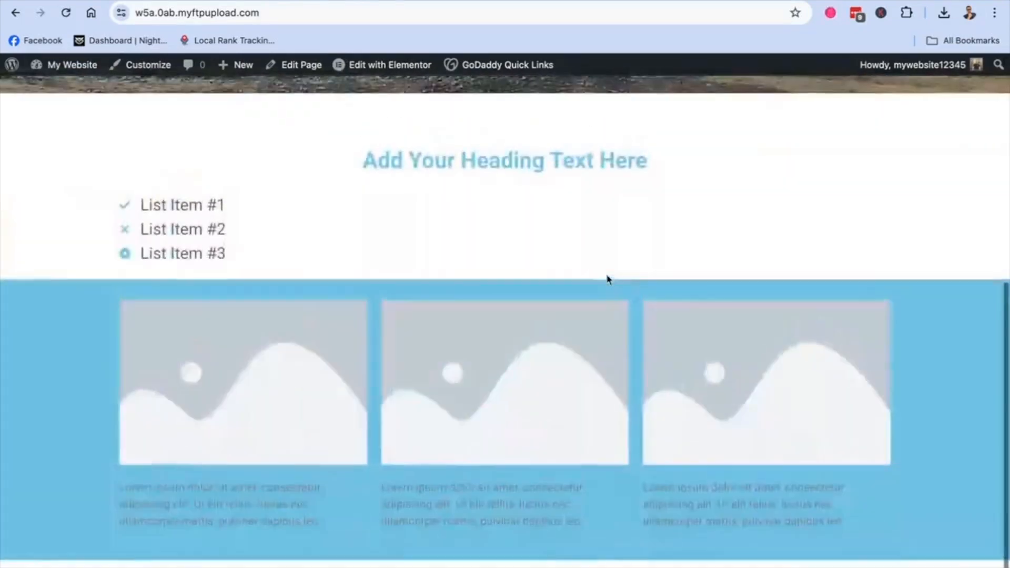
scroll(609, 280, up, 7)
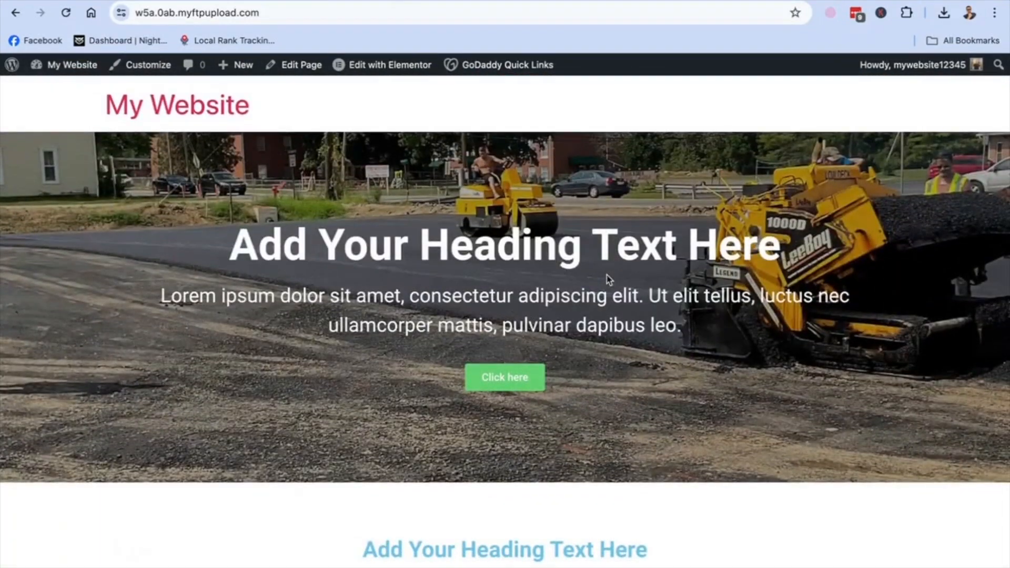
scroll(609, 280, down, 6)
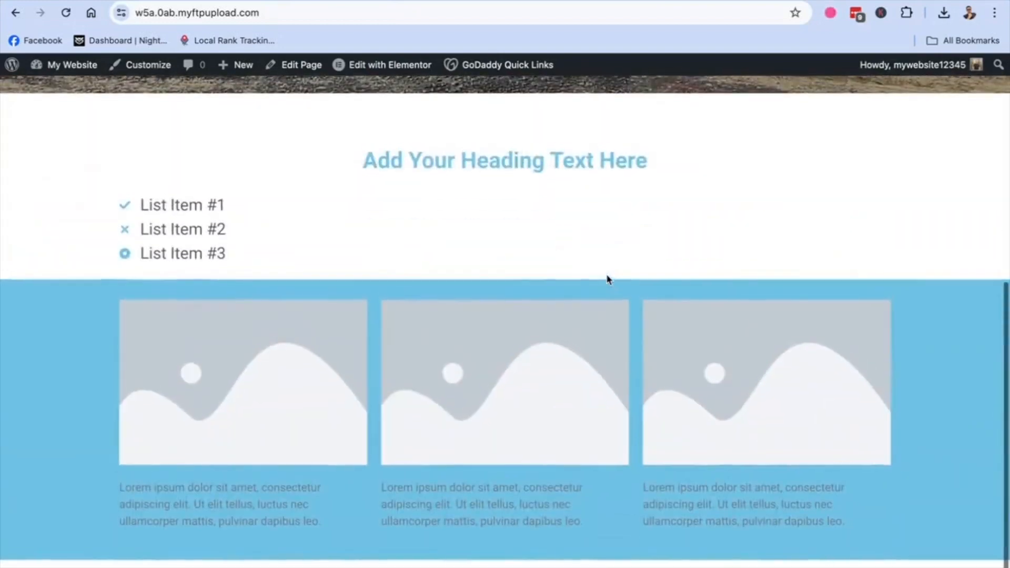
scroll(609, 280, up, 7)
scroll(609, 280, down, 3)
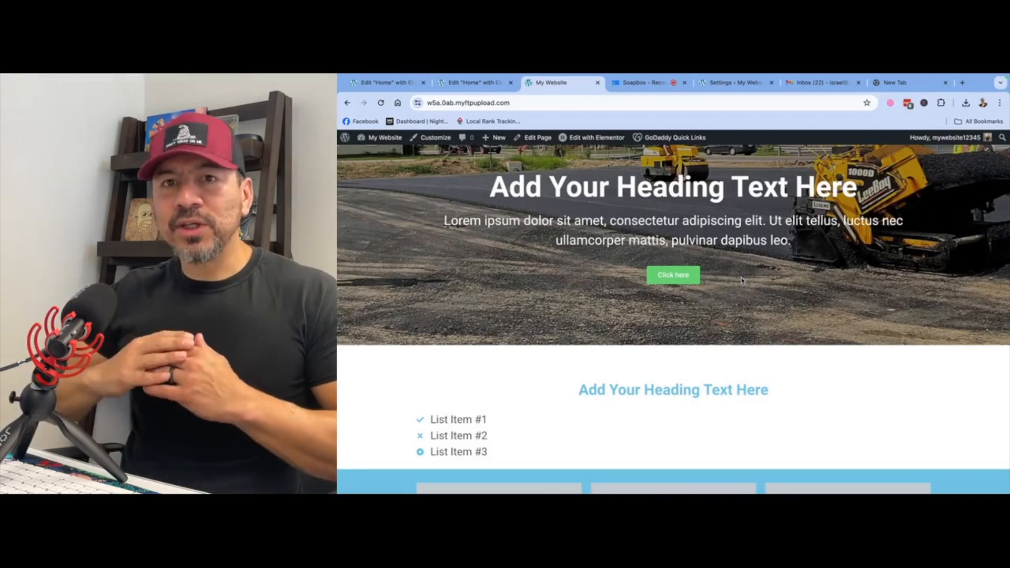
Open contractorwebsitetemplate.com in the spare browser tab and look through its home page layout.
click(910, 83)
click(678, 102)
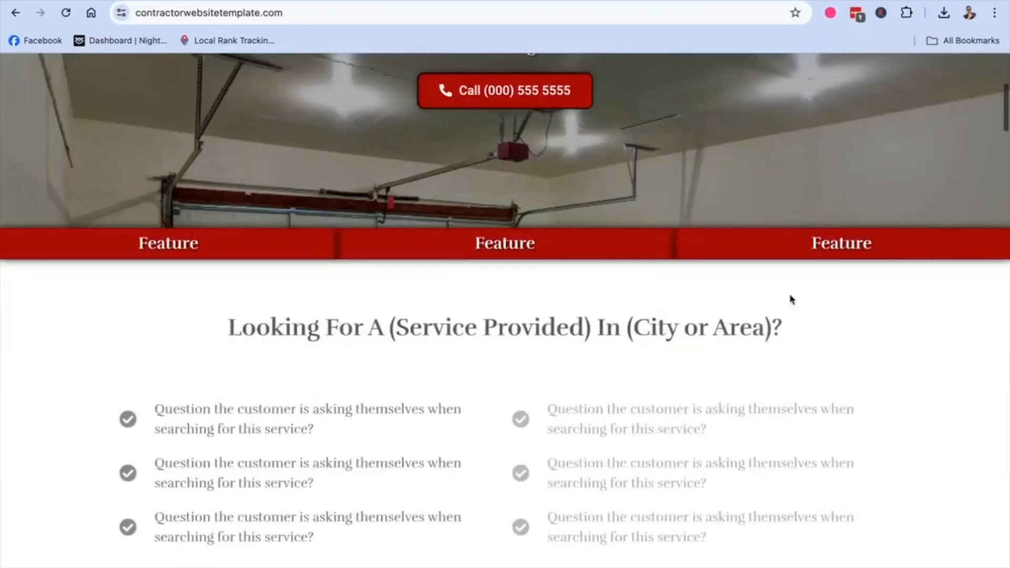
scroll(792, 300, down, 1)
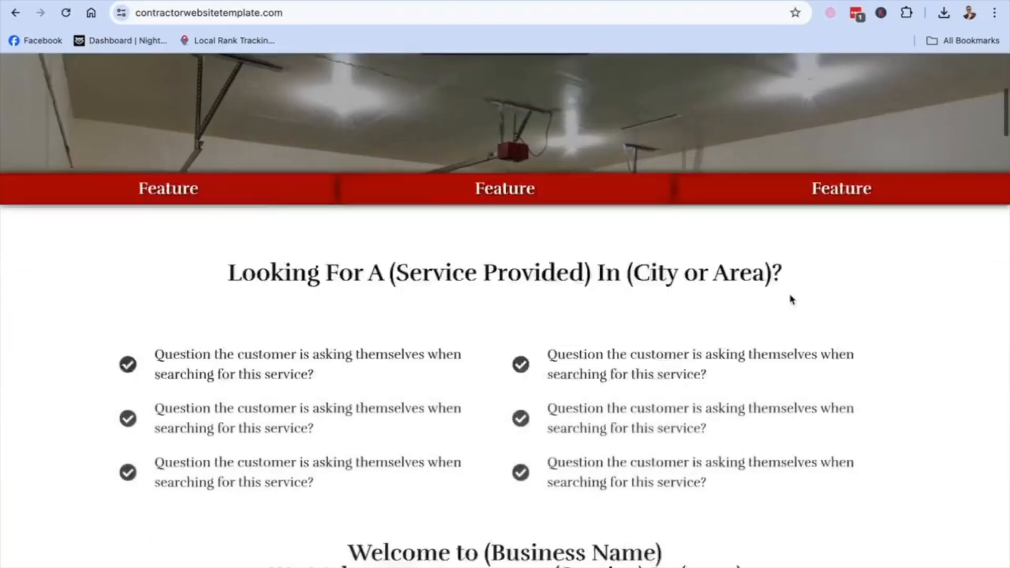
scroll(792, 299, down, 20)
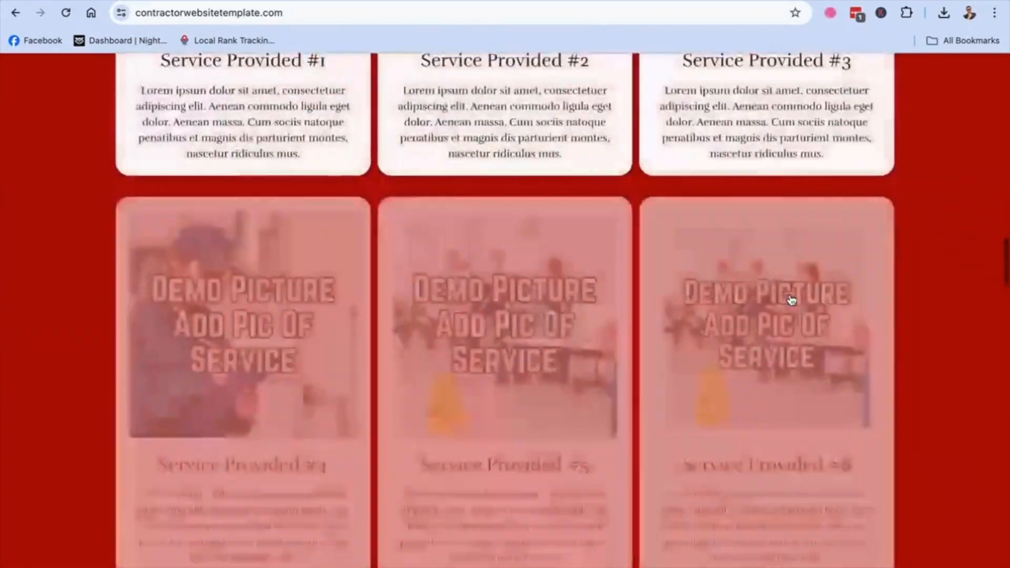
scroll(792, 300, down, 20)
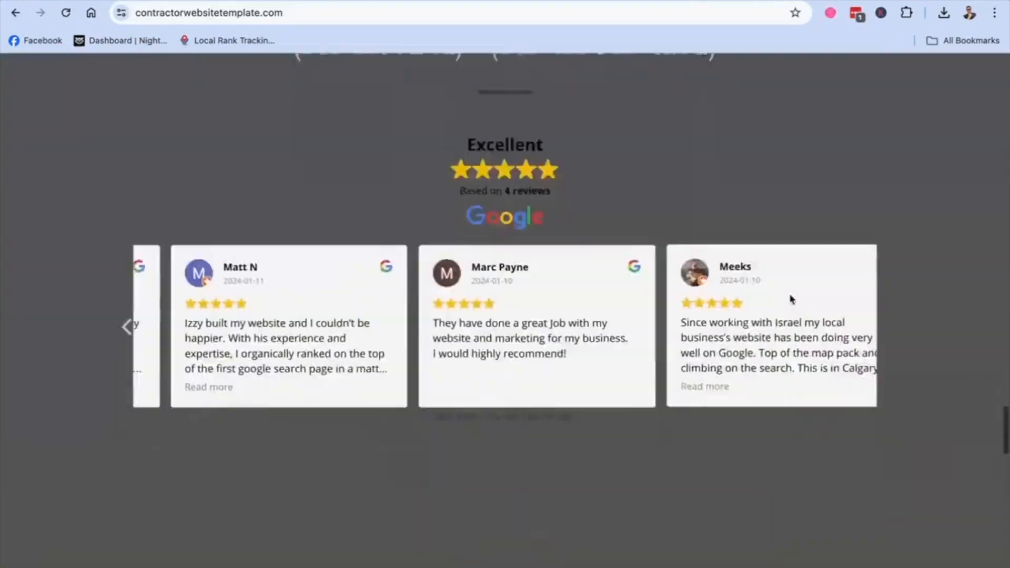
scroll(792, 299, up, 20)
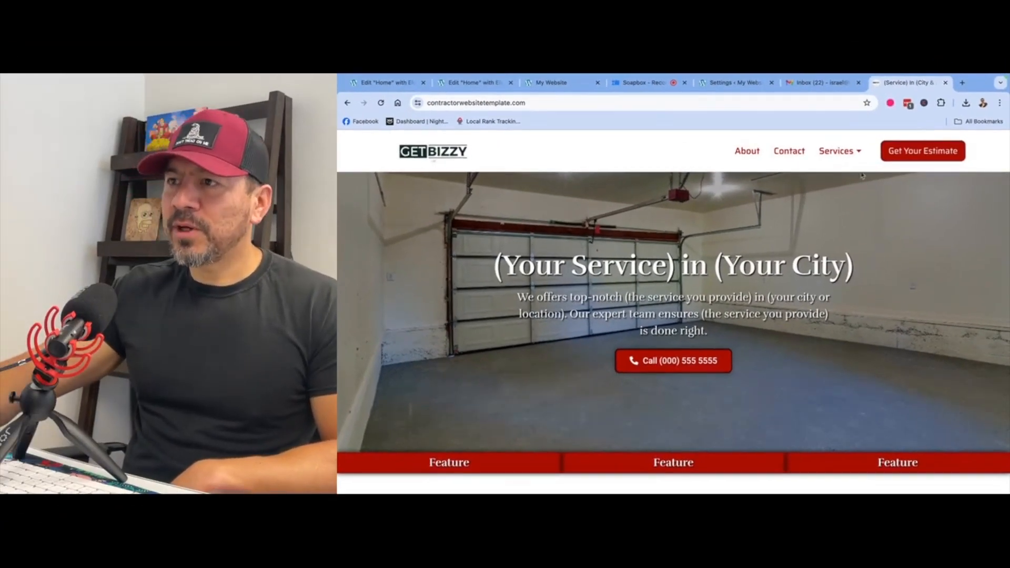
Open the Service #1 page of the contractor template site and examine its sections down to the estimate form.
mouse_move(842, 153)
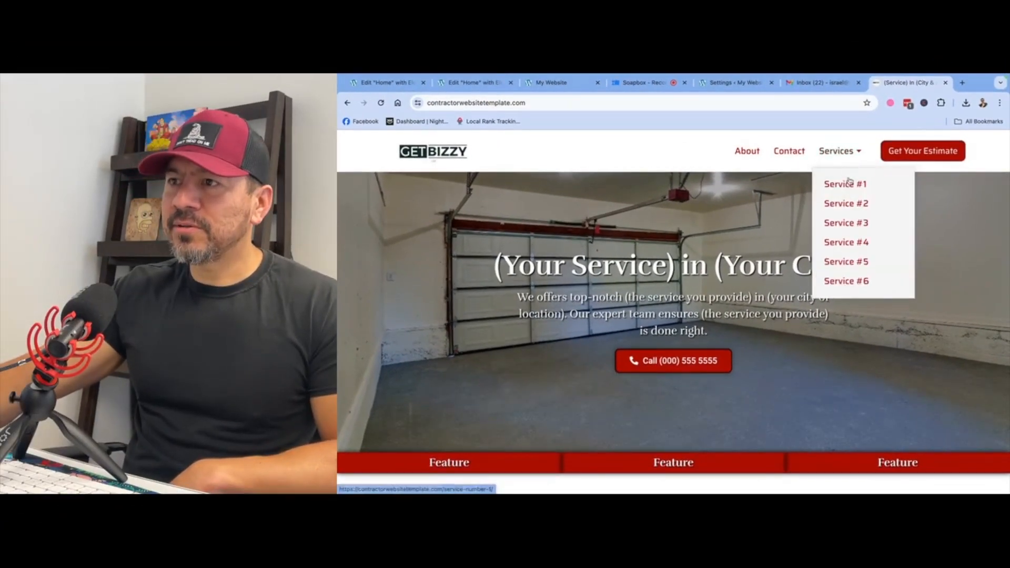
click(849, 183)
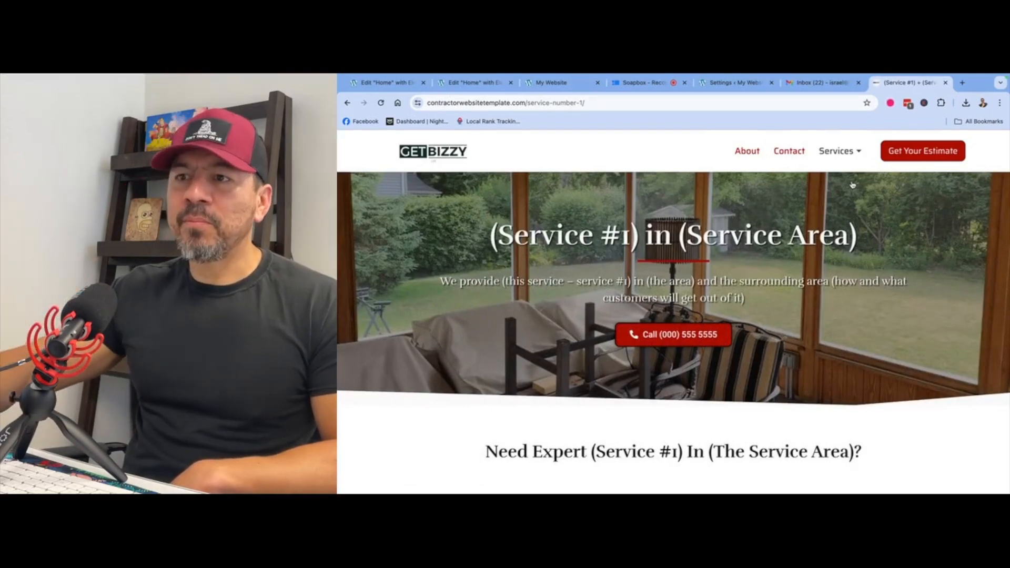
scroll(926, 318, down, 15)
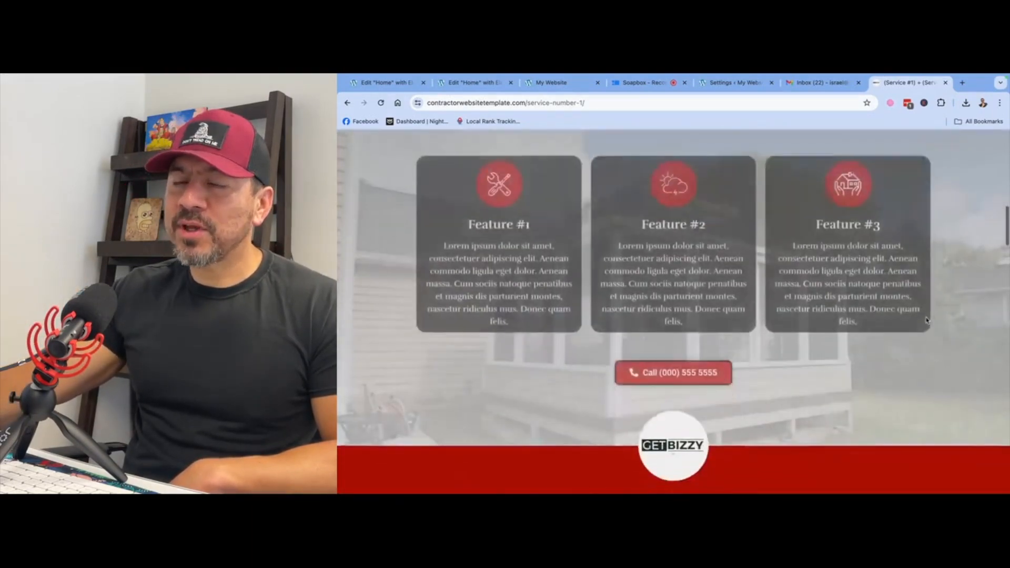
scroll(926, 319, down, 3)
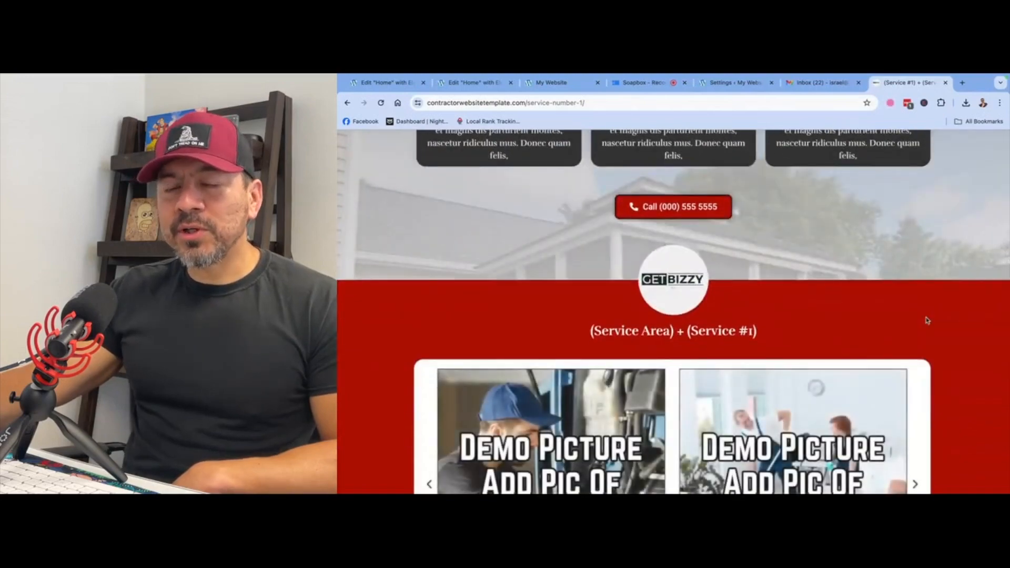
scroll(927, 320, up, 8)
scroll(927, 320, up, 8)
scroll(927, 320, down, 6)
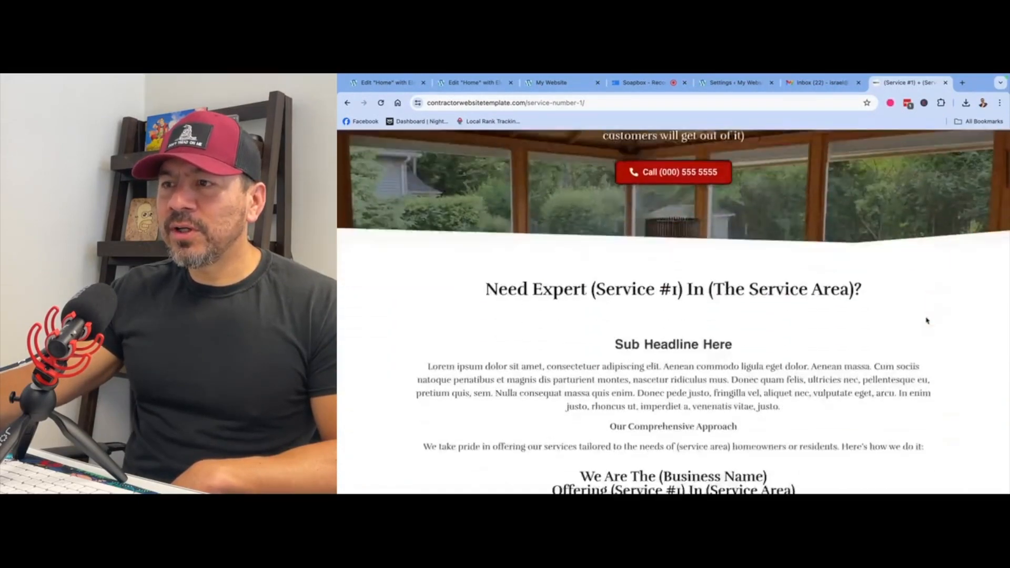
scroll(927, 320, down, 6)
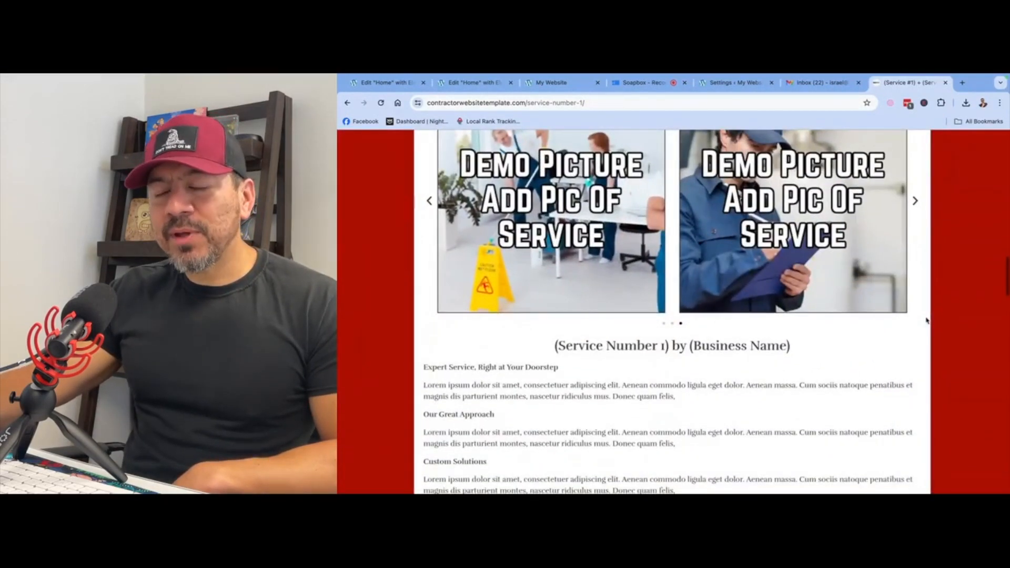
scroll(860, 318, down, 5)
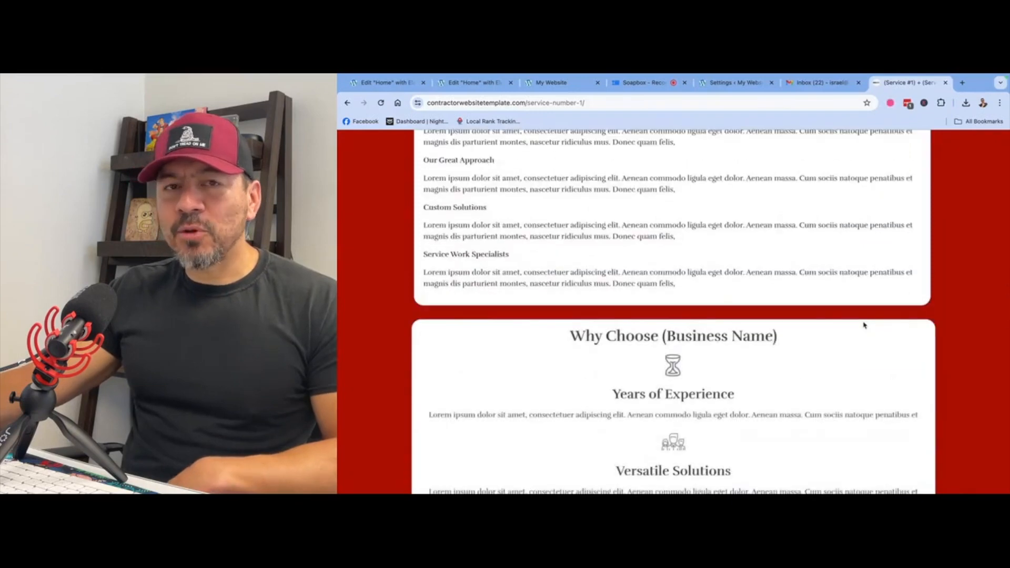
scroll(864, 325, down, 10)
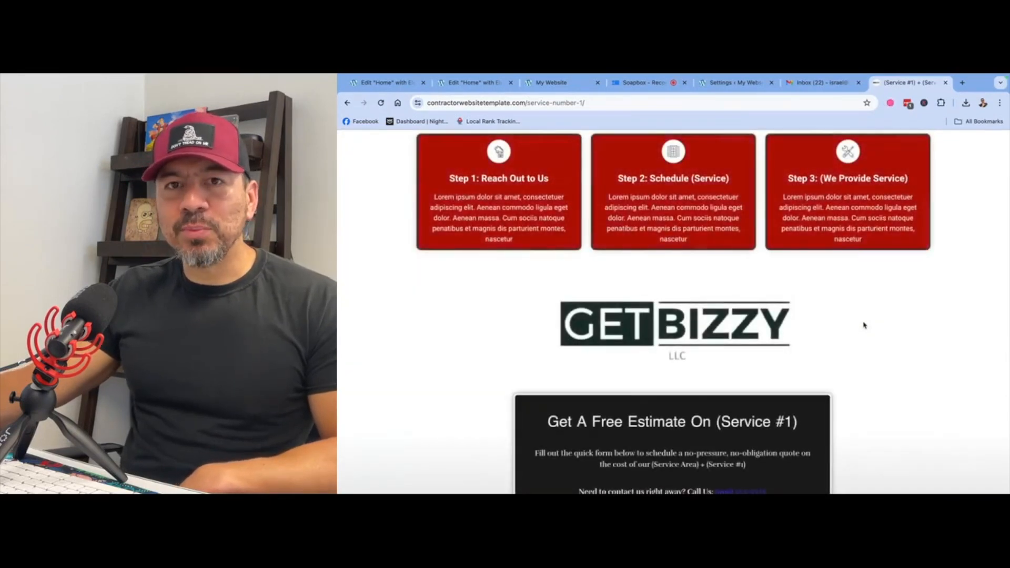